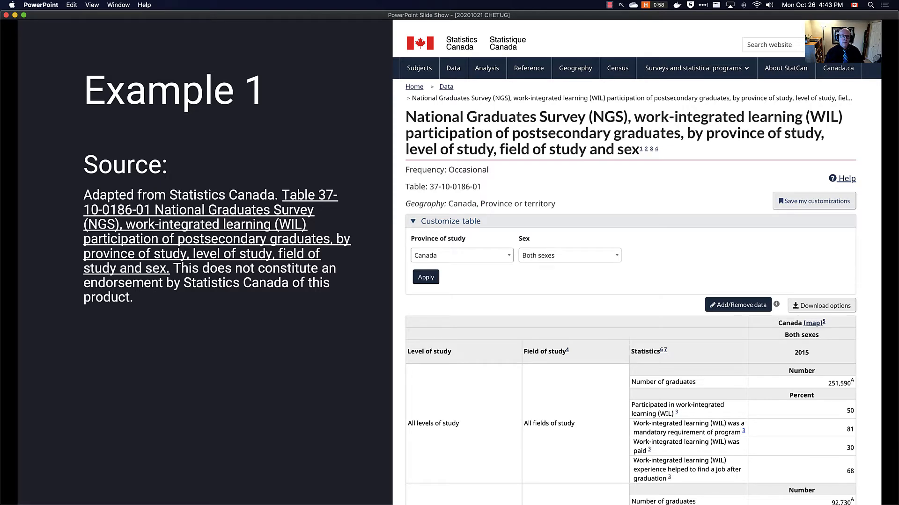
- Switch to Tableau Prep Builder and examine the flow from the source data to the Grads and Targets - Gov outputs
key(super+Tab)
key(super+Tab)
key(super+Tab)
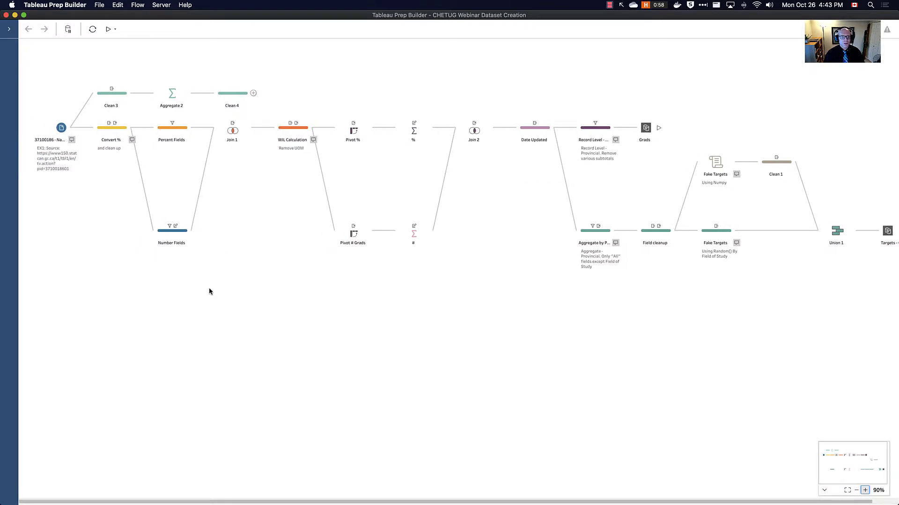
mouse_move(16, 106)
mouse_down()
mouse_move(111, 201)
mouse_move(98, 197)
mouse_up()
mouse_move(570, 93)
mouse_down()
mouse_move(666, 175)
mouse_move(681, 169)
mouse_up()
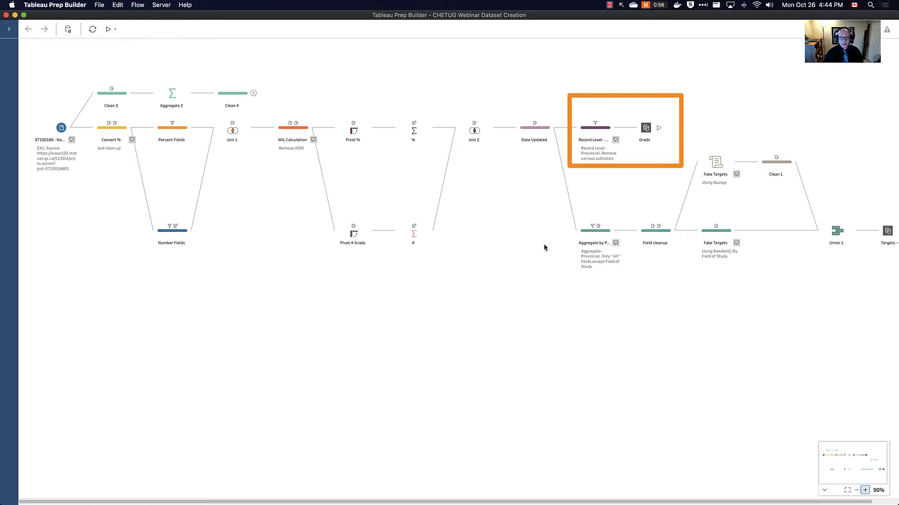
key(Escape)
scroll(471, 302, right, 3)
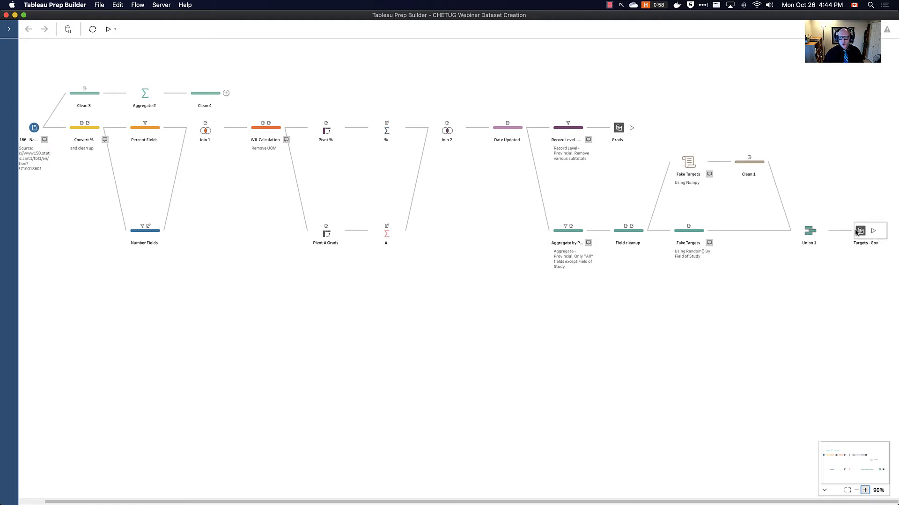
mouse_move(887, 146)
mouse_down()
mouse_move(646, 286)
mouse_move(607, 289)
mouse_up()
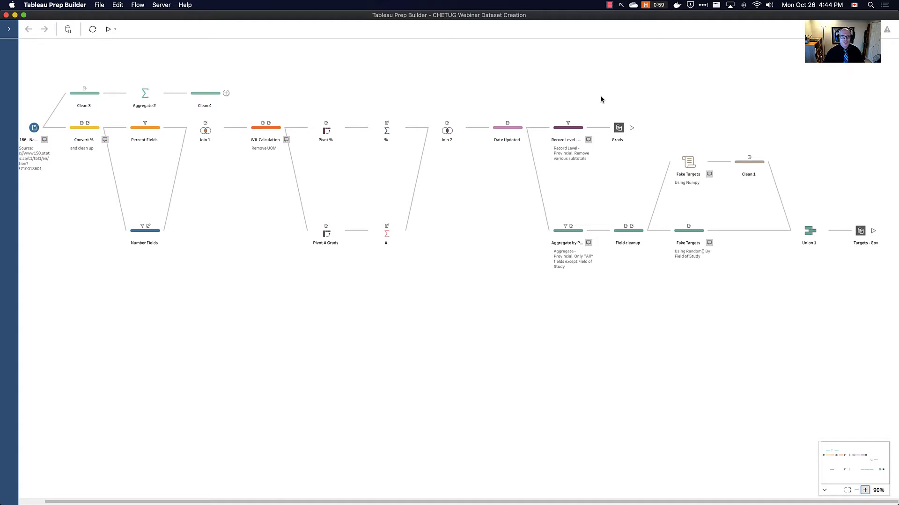
- Launch Tableau Desktop 2019.4 with a new empty workbook
key(super+space)
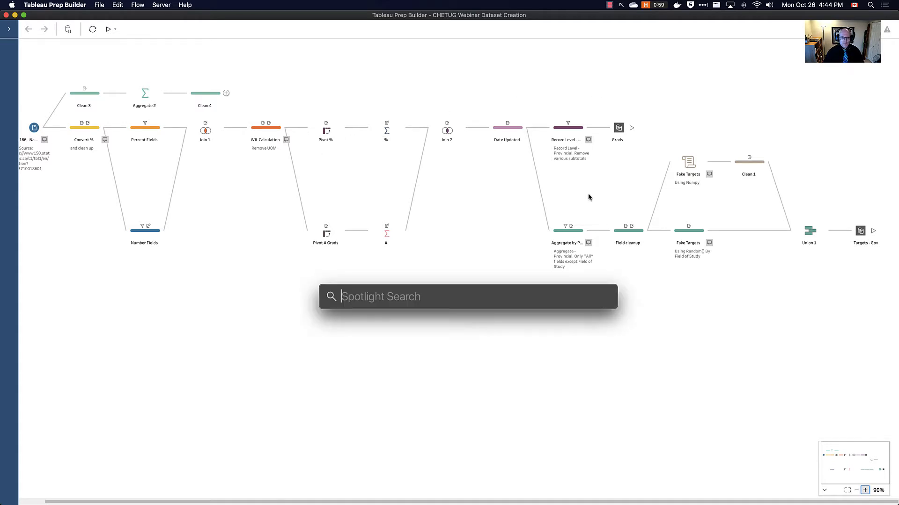
drag(472, 291, 199, 239)
key(Escape)
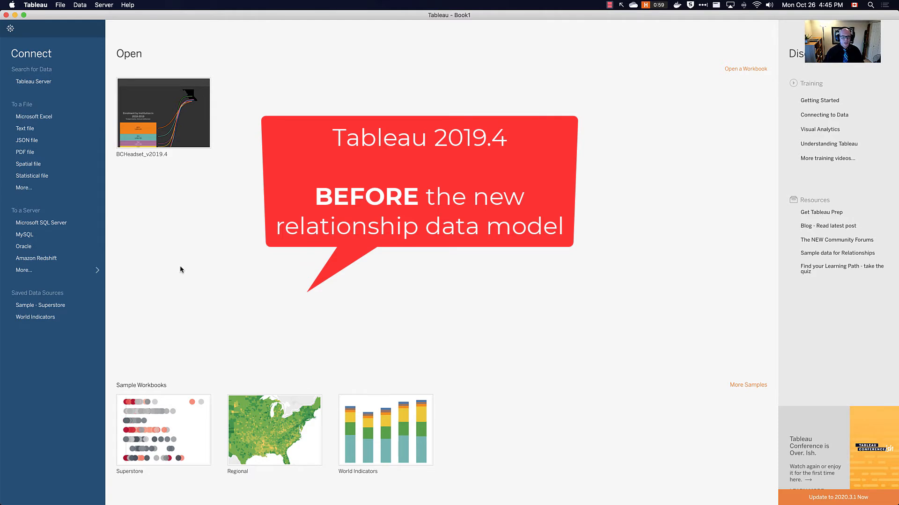
- Switch to Finder and connect NationalGraduatesSurvey.hyper from the Data folder to the new Tableau workbook
key(super+Tab)
key(super+Tab)
key(super+Tab)
key(super+Tab)
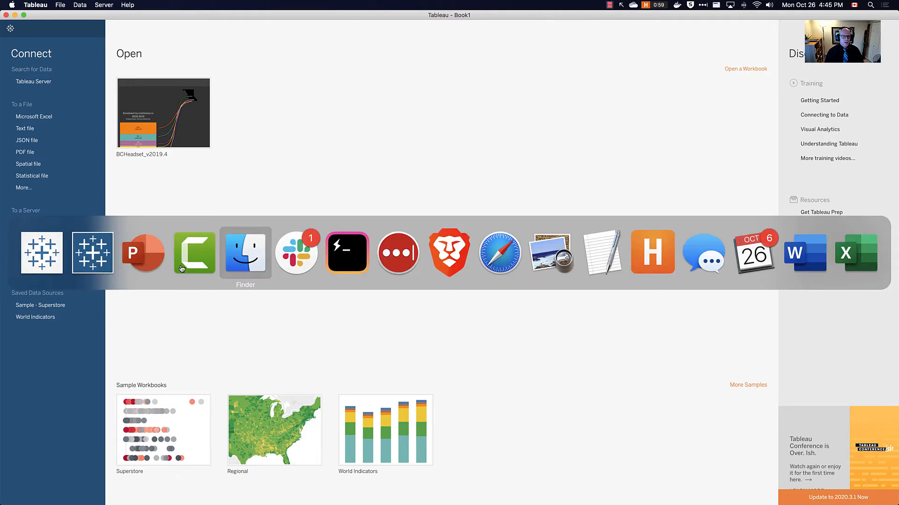
mouse_move(445, 184)
mouse_down()
mouse_move(560, 227)
mouse_move(578, 216)
mouse_up()
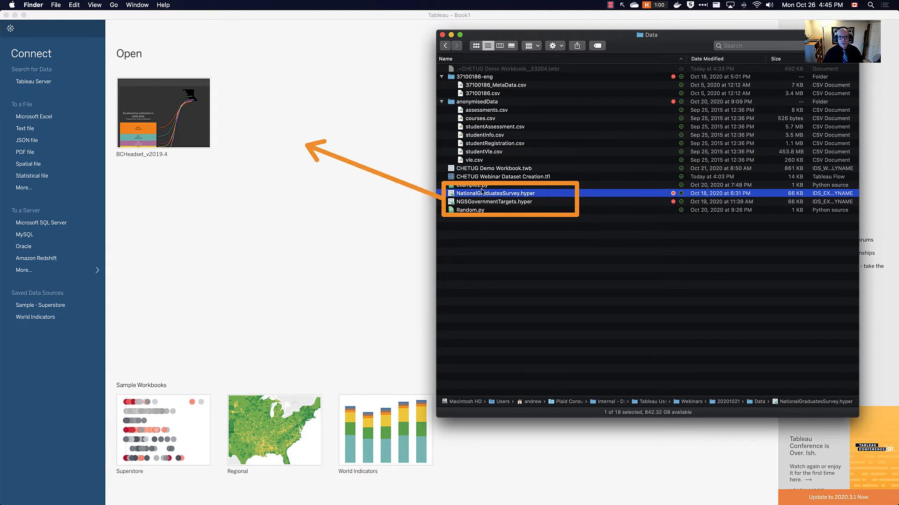
drag(482, 191, 270, 85)
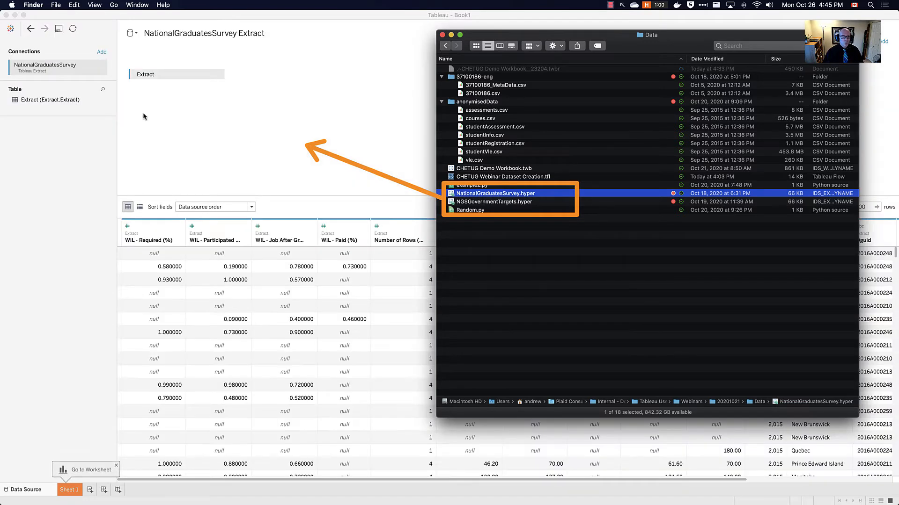
- Rename the Extract table on the data source canvas as Survey-Actuals
double_click(146, 75)
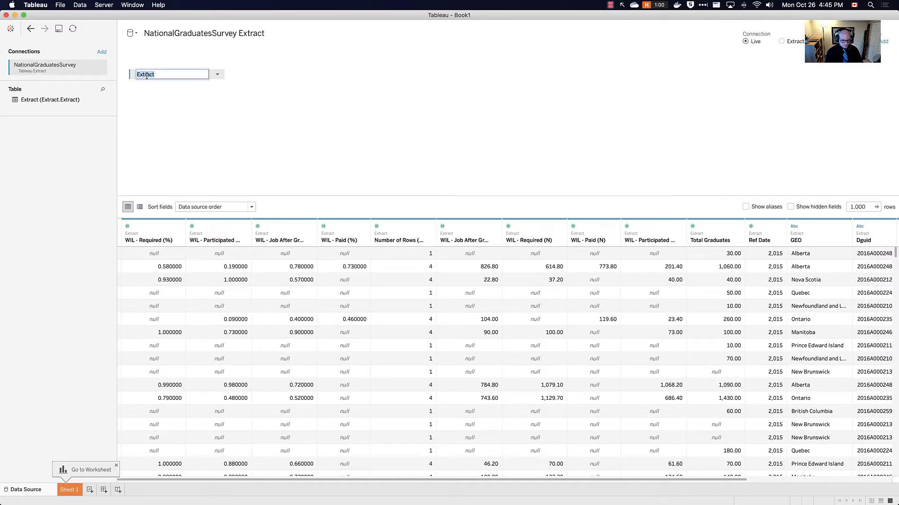
text(Survey-Actuals)
key(Return)
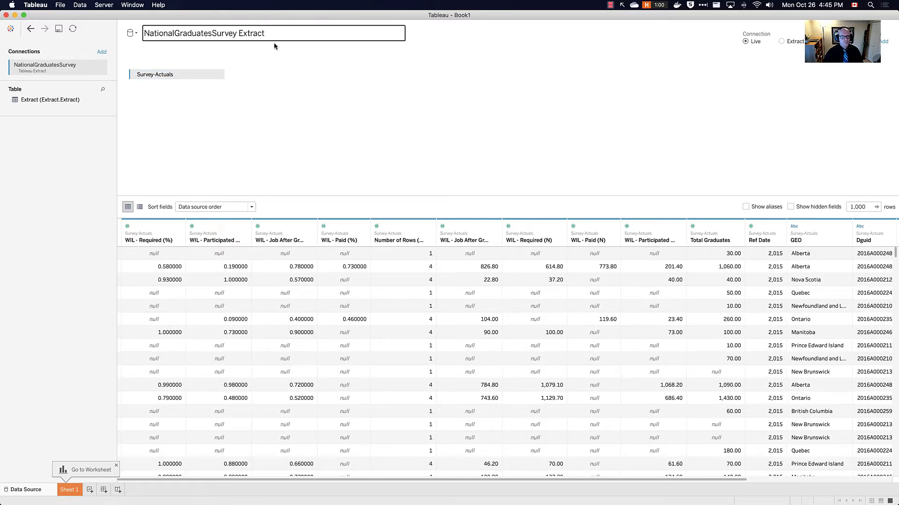
- Add NGSGovernmentTargets.hyper from Finder to the data source canvas and rename its table as Targets
key(super+Tab)
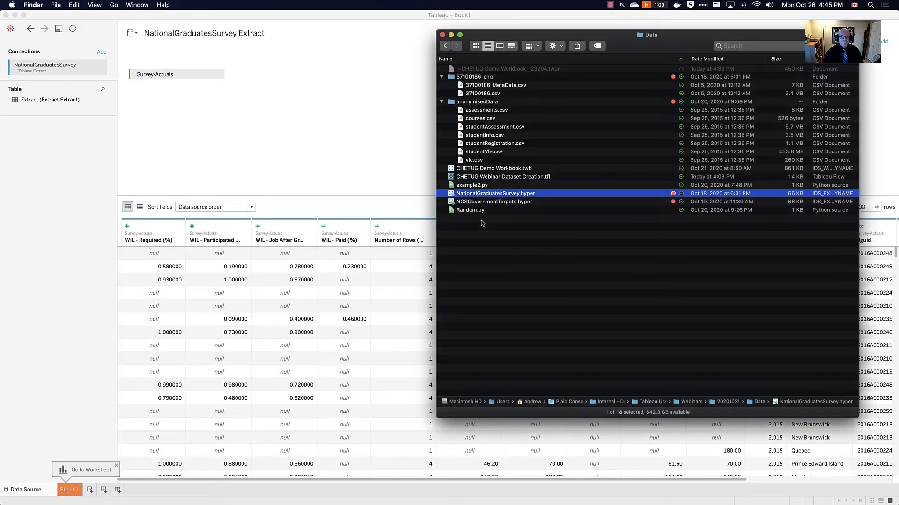
click(474, 202)
drag(485, 204, 281, 80)
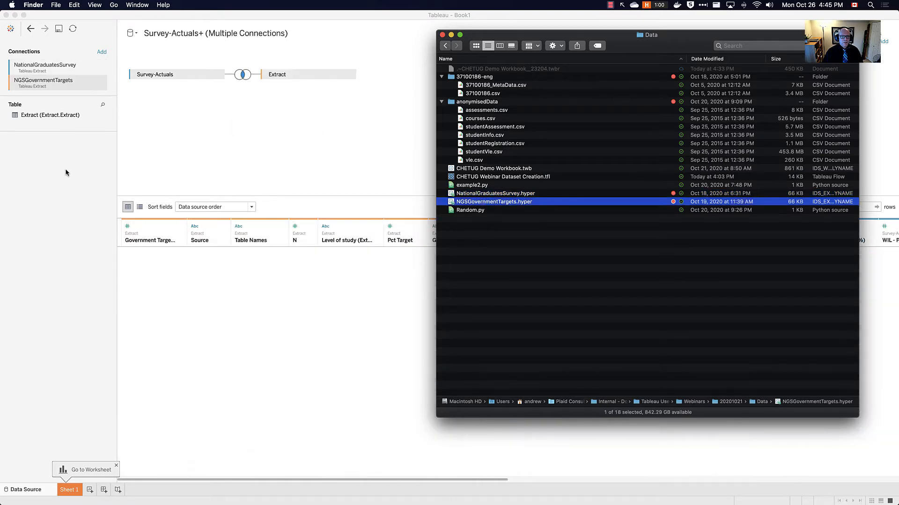
click(282, 80)
double_click(281, 75)
text(Targets)
key(Return)
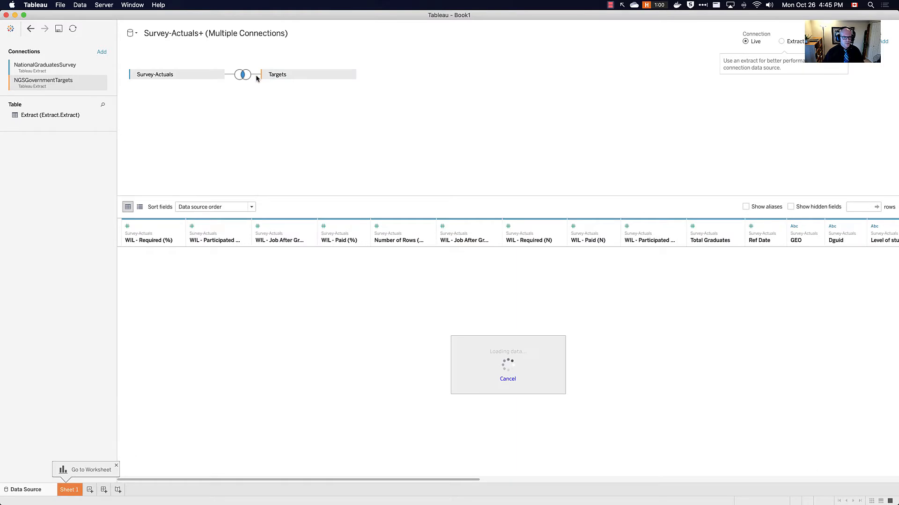
- Add a join clause matching GEO to GEO (Extract) between Survey-Actuals and Targets
click(242, 75)
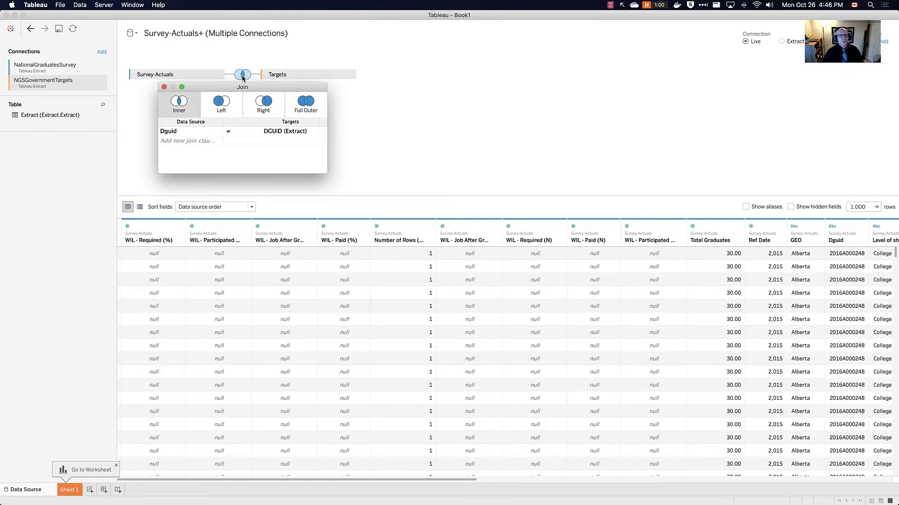
click(188, 142)
click(180, 167)
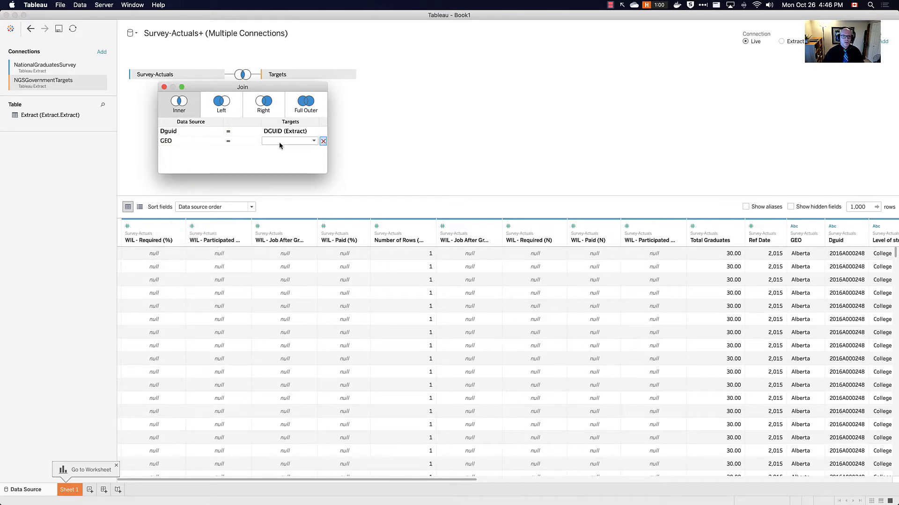
click(278, 141)
click(281, 173)
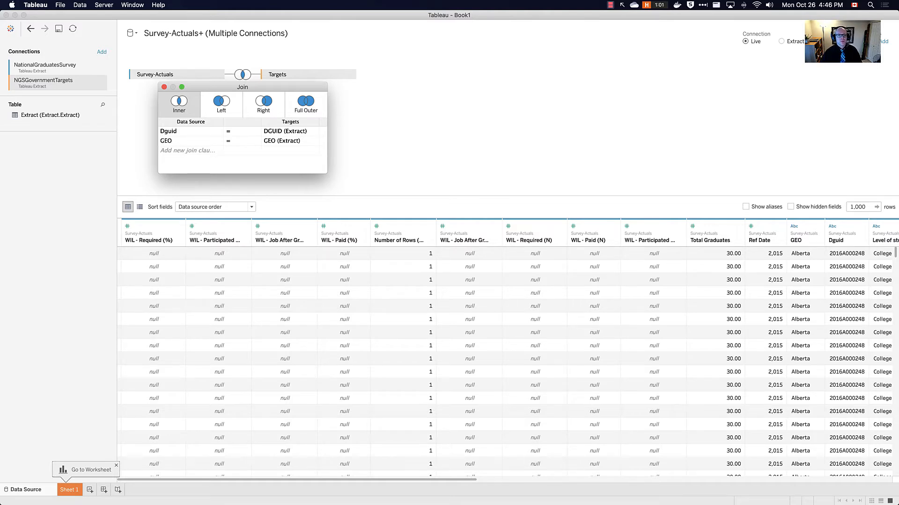
- Add a join clause matching Field of study to Field of study (Extract) and close the join settings
click(204, 153)
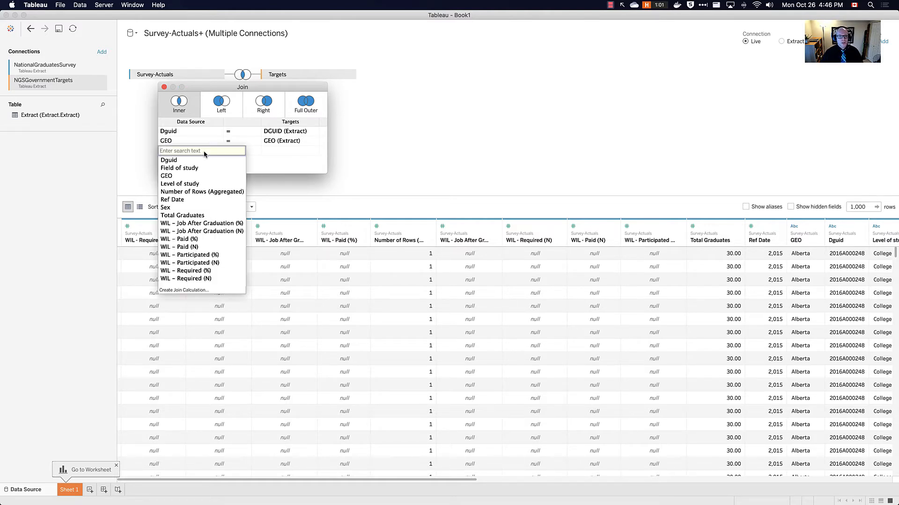
click(184, 168)
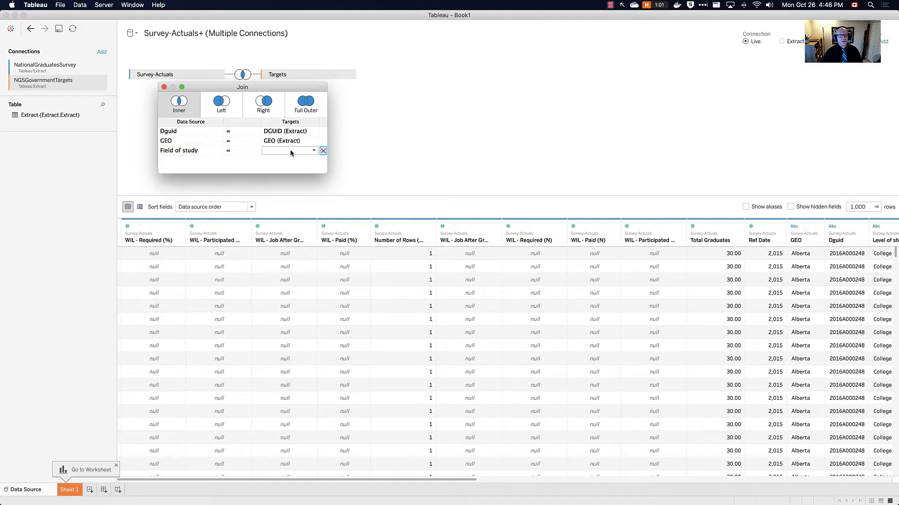
click(290, 153)
click(291, 176)
click(284, 151)
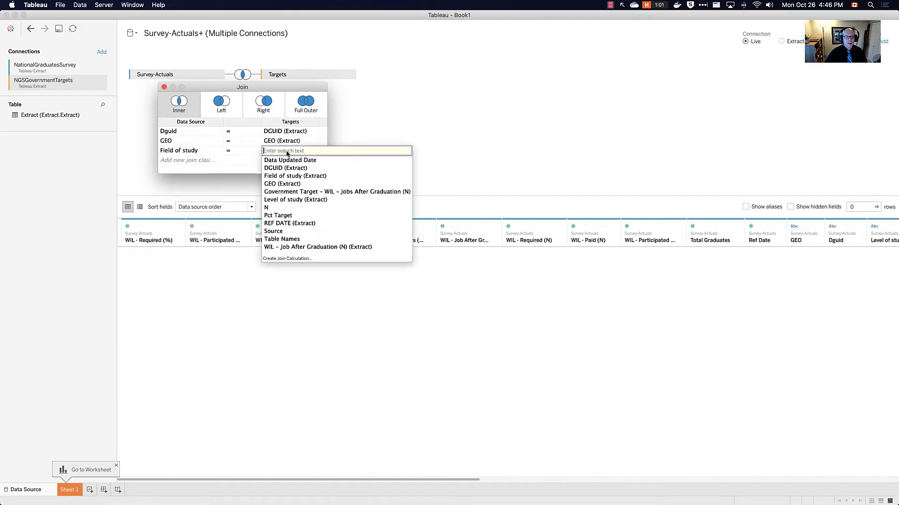
click(294, 176)
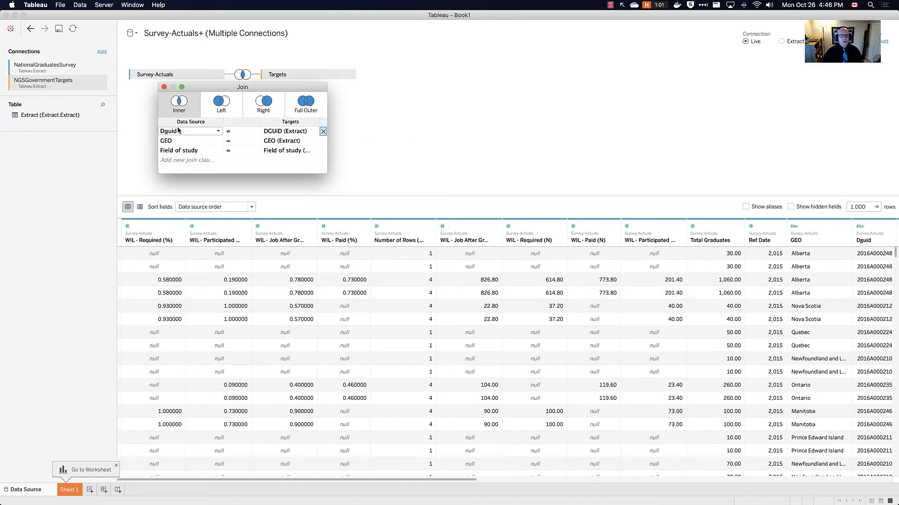
click(164, 87)
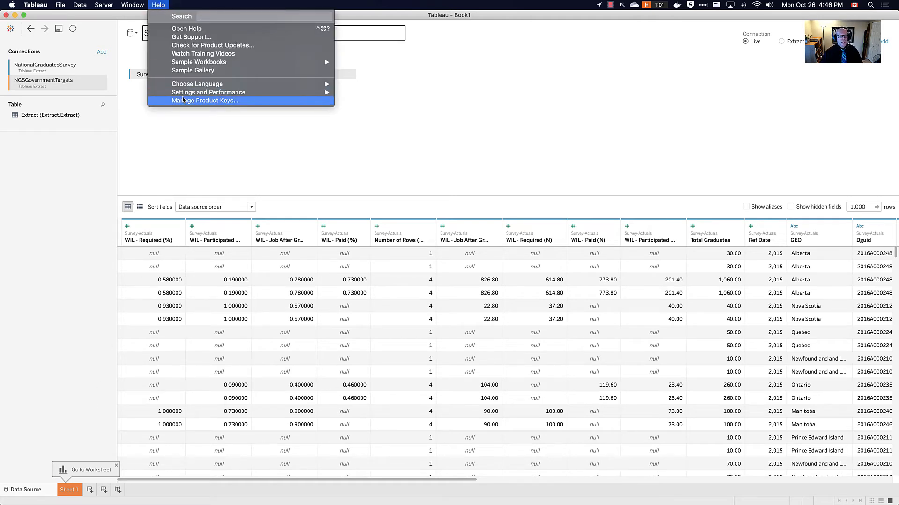
- Start a performance recording and open the Sheet 1 worksheet
mouse_move(185, 96)
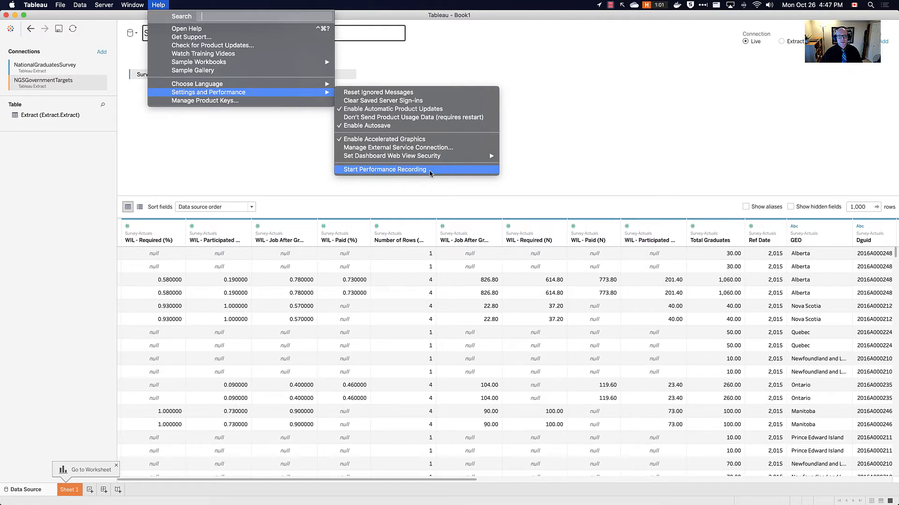
click(429, 171)
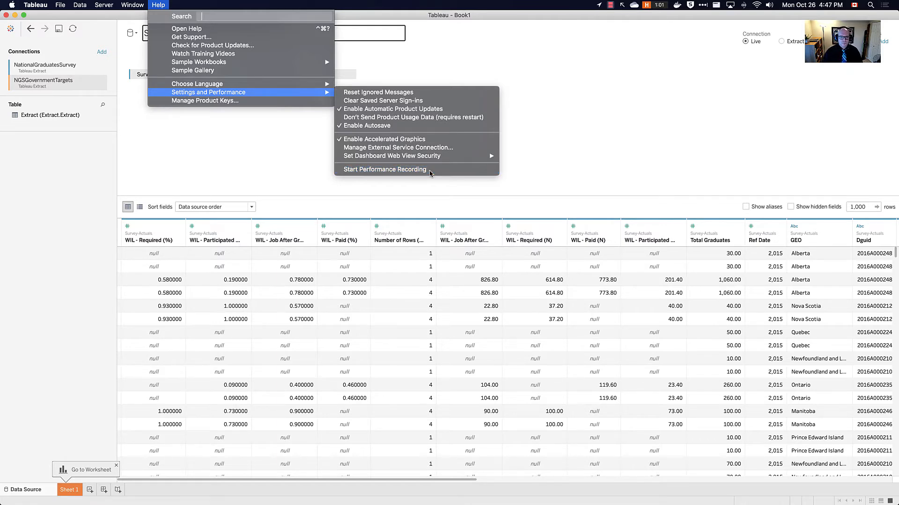
click(69, 490)
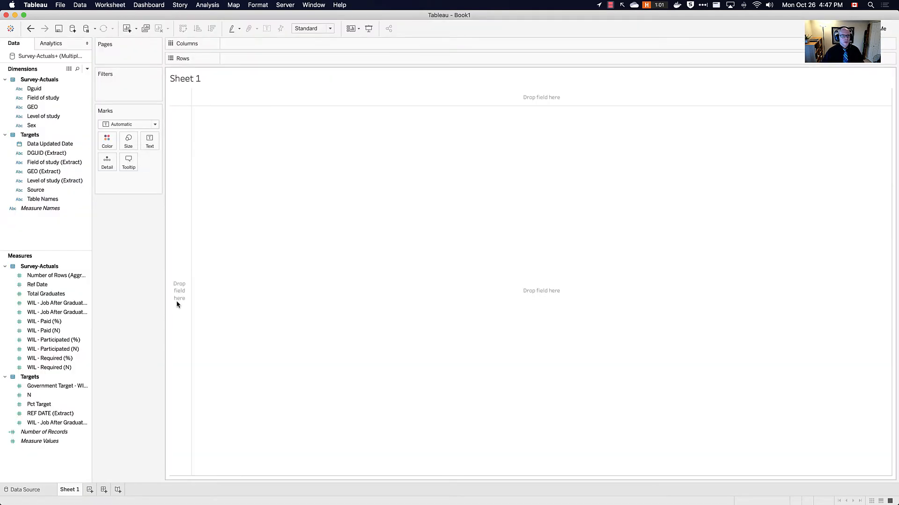
- Review the Survey-Actuals and Targets dimensions and widen the data pane to fit the full field names
mouse_move(2, 75)
mouse_down()
mouse_move(61, 136)
mouse_move(87, 228)
mouse_up()
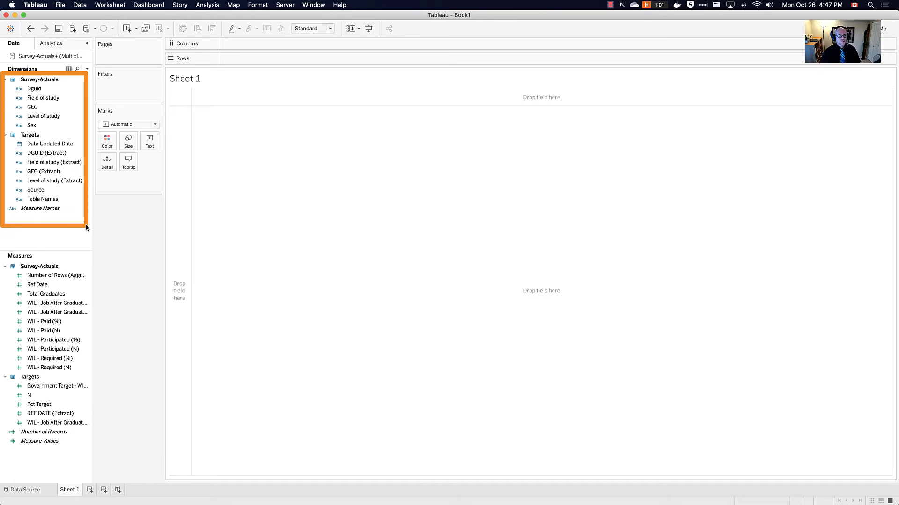
click(88, 316)
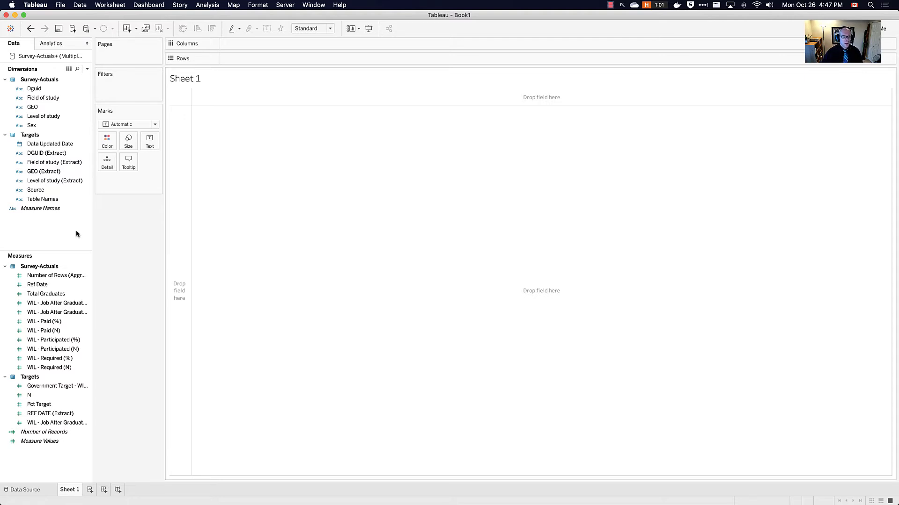
drag(91, 307, 158, 309)
- Build a bar chart of WIL - Job After Graduation (N) by GEO with mark labels shown
click(66, 313)
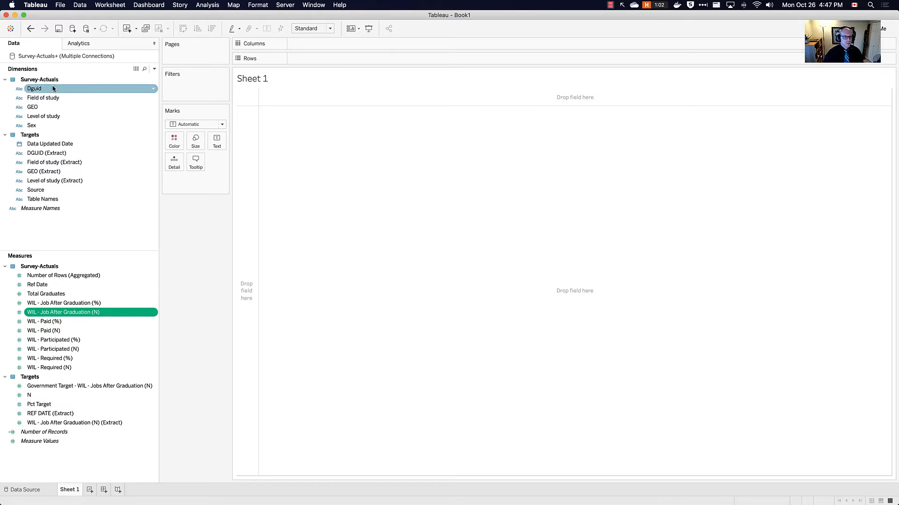
double_click(86, 313)
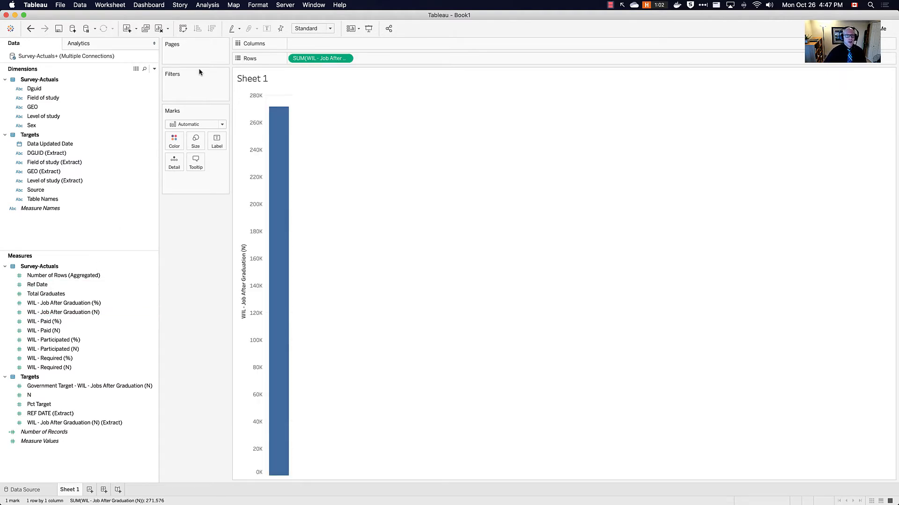
click(266, 29)
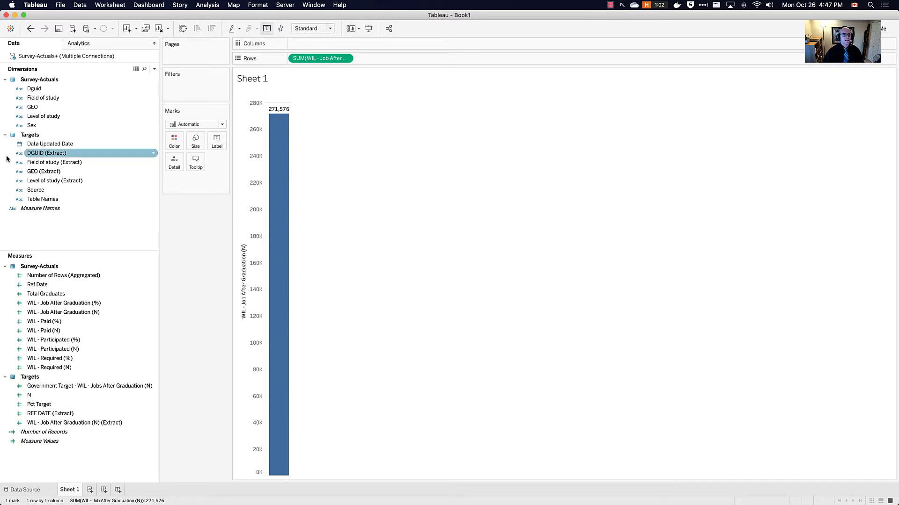
double_click(31, 108)
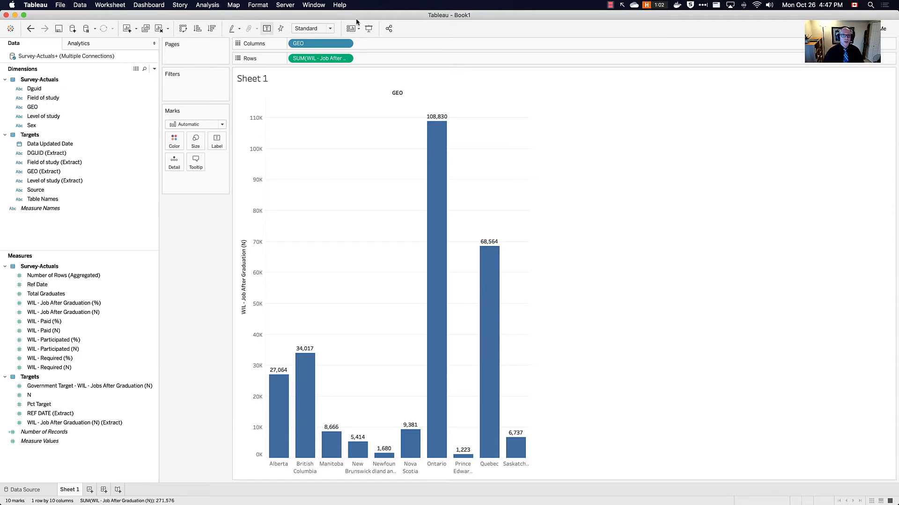
- Stop the performance recording and set the Performance Summary's minimum event duration to 0.00 seconds
click(341, 6)
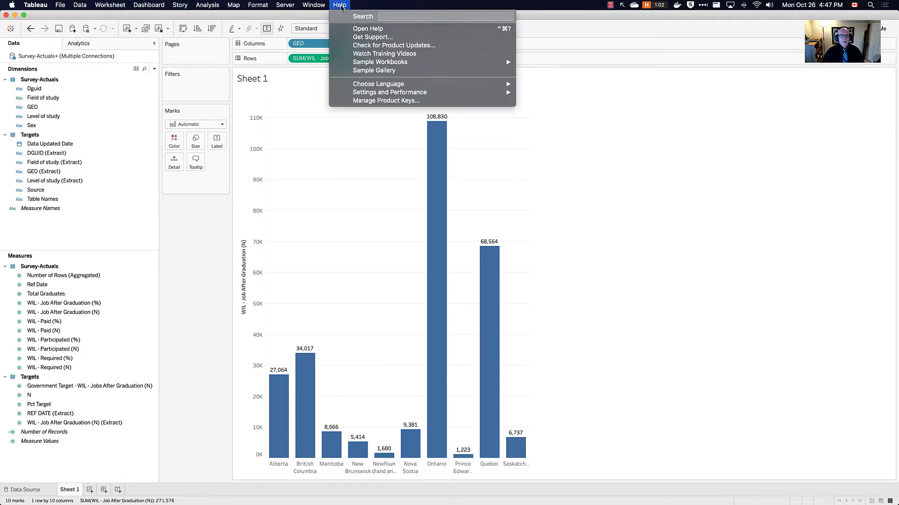
mouse_move(379, 95)
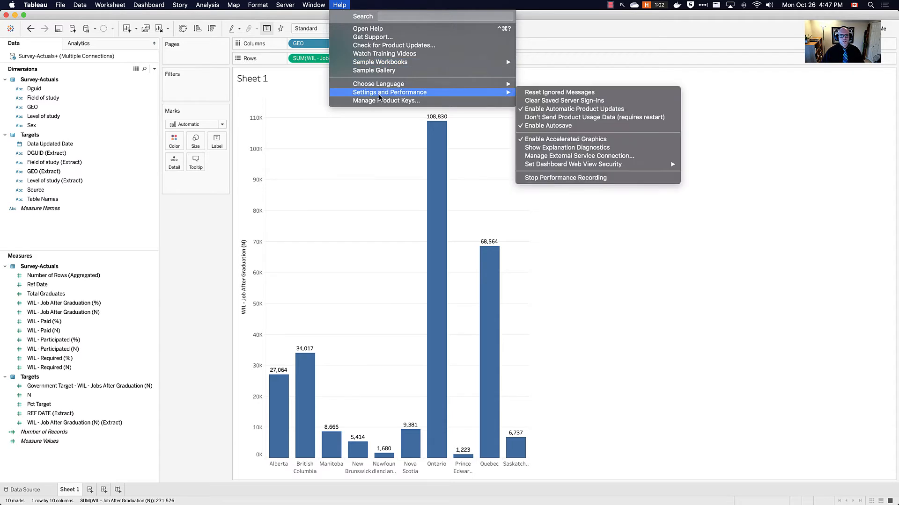
click(568, 178)
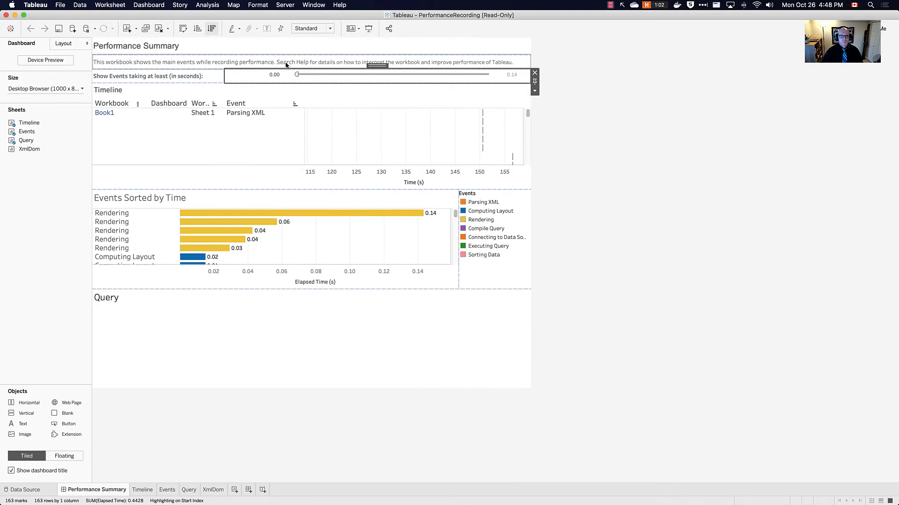
click(297, 74)
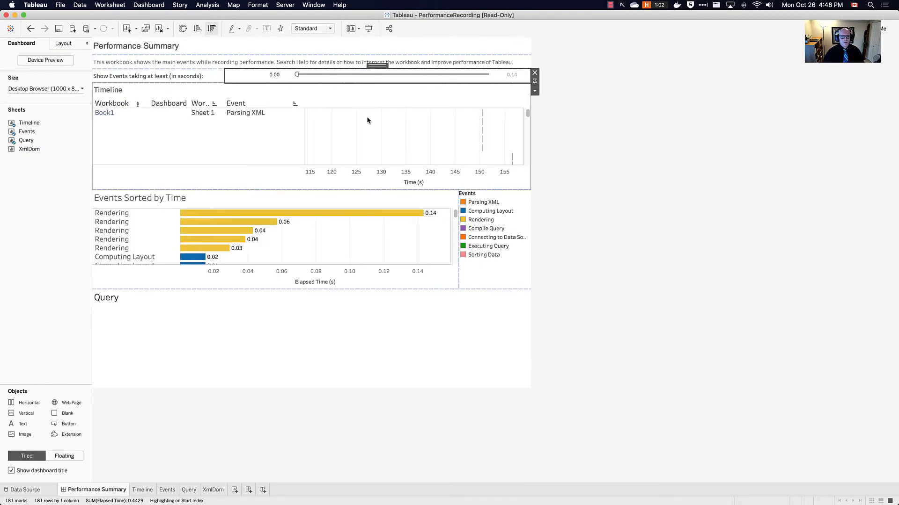
- Locate an Executing Query event in Events Sorted by Time and select it to show its SQL
click(477, 247)
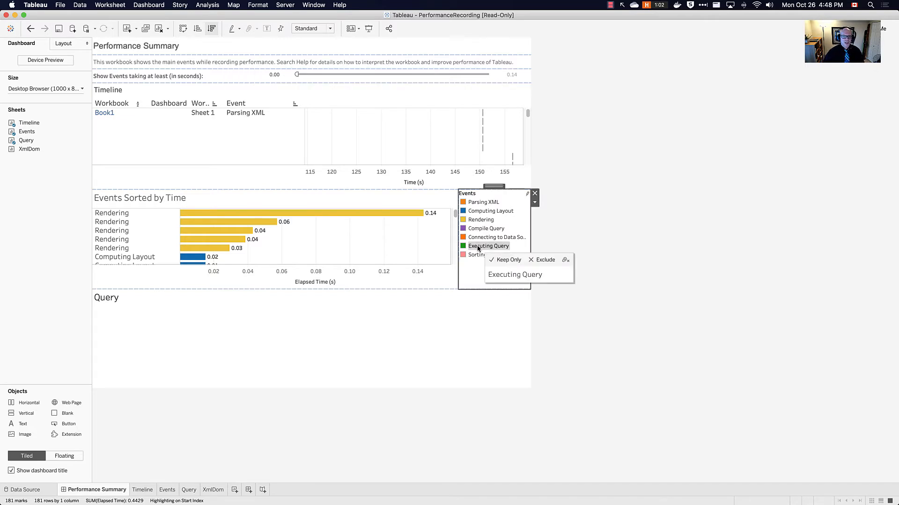
scroll(279, 248, down, 5)
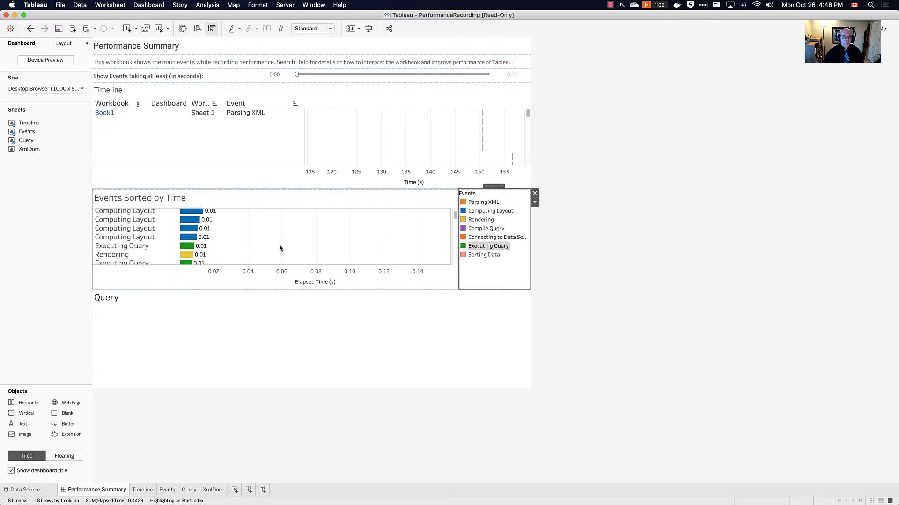
mouse_move(478, 247)
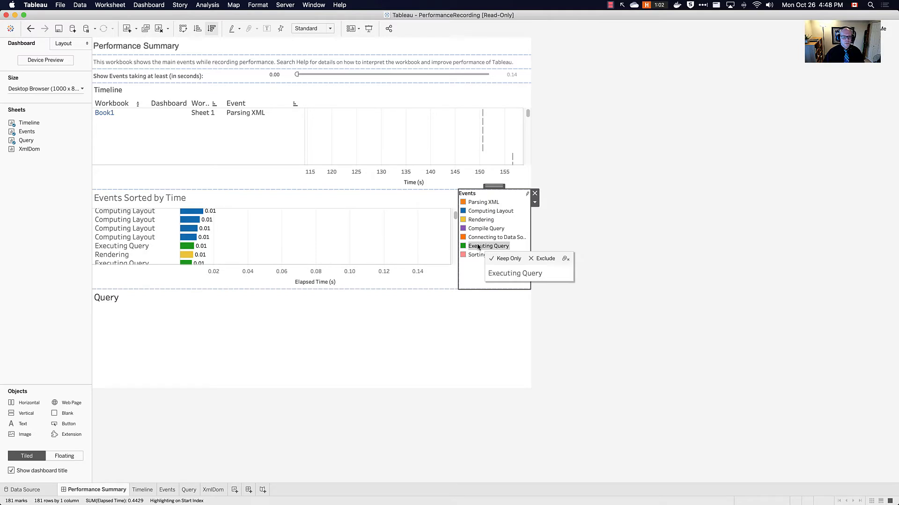
click(187, 246)
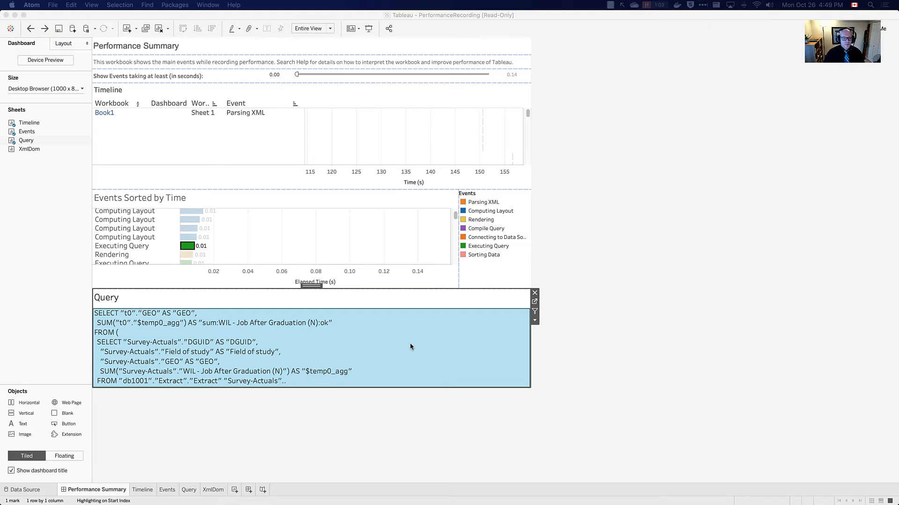
- Enlarge the Query pane upward over Events Sorted by Time so the full SQL statement fits
click(381, 283)
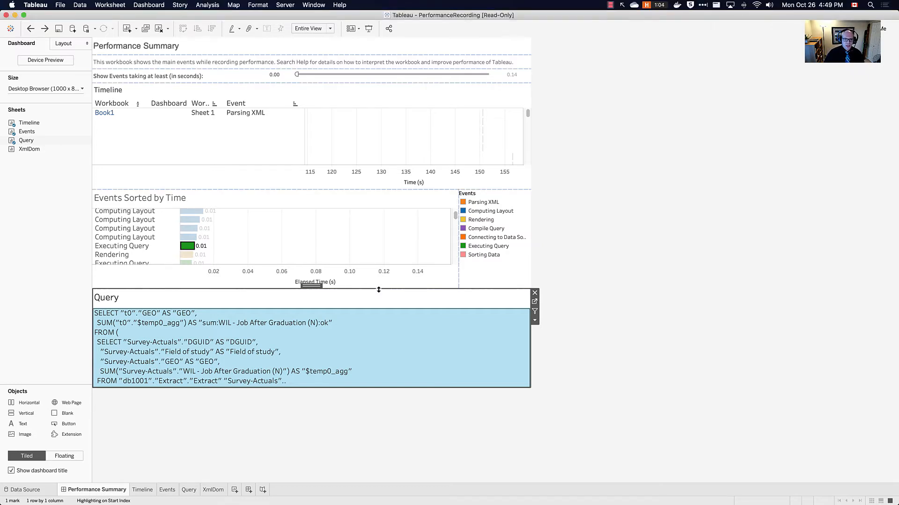
click(379, 282)
drag(378, 281, 371, 186)
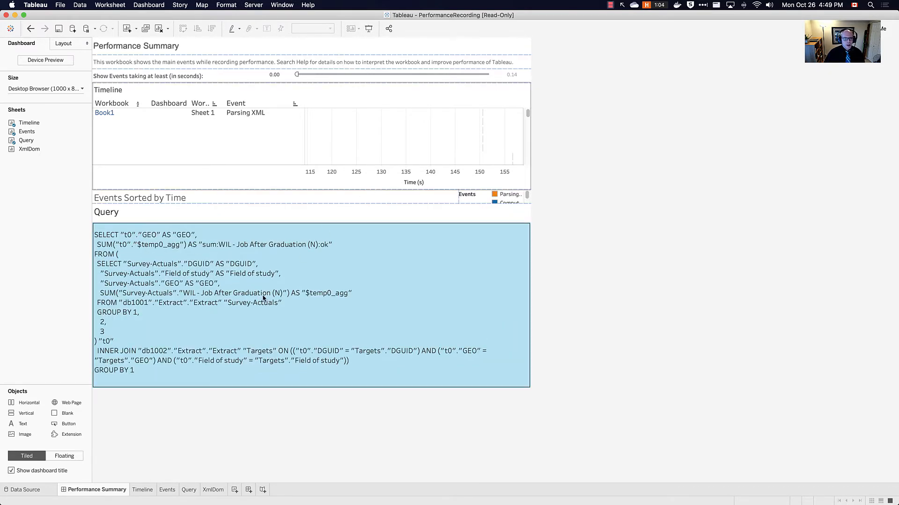
click(403, 279)
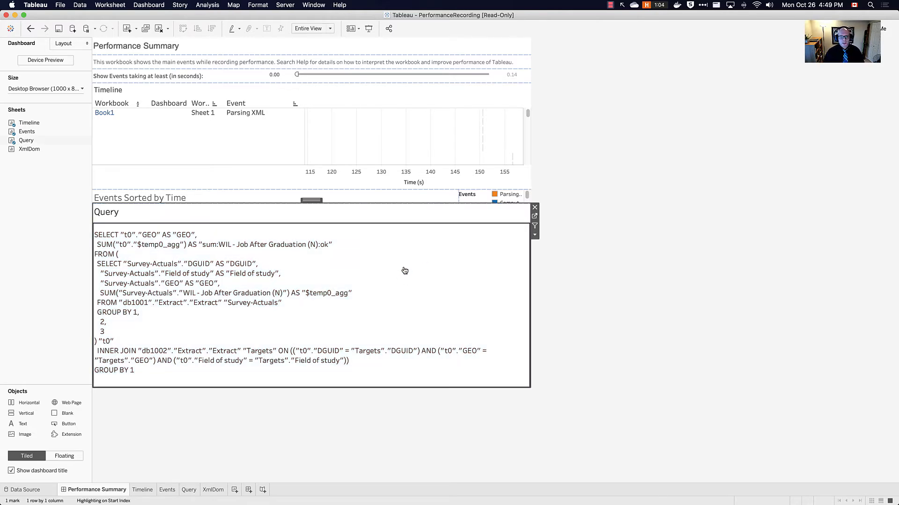
- View the underlying data of the query text, close it and clear the selection
right_click(257, 288)
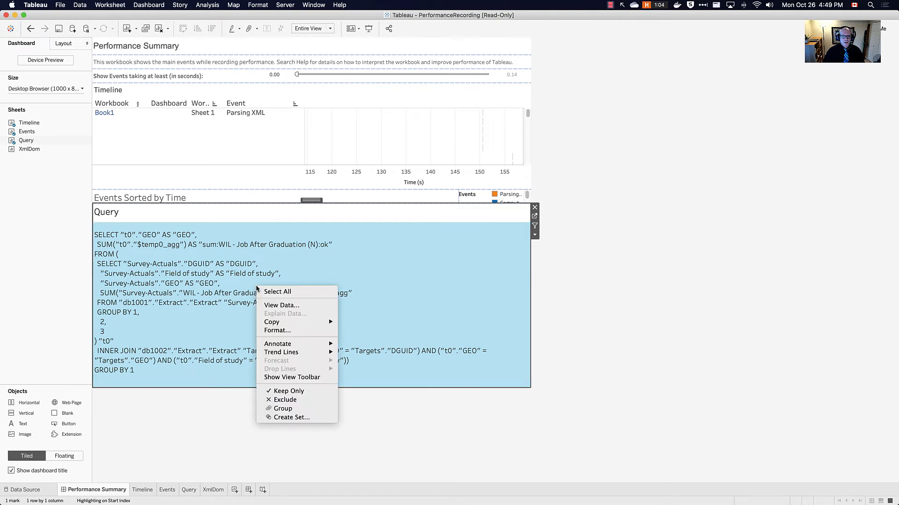
click(266, 308)
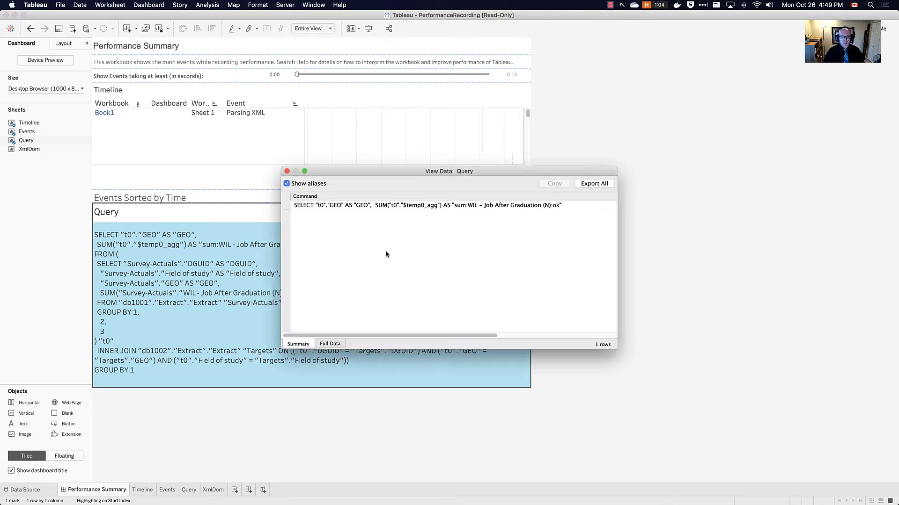
click(287, 173)
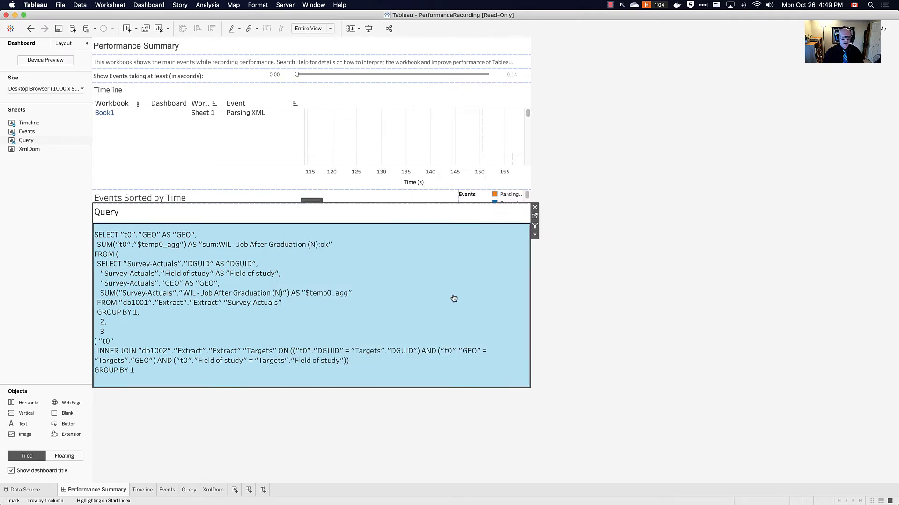
click(672, 287)
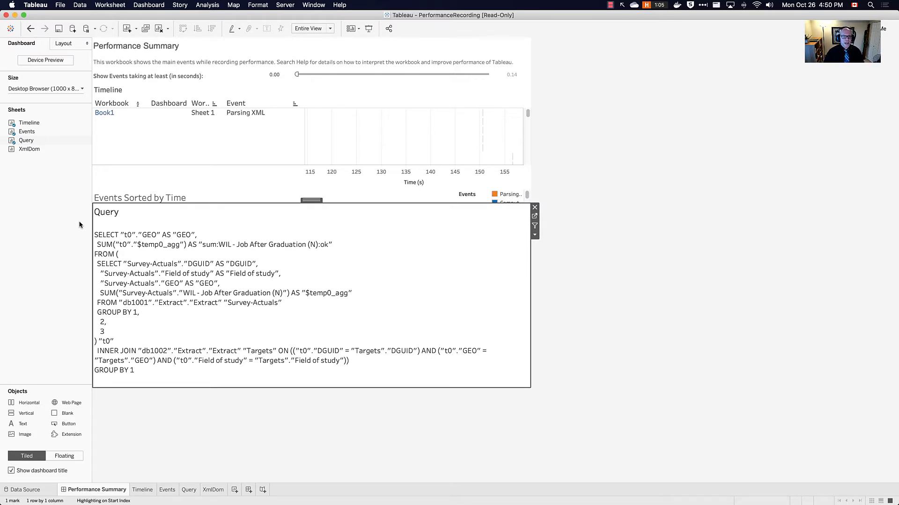
- Examine the SQL's outer SELECT, the Survey-Actuals subquery aliased t0, the inner join to Targets and the final GROUP BY
drag(84, 227, 351, 254)
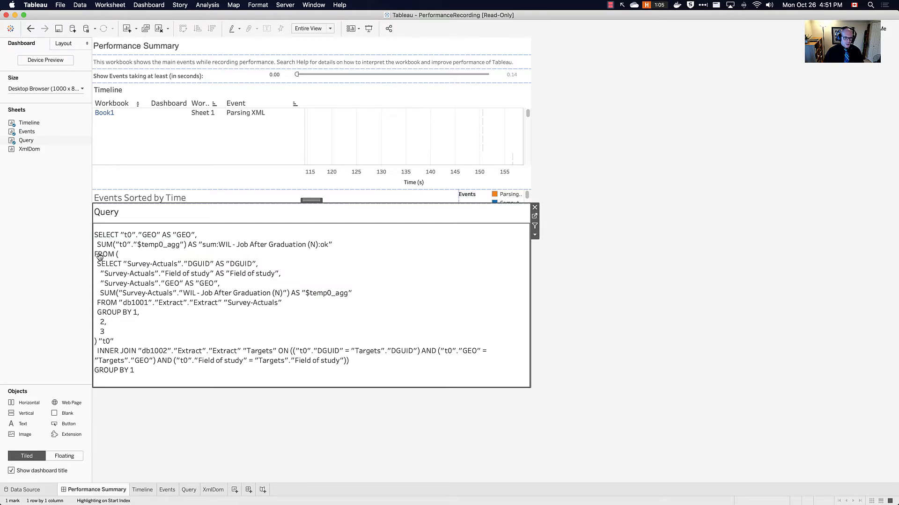
mouse_move(94, 257)
mouse_down()
mouse_move(381, 319)
mouse_move(380, 332)
mouse_up()
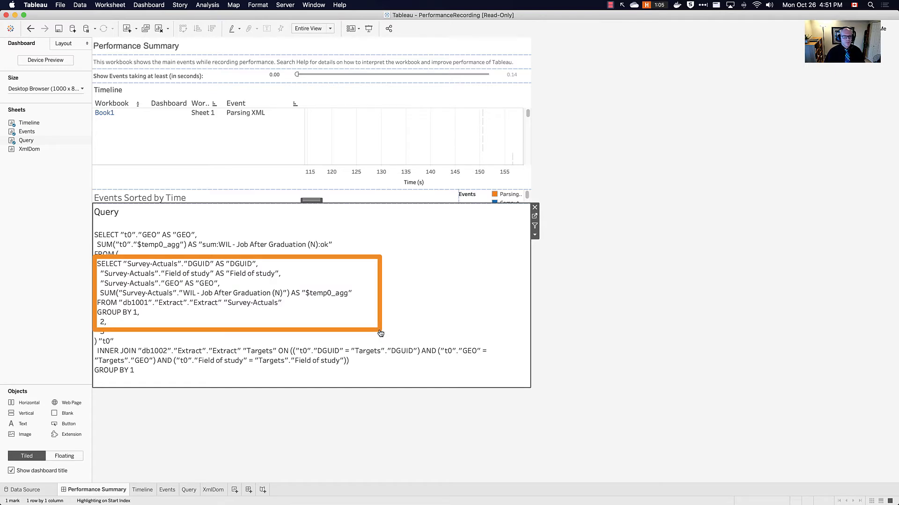
drag(119, 310, 304, 295)
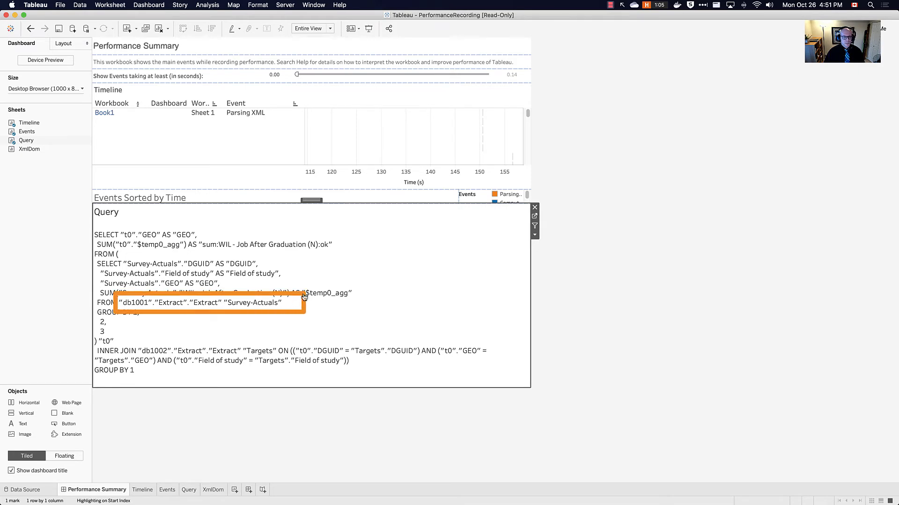
mouse_move(150, 316)
mouse_down()
mouse_move(107, 338)
mouse_move(121, 349)
mouse_up()
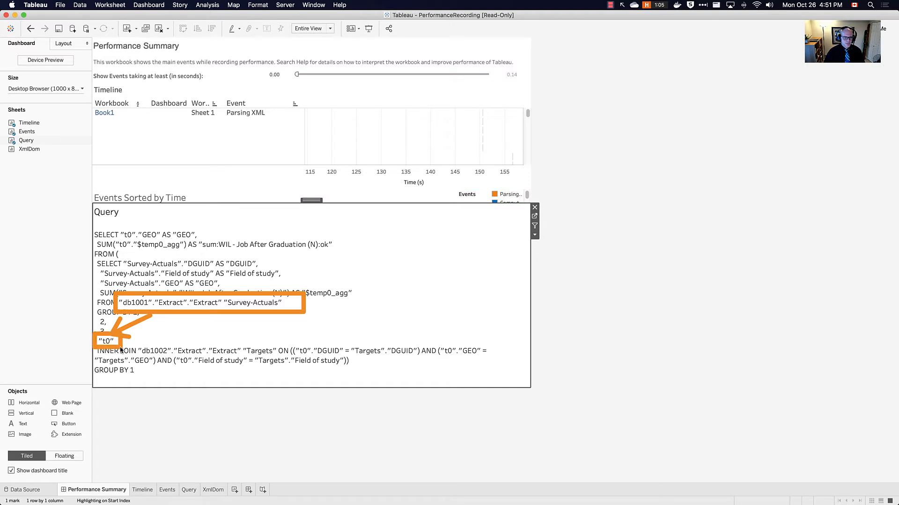
key(Escape)
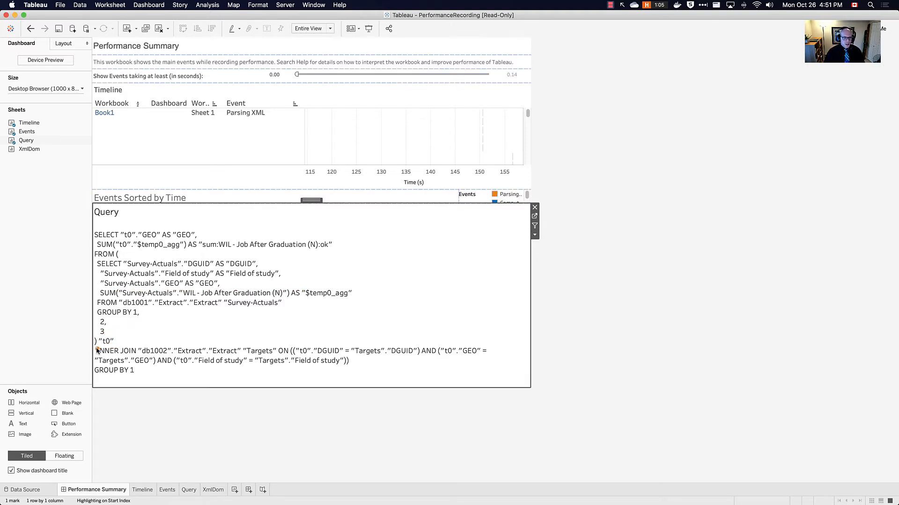
mouse_move(98, 347)
mouse_down()
mouse_move(300, 349)
mouse_move(495, 371)
mouse_up()
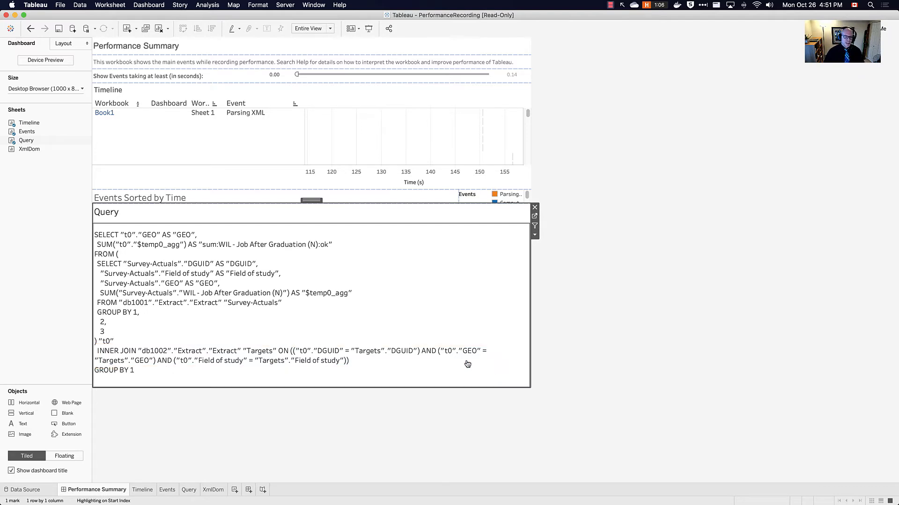
drag(142, 376, 124, 366)
mouse_move(117, 225)
mouse_down()
mouse_move(225, 250)
mouse_move(218, 247)
mouse_up()
mouse_move(93, 345)
mouse_down()
mouse_move(356, 372)
mouse_move(501, 371)
mouse_up()
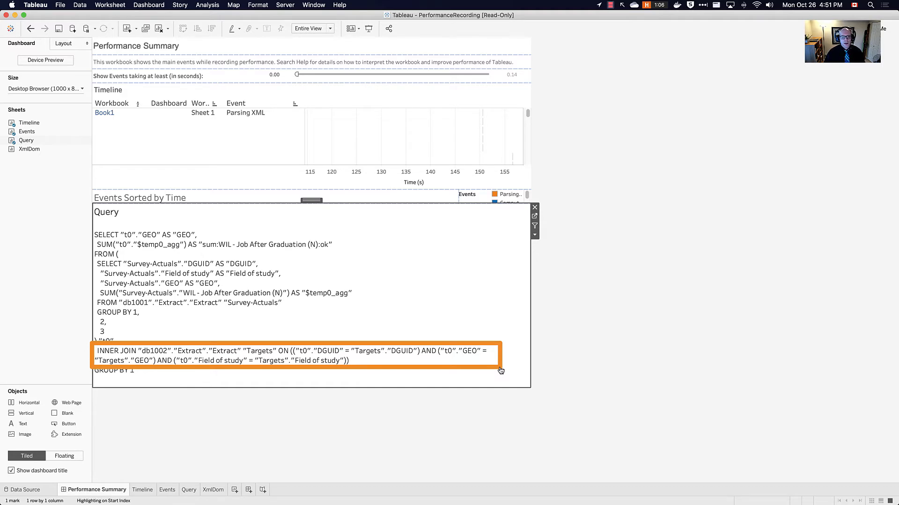
key(Escape)
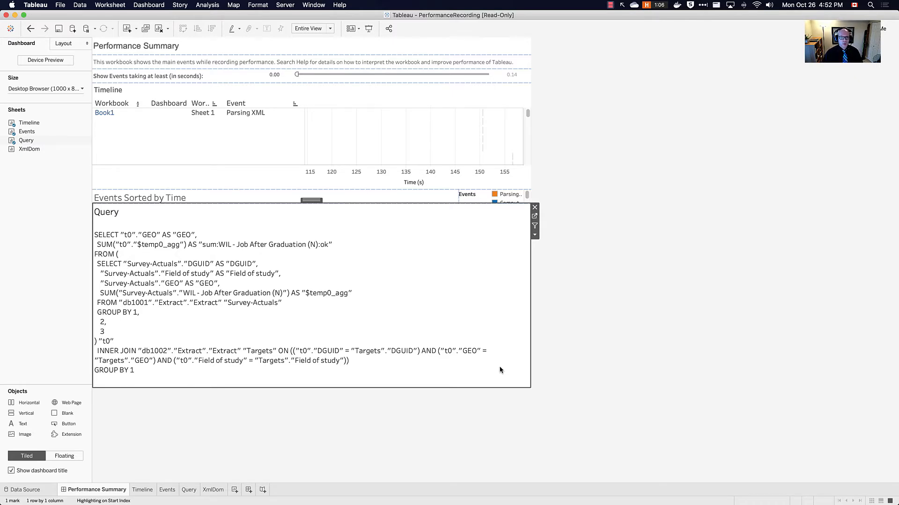
- Return to the Book1 workbook and add Government Target - WIL - Jobs After Graduation (N) to Sheet 1's rows
key(super+Tab)
key(super+Tab)
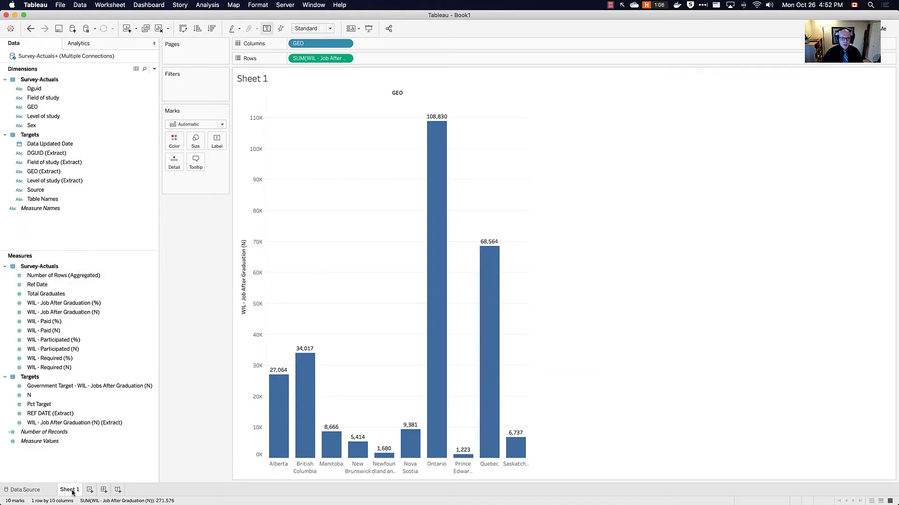
mouse_move(73, 492)
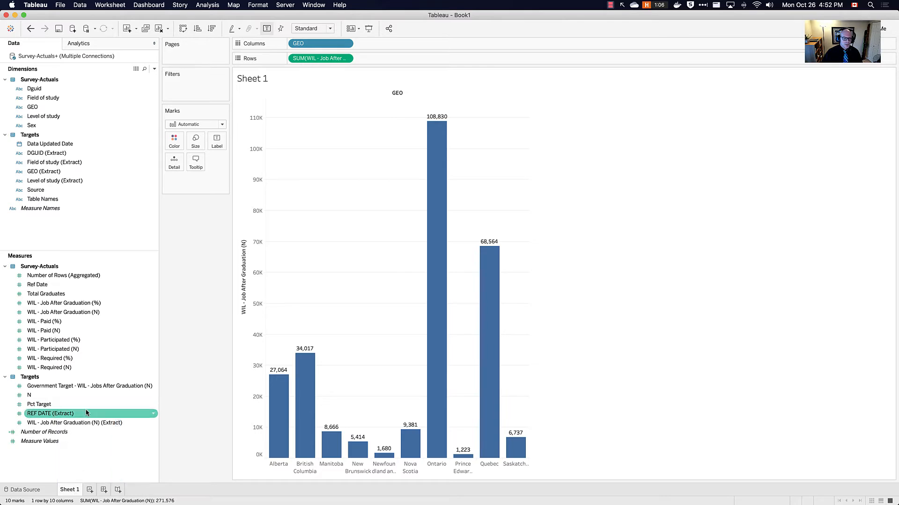
click(65, 389)
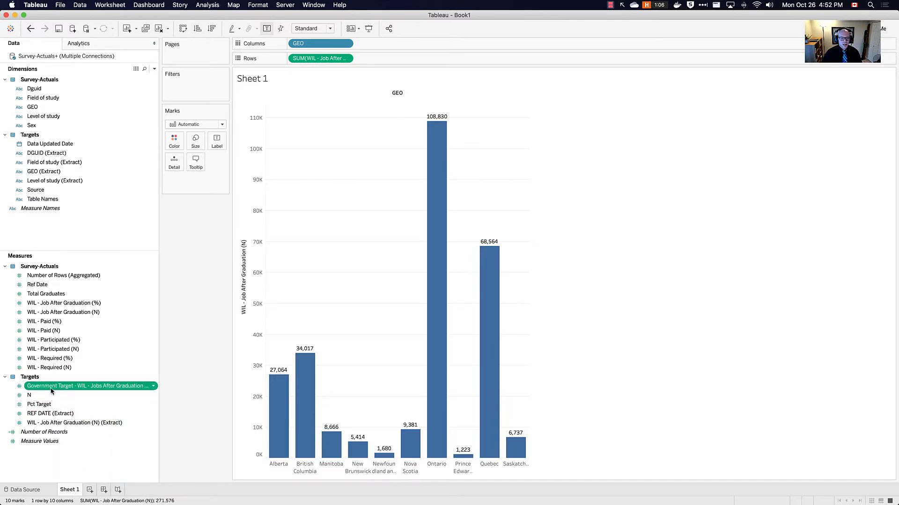
double_click(52, 390)
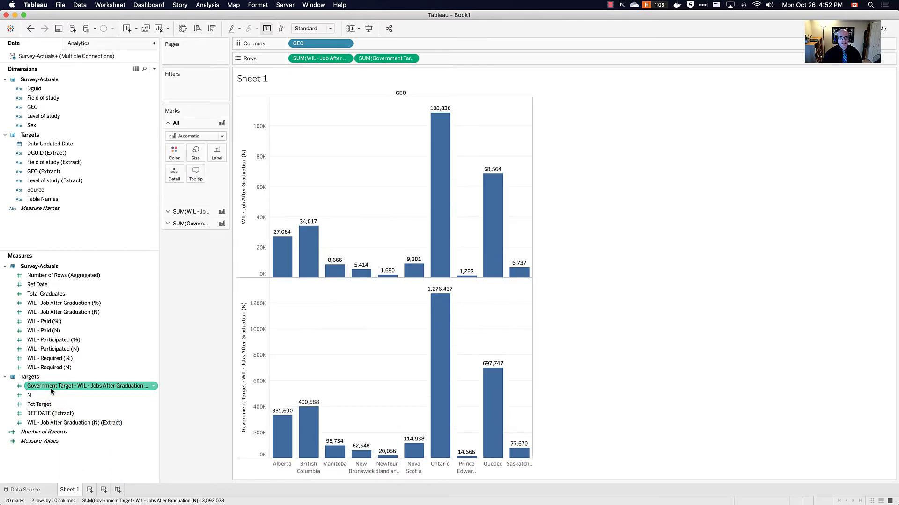
- Put the Government Target measure on a dual axis and set all marks to Gantt Bar
click(411, 58)
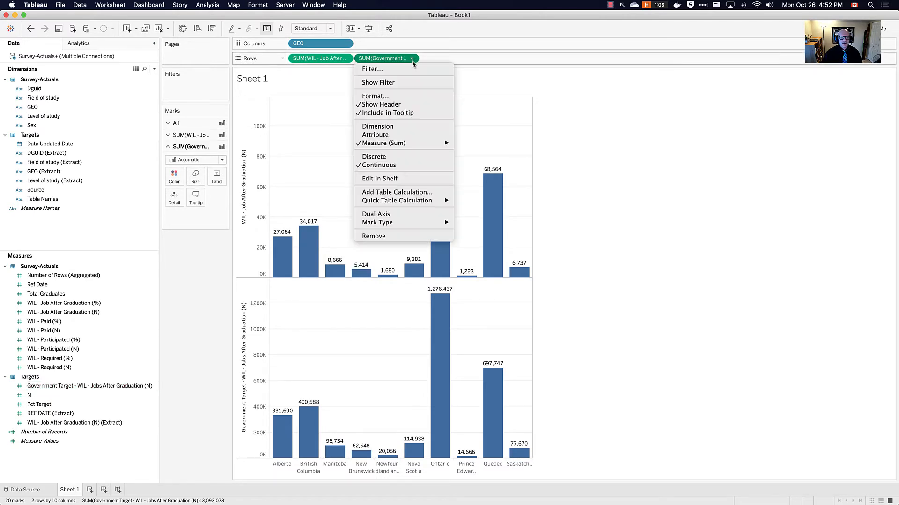
click(389, 215)
click(182, 123)
click(186, 136)
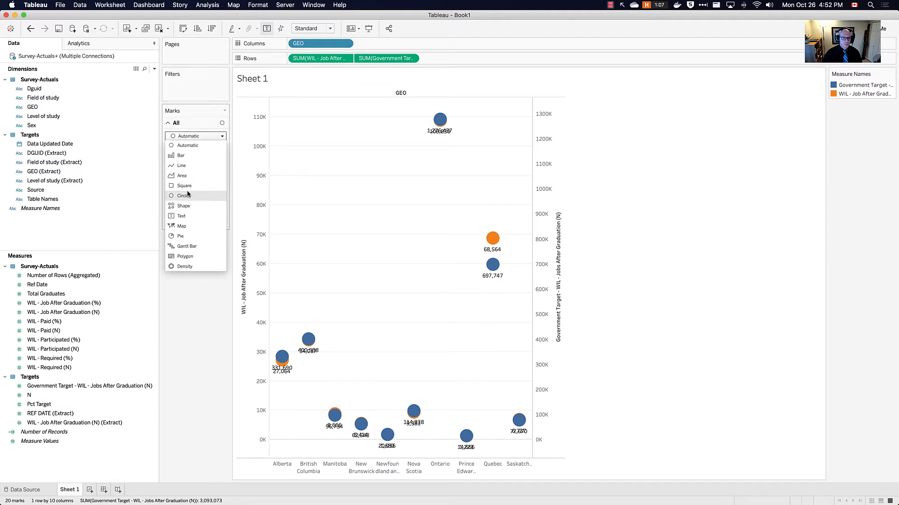
click(201, 246)
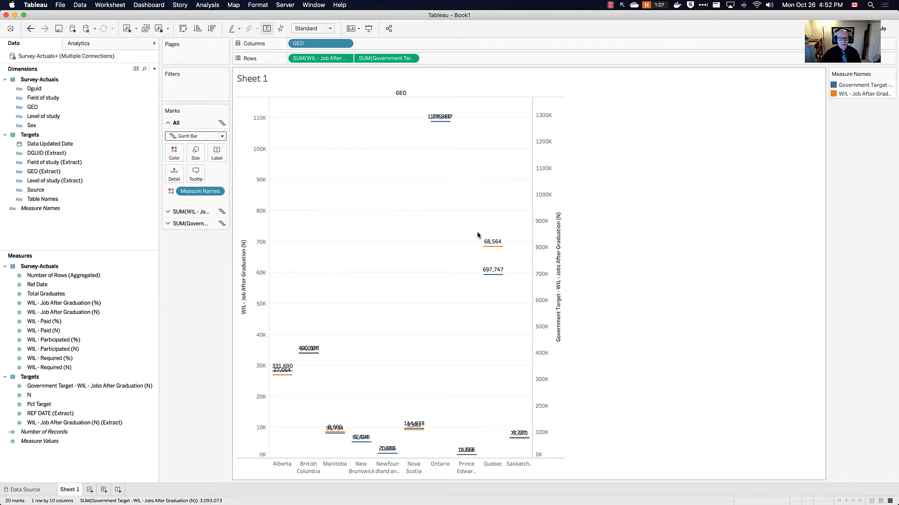
- Synchronize the Government Target axis with the WIL - Job After Graduation (N) axis and compare Ontario's marks
drag(461, 220, 528, 305)
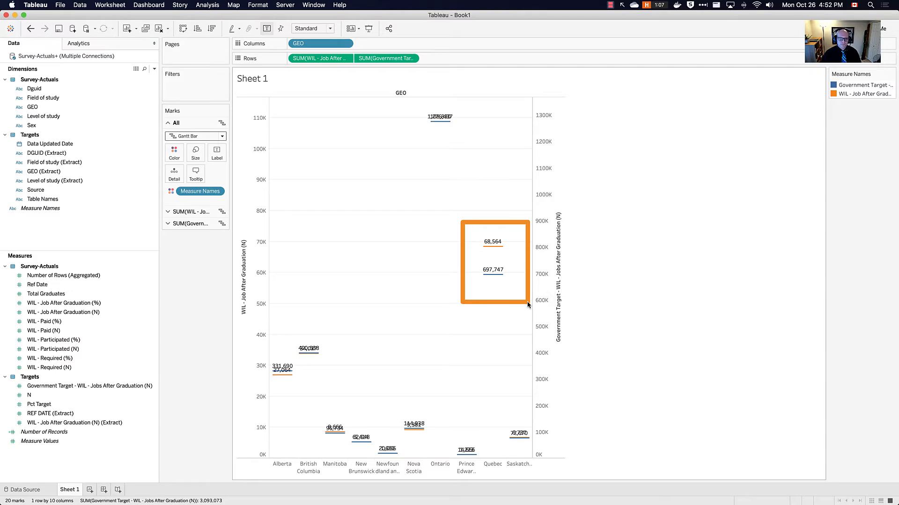
right_click(549, 292)
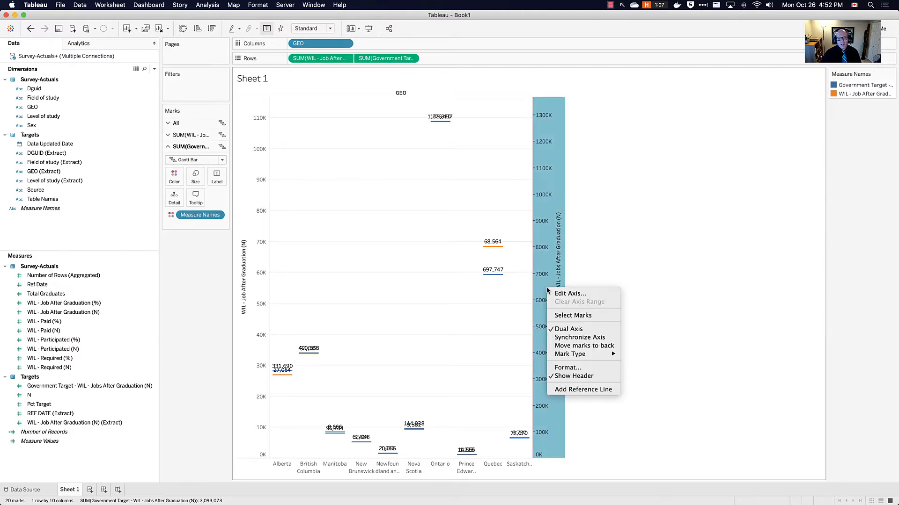
click(579, 337)
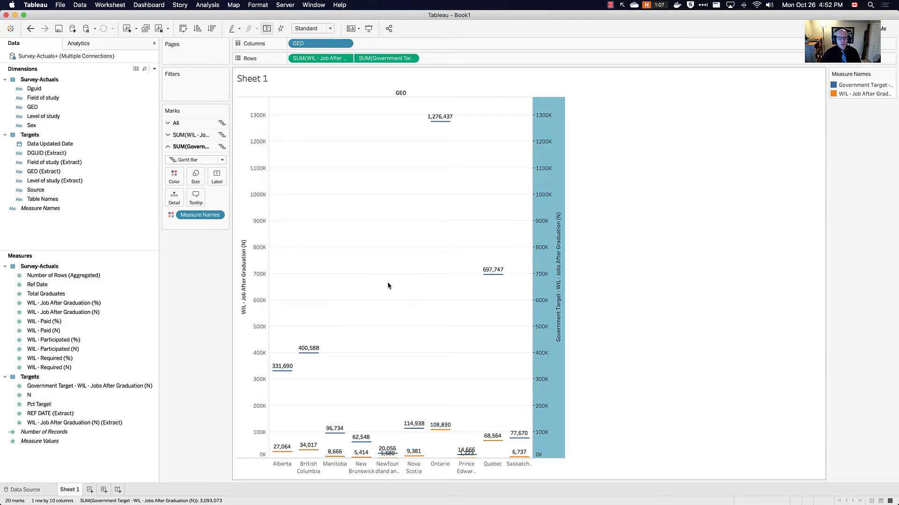
mouse_move(421, 113)
mouse_down()
mouse_move(457, 137)
mouse_move(470, 442)
mouse_up()
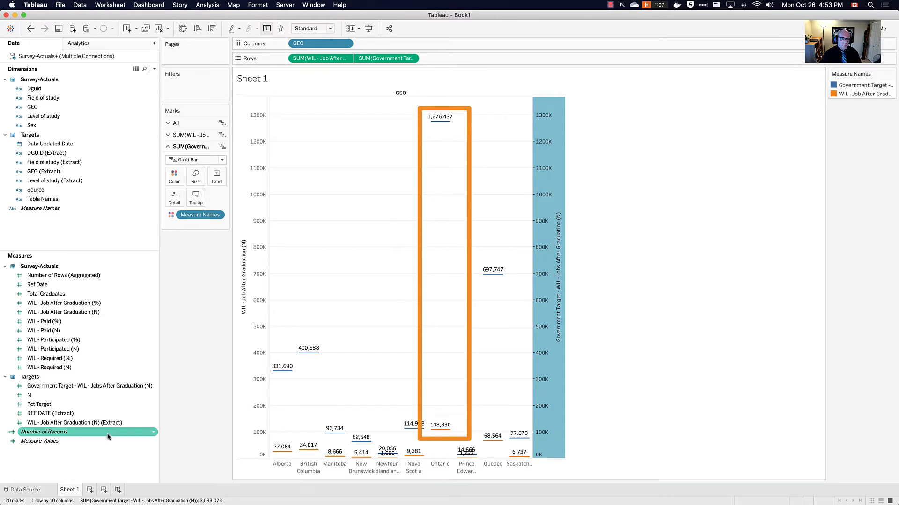
- Duplicate Sheet 1 as a crosstab and open the new sheet
right_click(71, 489)
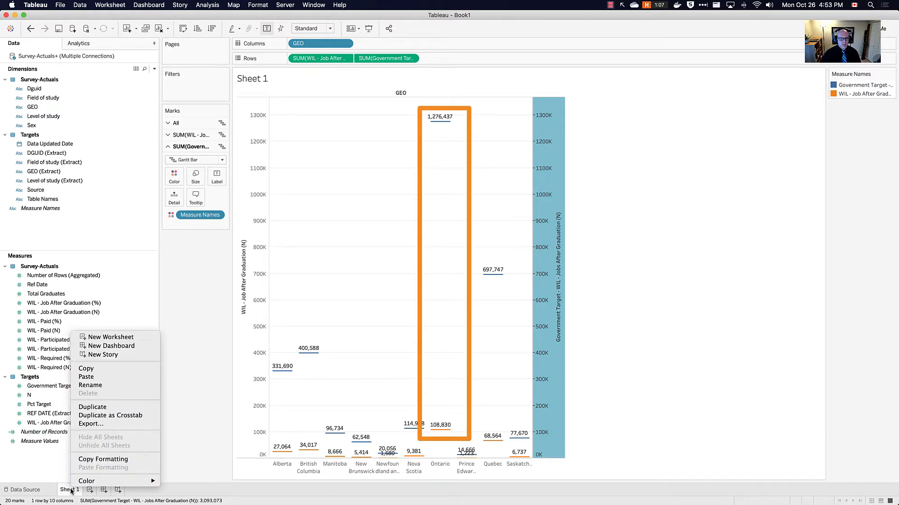
click(124, 414)
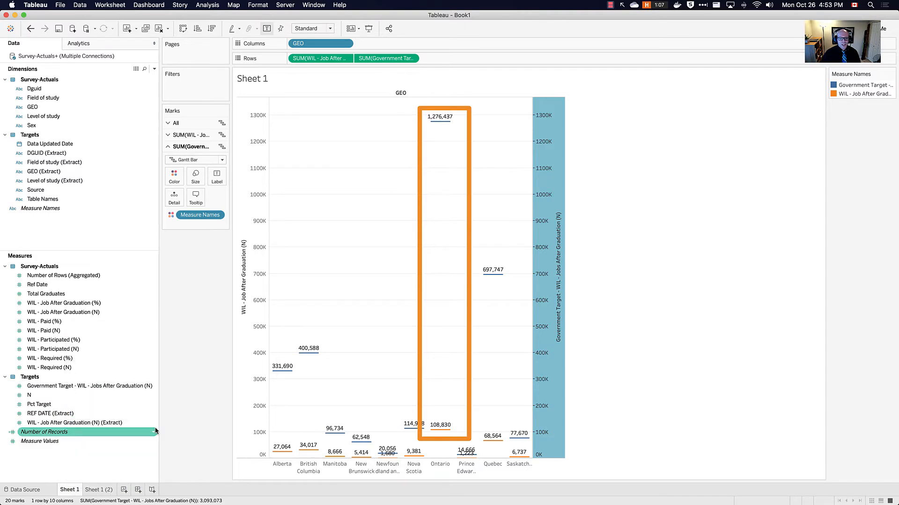
click(99, 489)
- Keep only Alberta in the crosstab and break its rows down by Field of study
mouse_move(317, 124)
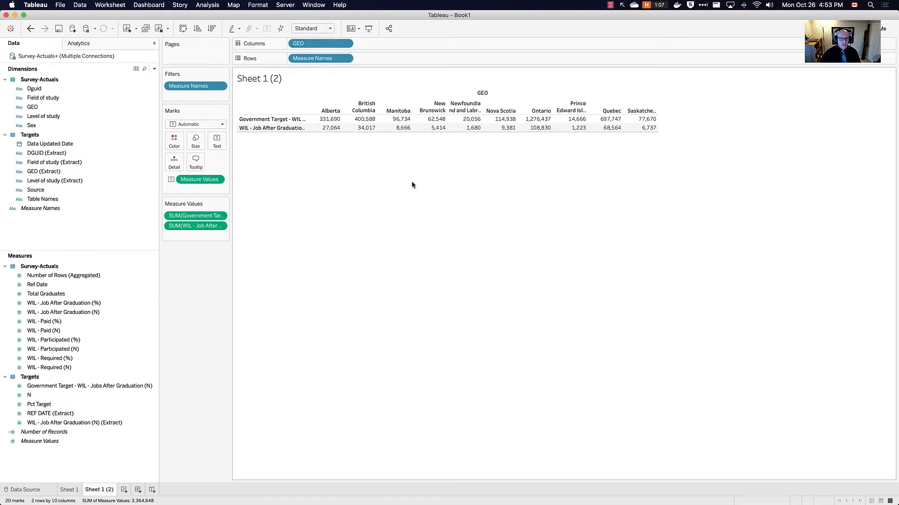
click(324, 111)
click(348, 122)
click(322, 188)
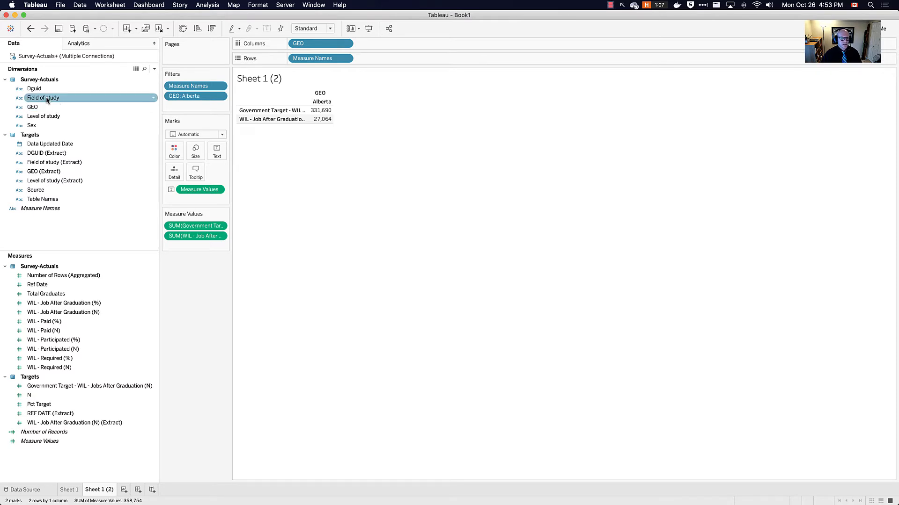
drag(44, 100, 305, 114)
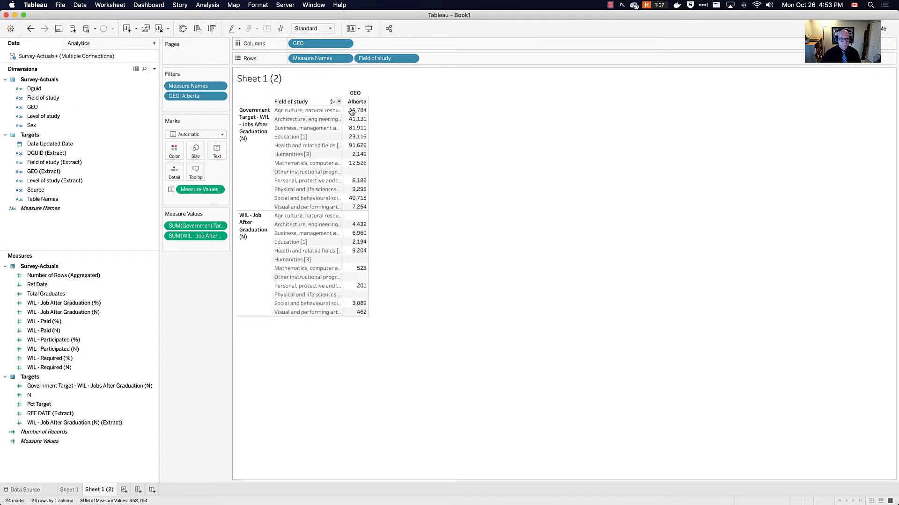
- Move Measure Names from the rows to the columns after GEO and widen the measure columns
drag(313, 58, 411, 42)
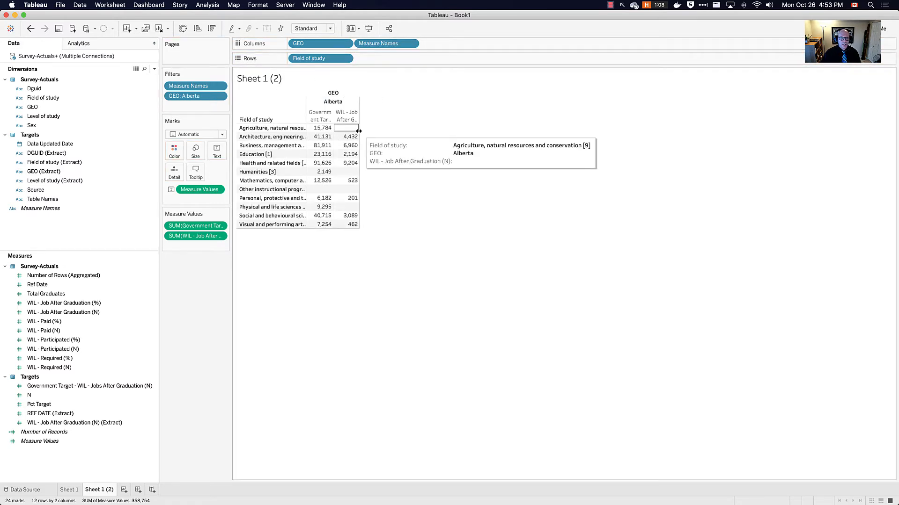
drag(359, 130, 408, 130)
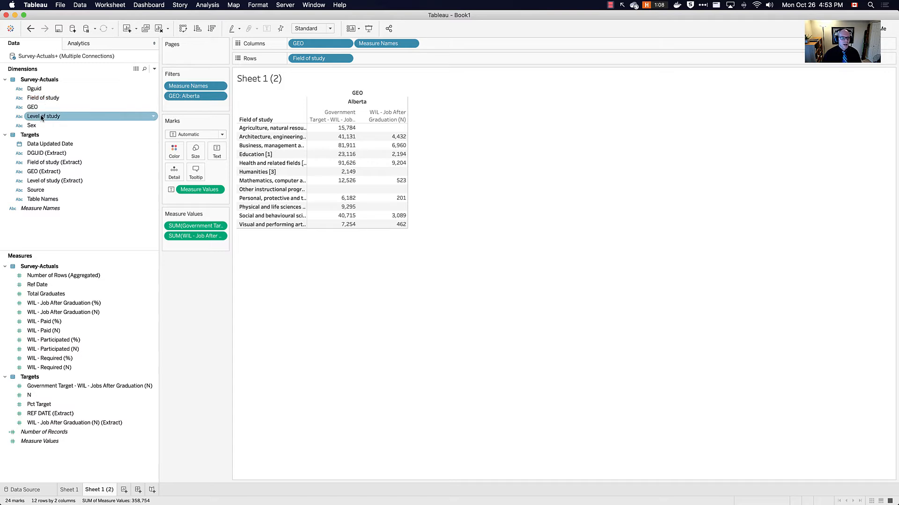
- Break the Alberta rows down further by Level of study and Sex, and examine the repeated target values for Agriculture
drag(42, 118, 304, 140)
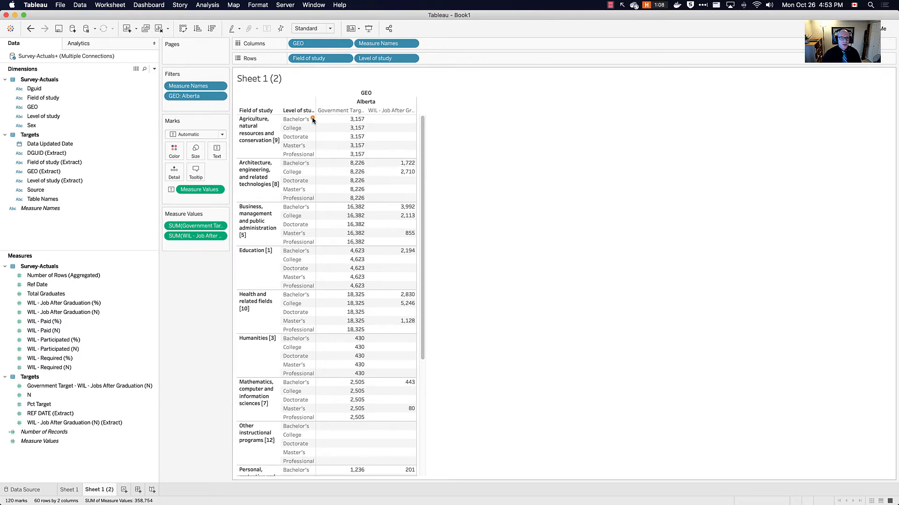
drag(307, 107, 373, 162)
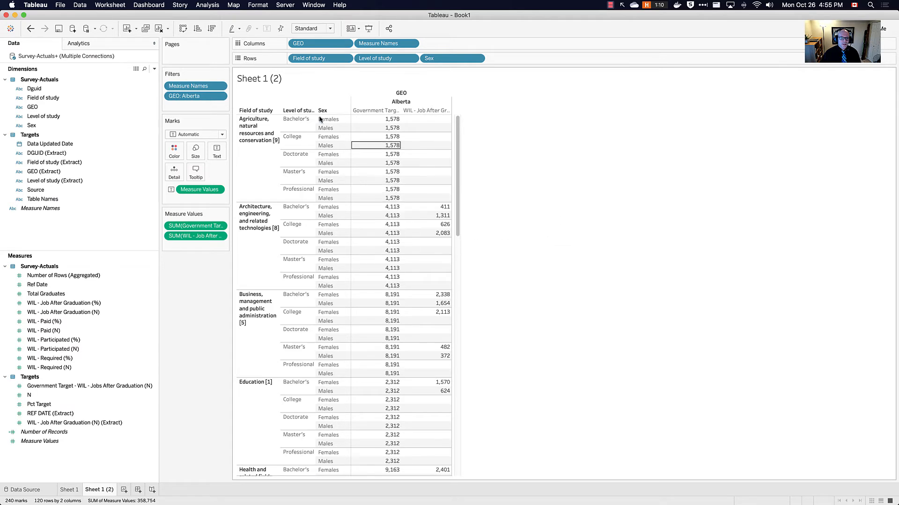
click(278, 112)
drag(279, 116, 414, 209)
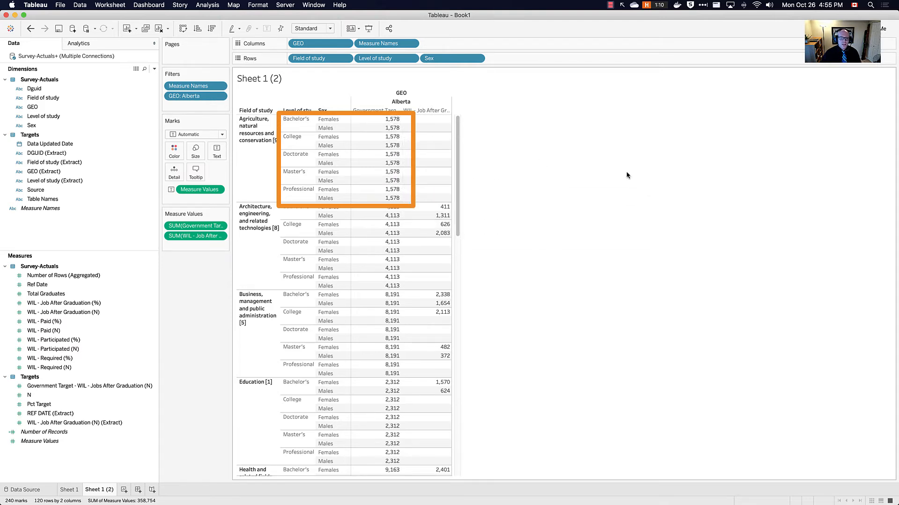
- Remove Sex, Level of study and Field of study from the crosstab's rows
drag(429, 58, 604, 115)
drag(368, 59, 564, 100)
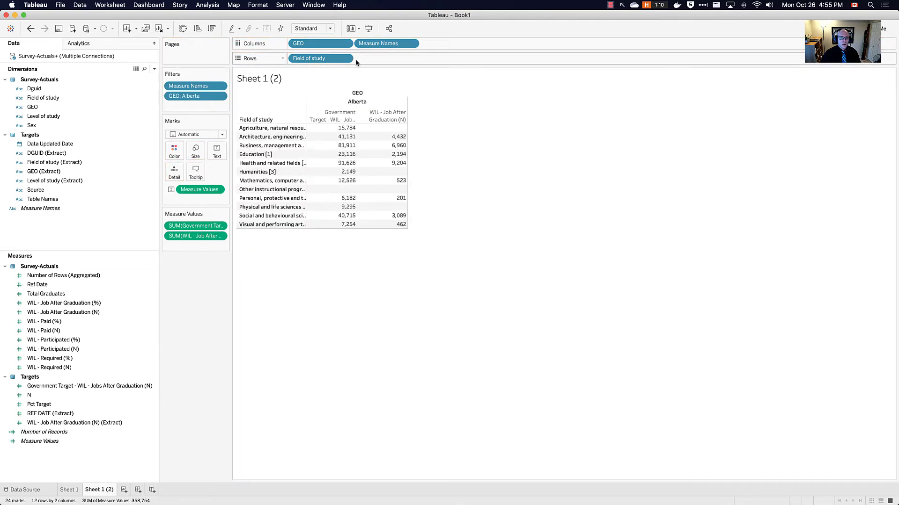
drag(309, 58, 570, 174)
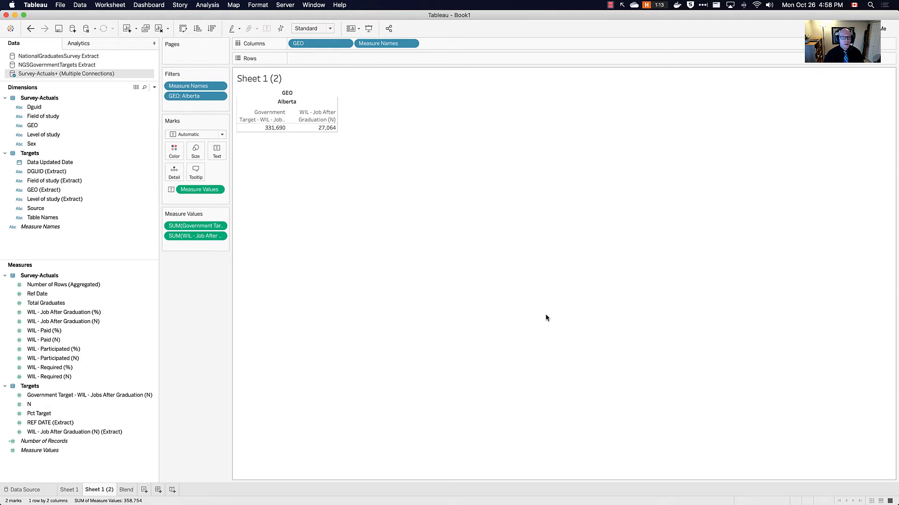
- On Sheet 1, remove the Government Target measure from the rows and set the marks to Bar
click(69, 490)
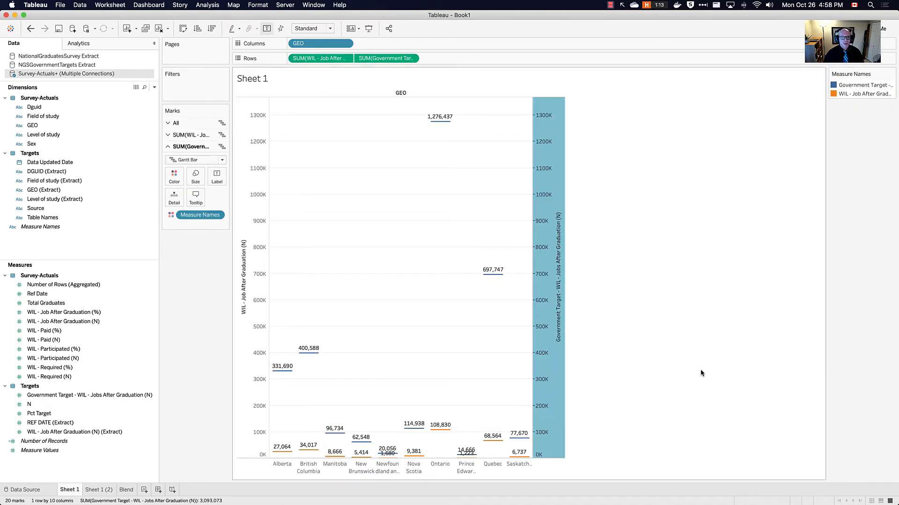
drag(385, 58, 623, 168)
click(196, 124)
click(183, 144)
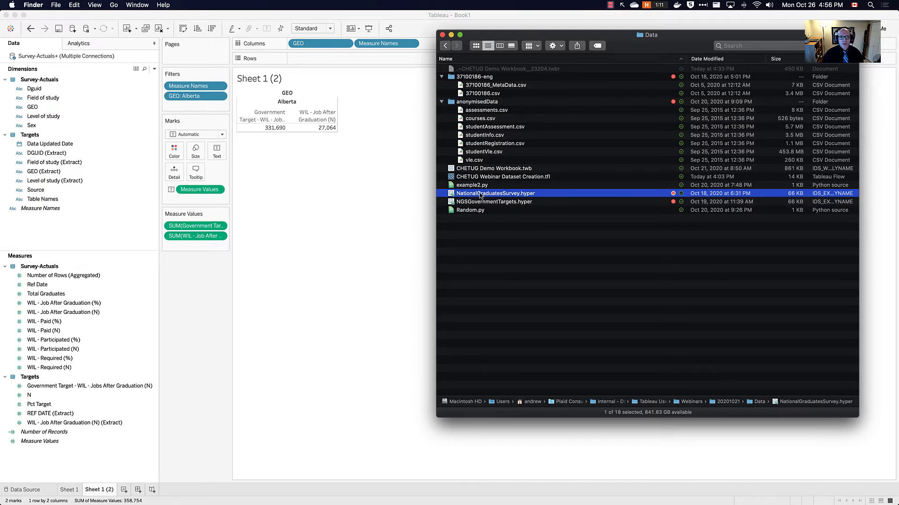
- Add NationalGraduatesSurvey.hyper from the Data folder as a separate data source and return to Sheet 1 (2)
drag(480, 196, 368, 166)
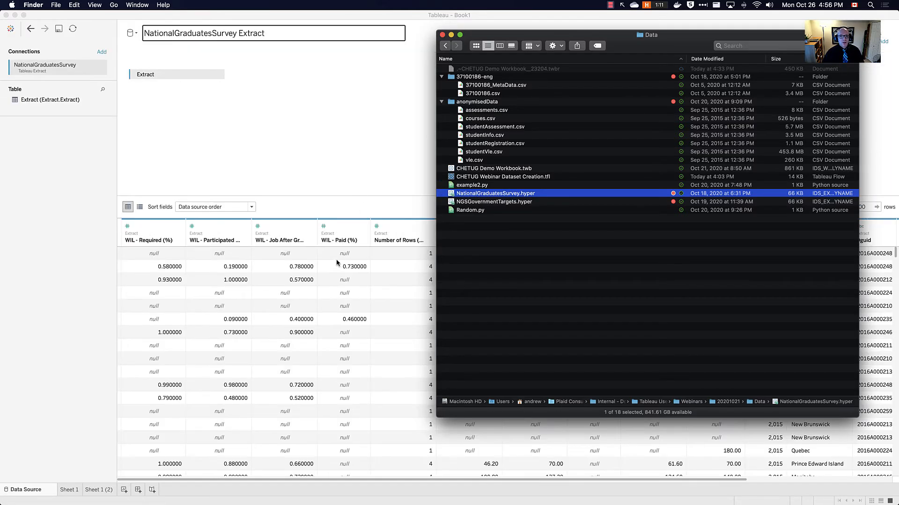
click(338, 165)
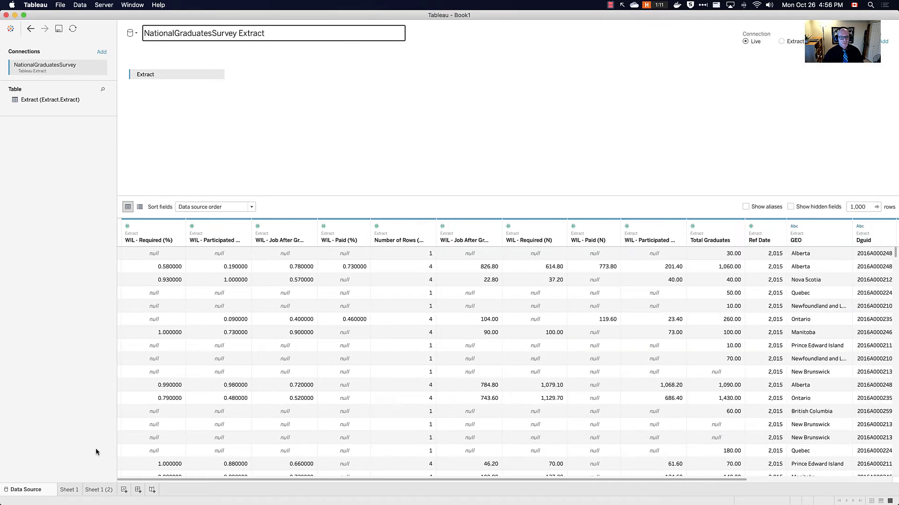
click(98, 490)
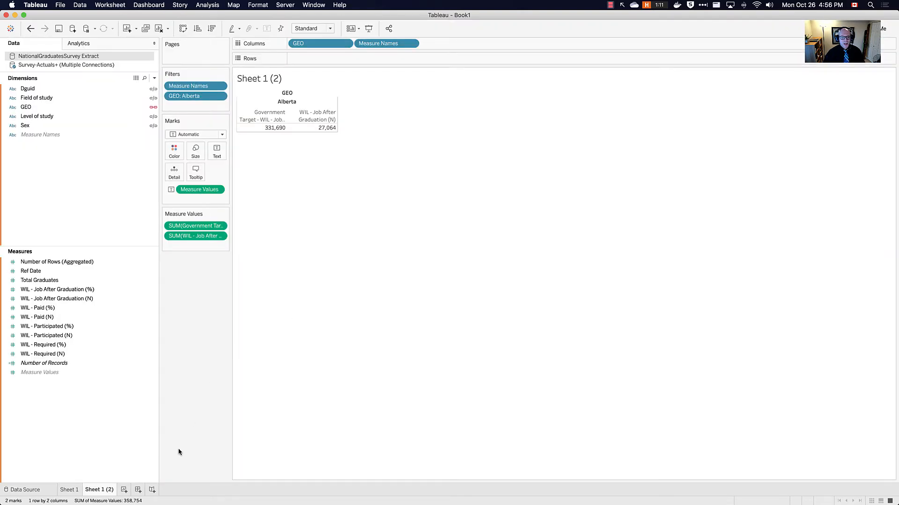
- Create a new worksheet and rename it Blend
click(124, 490)
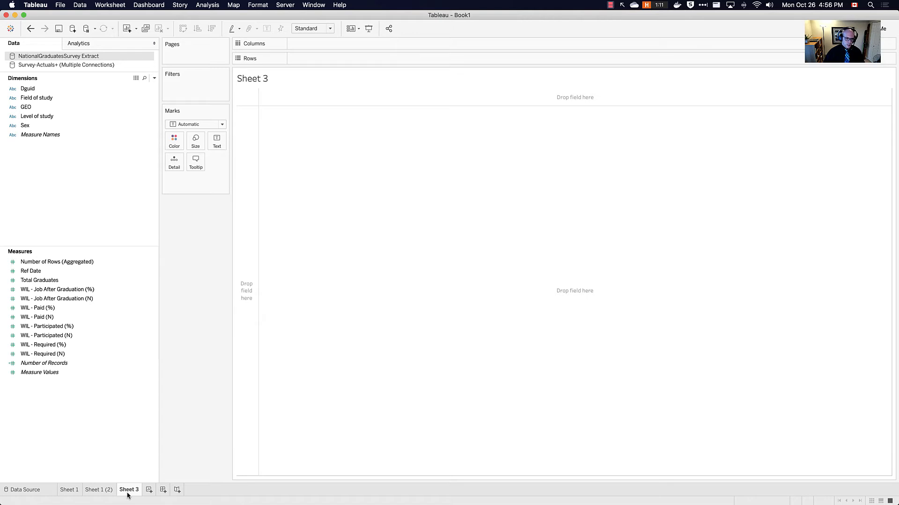
double_click(124, 490)
text(Biend)
key(Return)
click(115, 114)
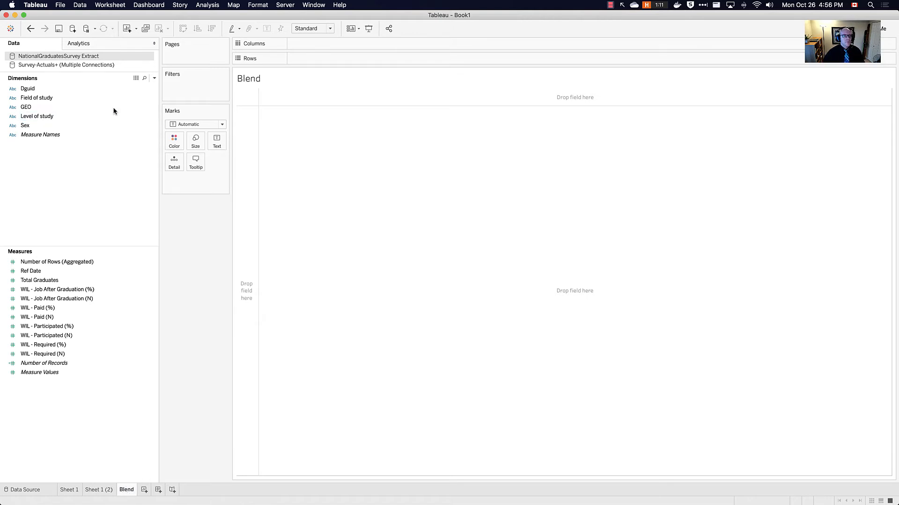
- Add NGSGovernmentTargets.hyper from the Data folder as another data source and return to the Blend sheet
key(super+Tab)
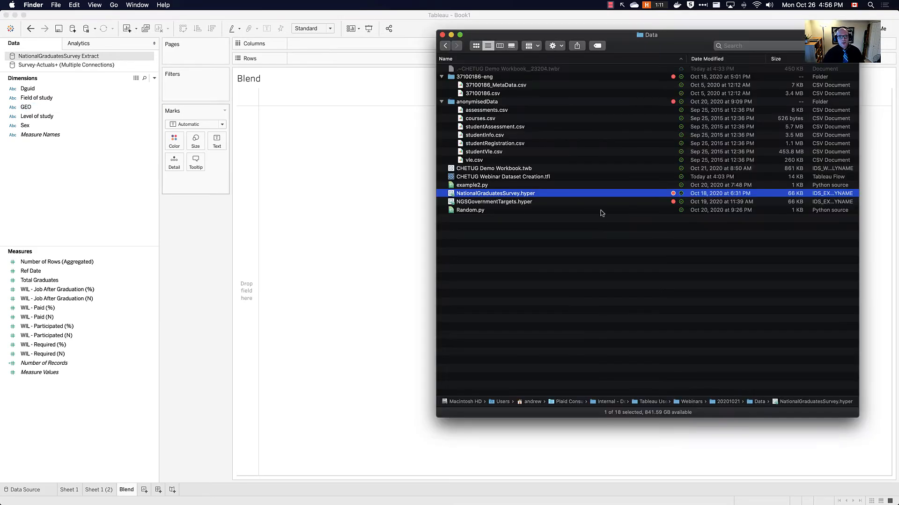
drag(491, 202, 316, 318)
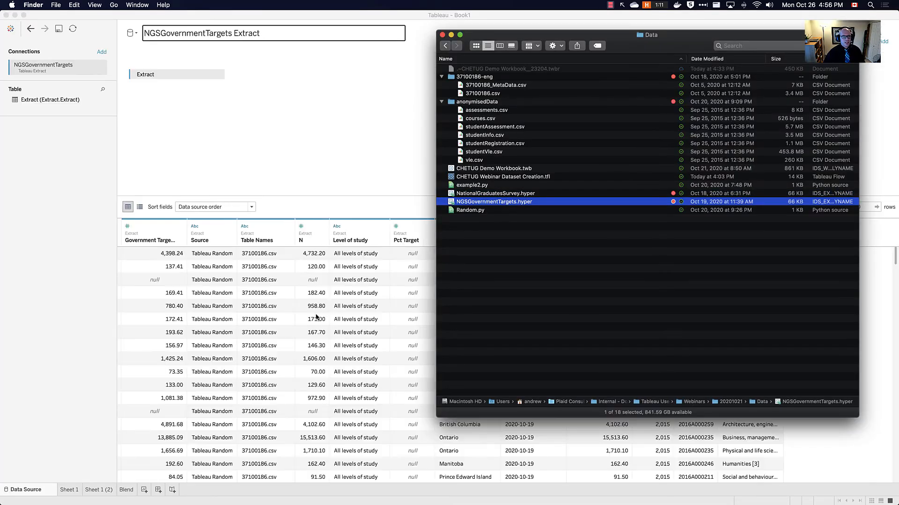
click(126, 490)
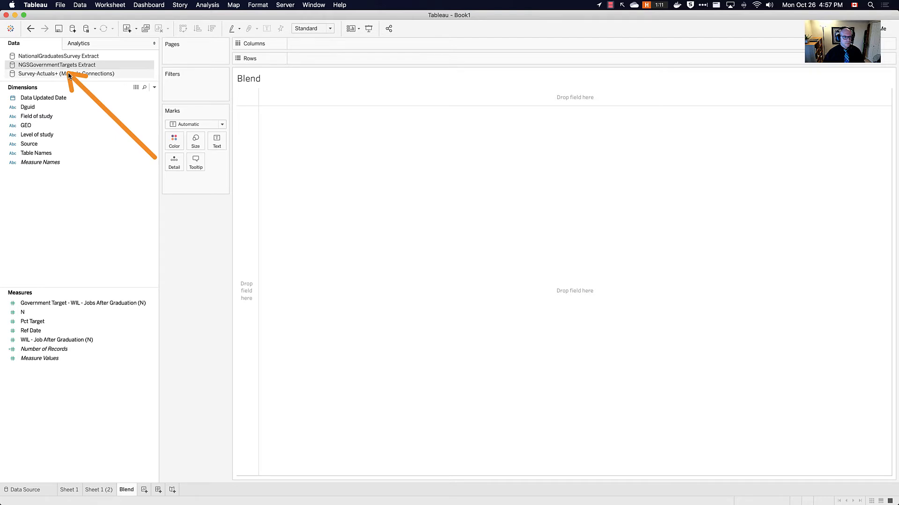
- Build a table of WIL - Job After Graduation (N) by GEO from the NationalGraduatesSurvey Extract
click(50, 57)
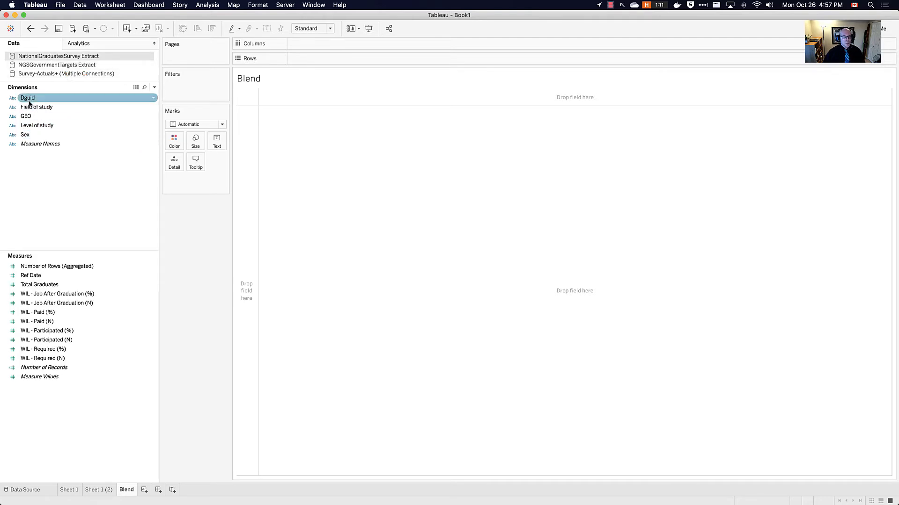
double_click(52, 117)
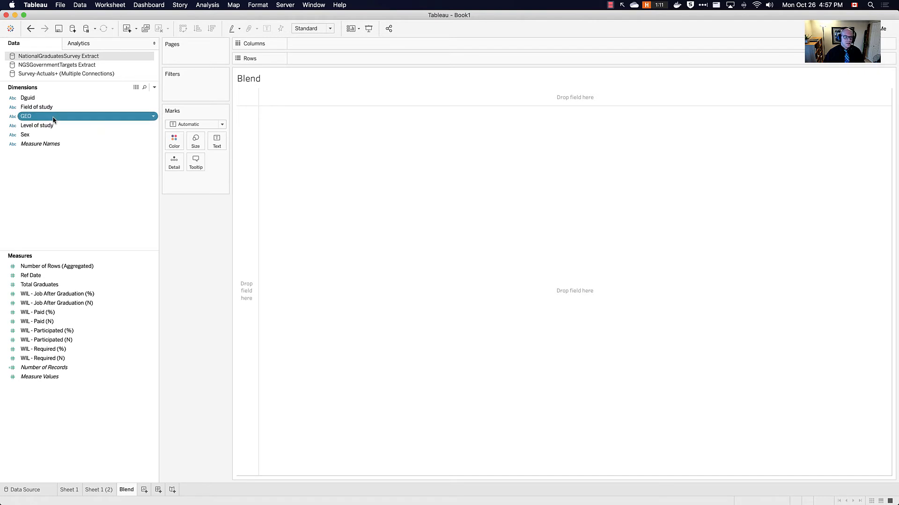
double_click(56, 303)
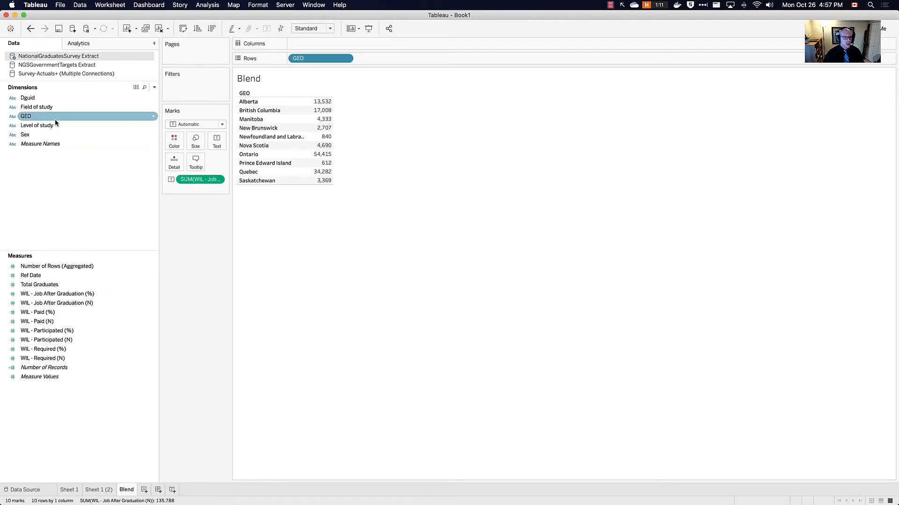
- Blend in the Government Target measure from the NGSGovernmentTargets Extract and add column grand totals to the table
click(42, 65)
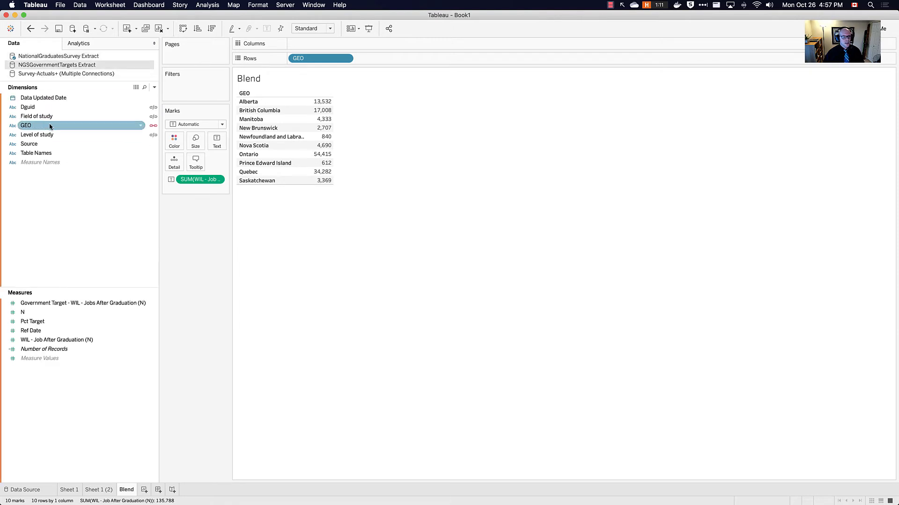
click(42, 303)
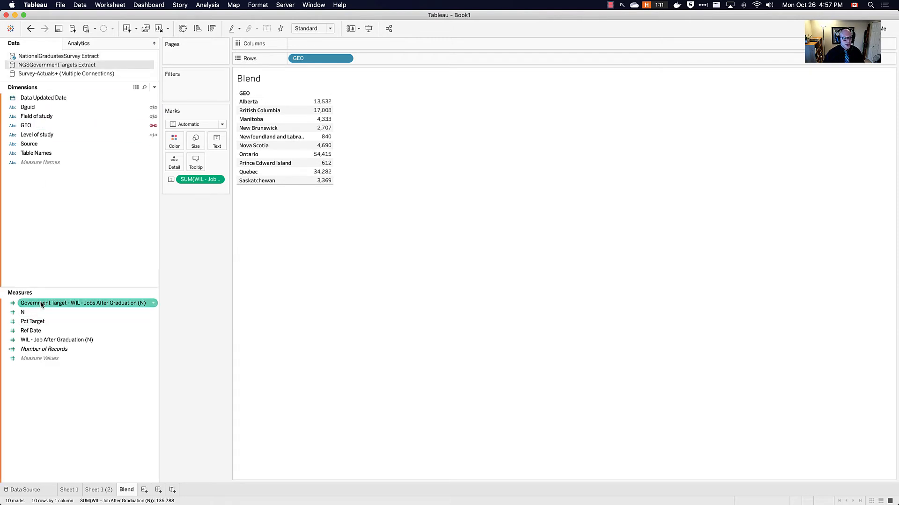
double_click(42, 304)
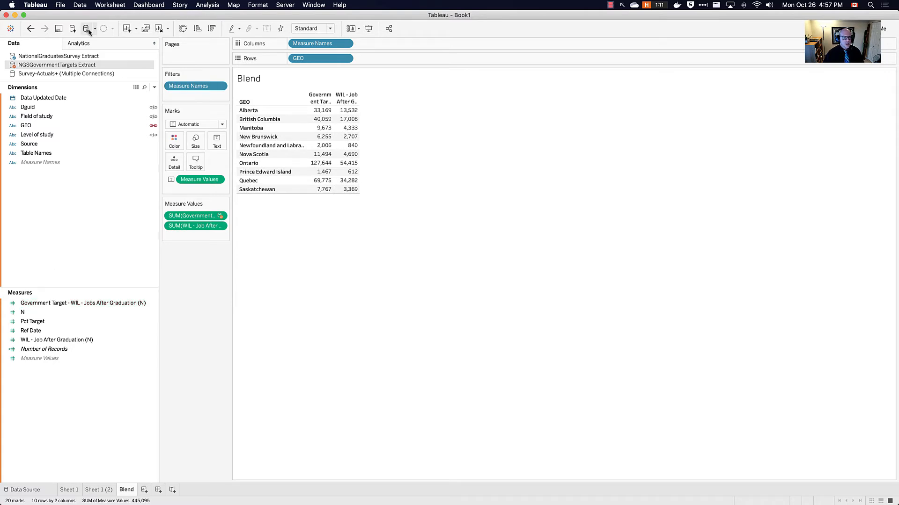
click(77, 46)
drag(26, 107, 362, 117)
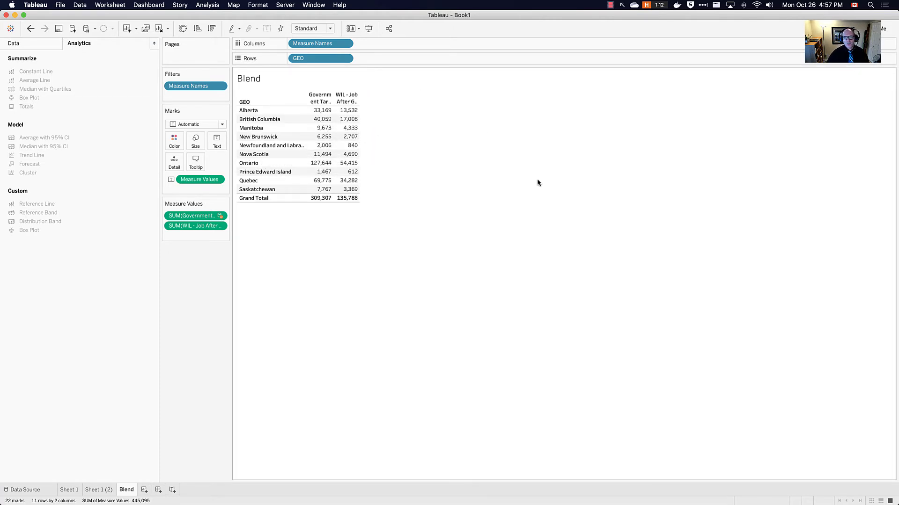
- Link the two sources on Field of study and add that field to the rows after GEO
click(48, 45)
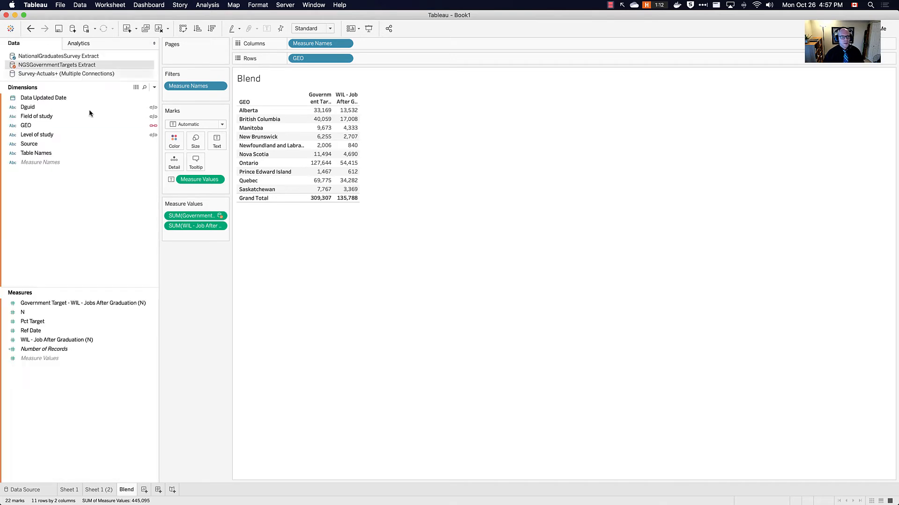
click(152, 117)
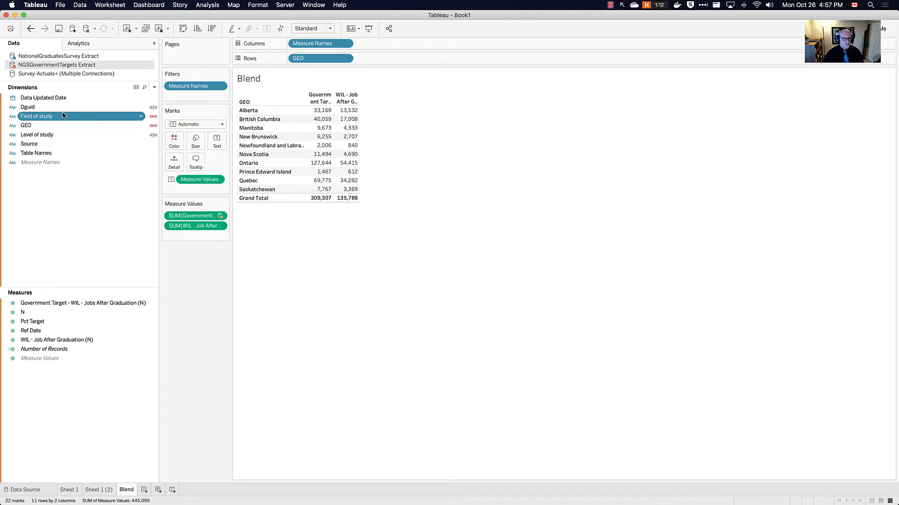
drag(29, 117, 303, 127)
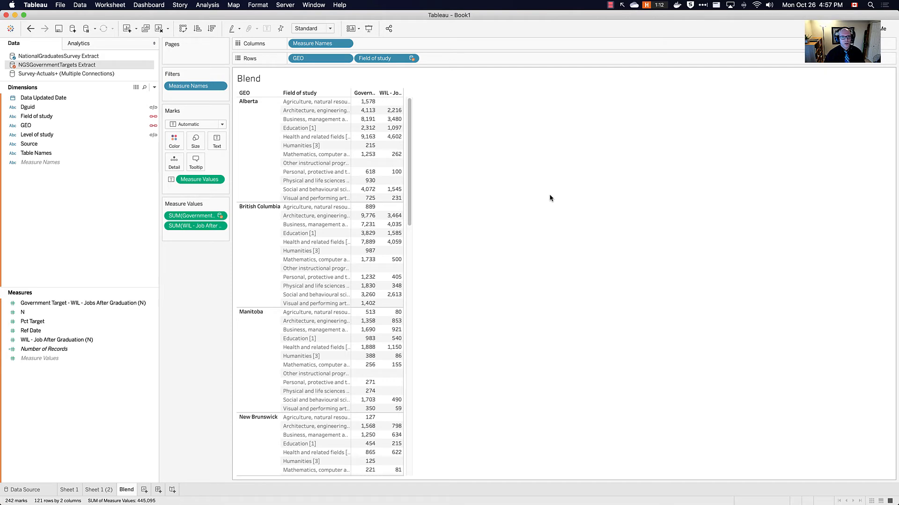
- Unlink GEO as a blending field and make the column headers taller to show the full measure names
click(153, 126)
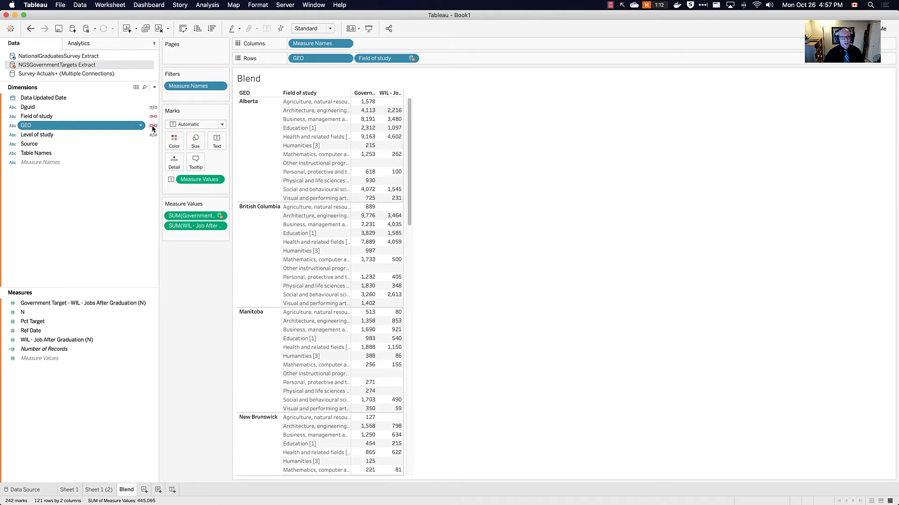
mouse_move(364, 98)
drag(363, 98, 364, 118)
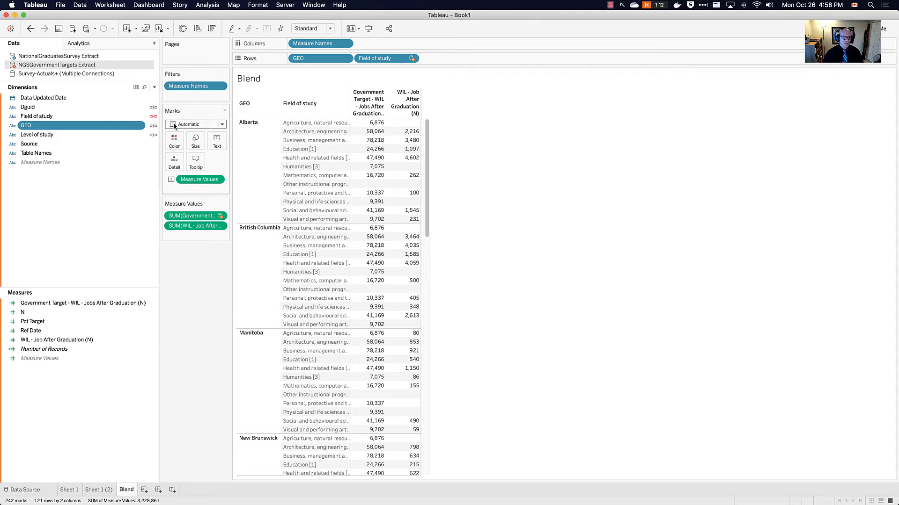
- Link the blend on GEO again and also on Level of study
click(154, 125)
click(153, 135)
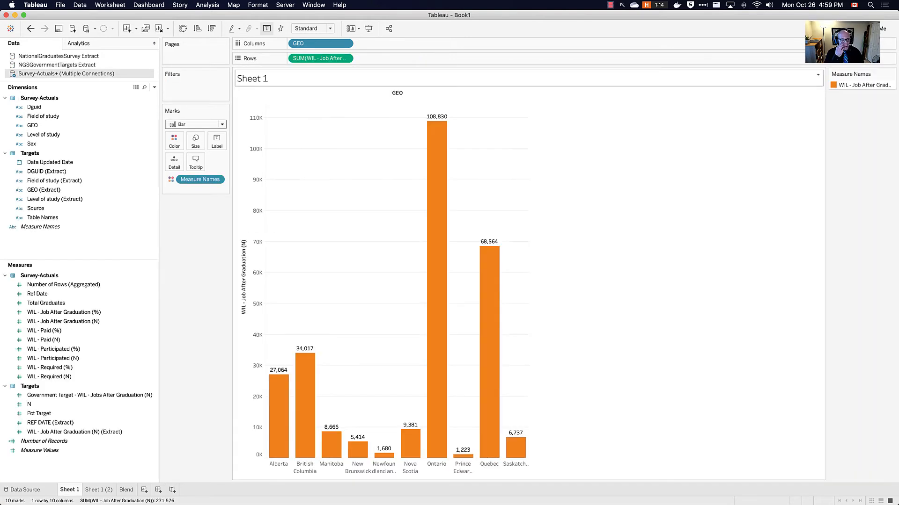
- Switch to Tableau 2020.3, connect a new workbook to NationalGraduatesSurvey.hyper and examine its relationship data model canvas
key(super+n)
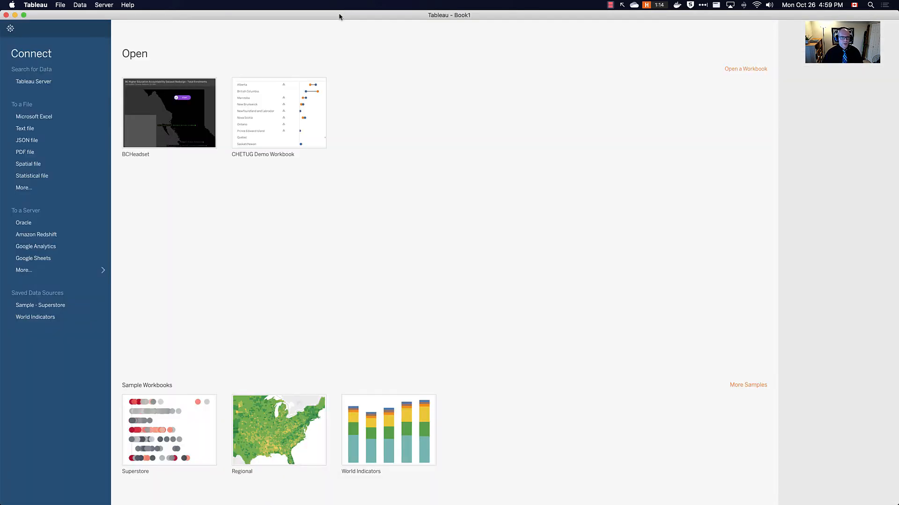
key(super+Tab)
key(super+Tab)
key(super+shift+Tab)
key(super+shift+Tab)
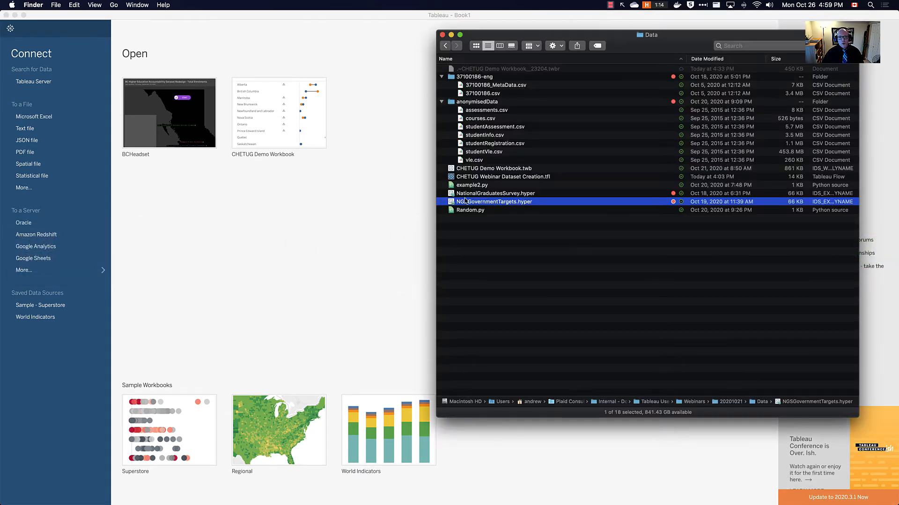
click(482, 194)
drag(482, 194, 307, 203)
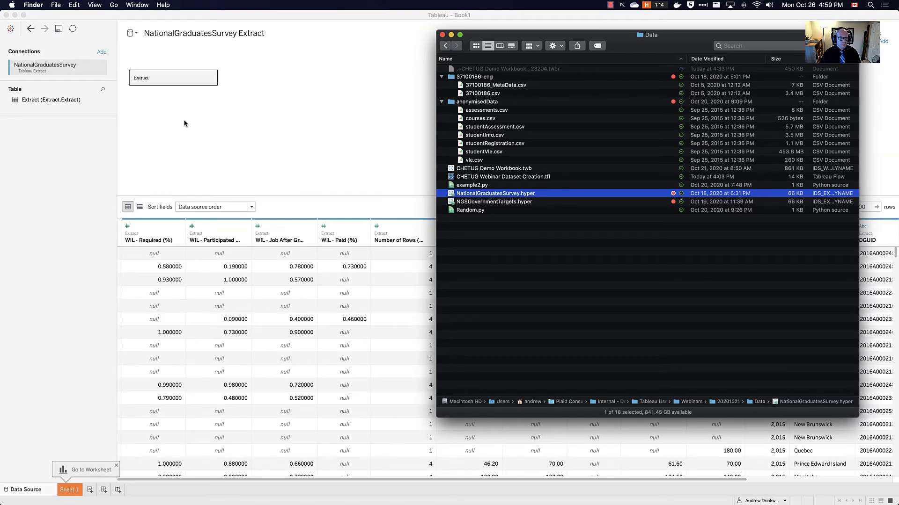
click(149, 83)
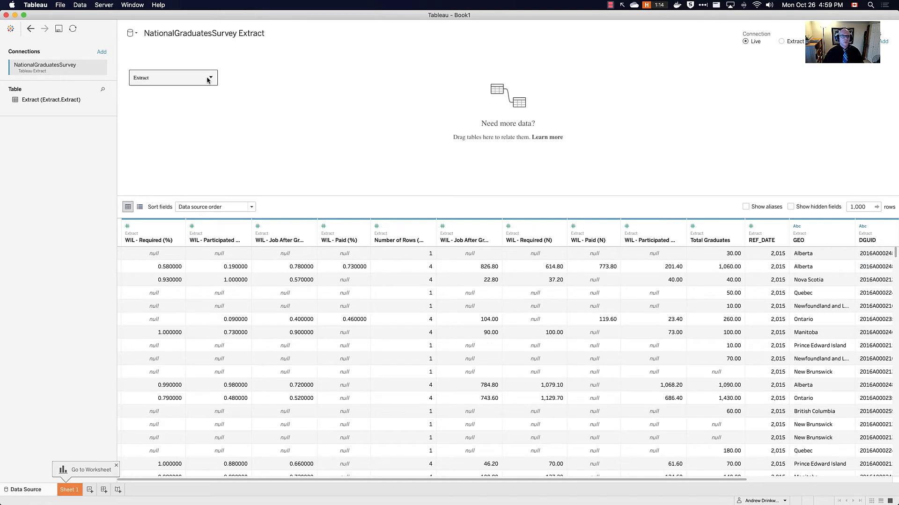
mouse_move(123, 25)
mouse_down()
mouse_move(655, 226)
mouse_move(652, 175)
mouse_up()
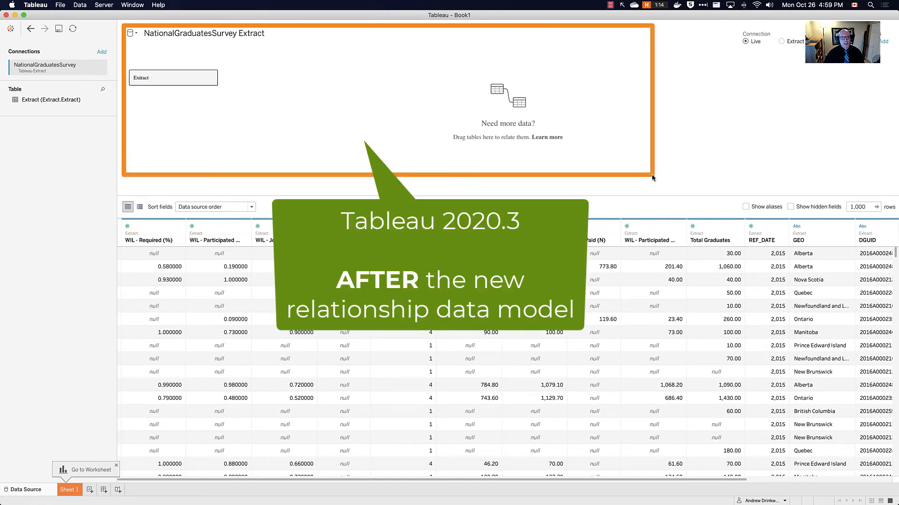
- Rename the Extract table on the data model canvas as Survey-Actuals
click(211, 77)
click(234, 94)
text(Survey-Actuals)
key(Return)
- Add NGSGovernmentTargets.hyper as a second connection and place its Extract table on the canvas related to Survey-Actuals
key(super+Tab)
drag(474, 202, 342, 157)
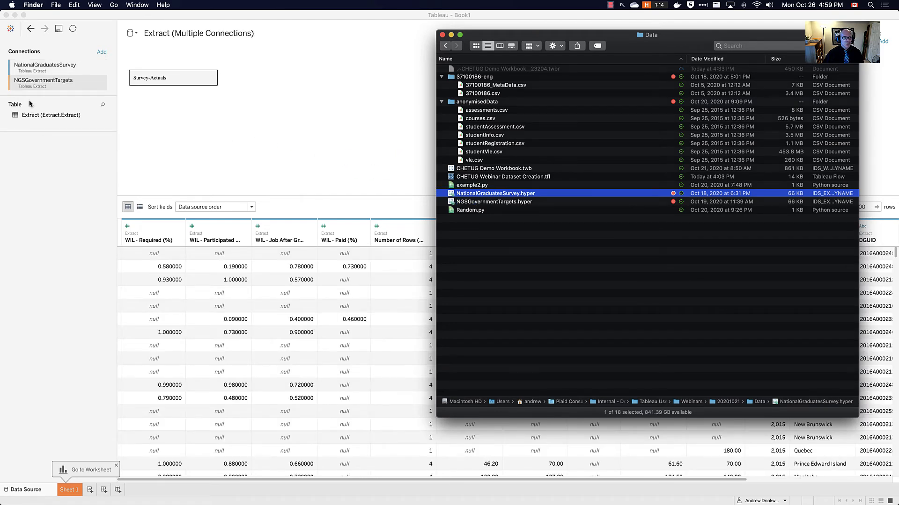
click(33, 117)
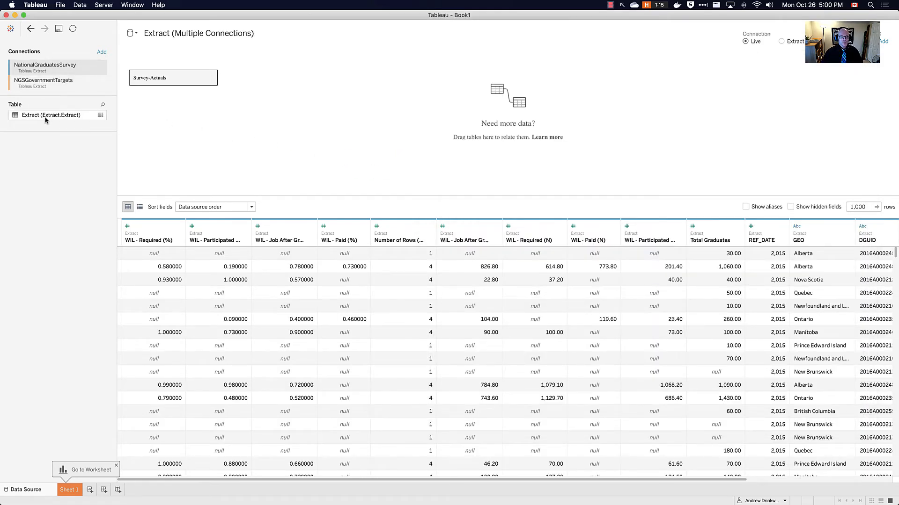
click(42, 84)
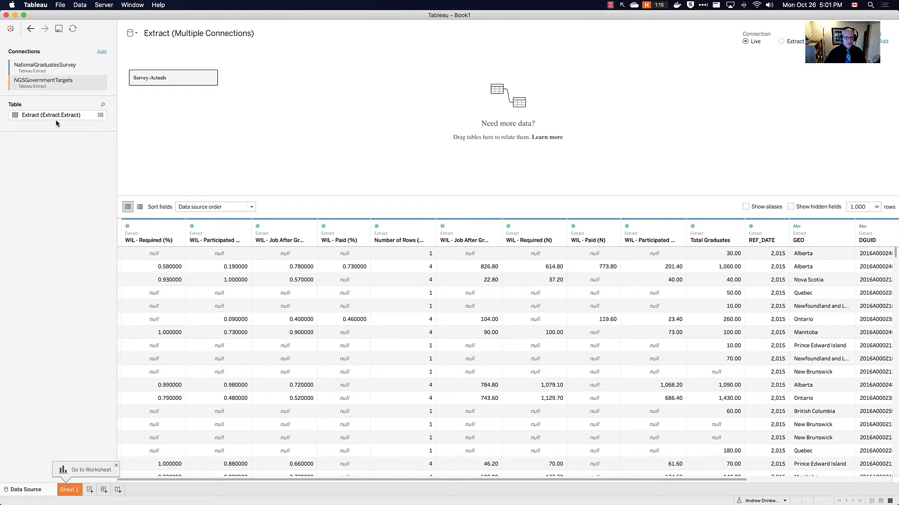
drag(55, 120, 317, 126)
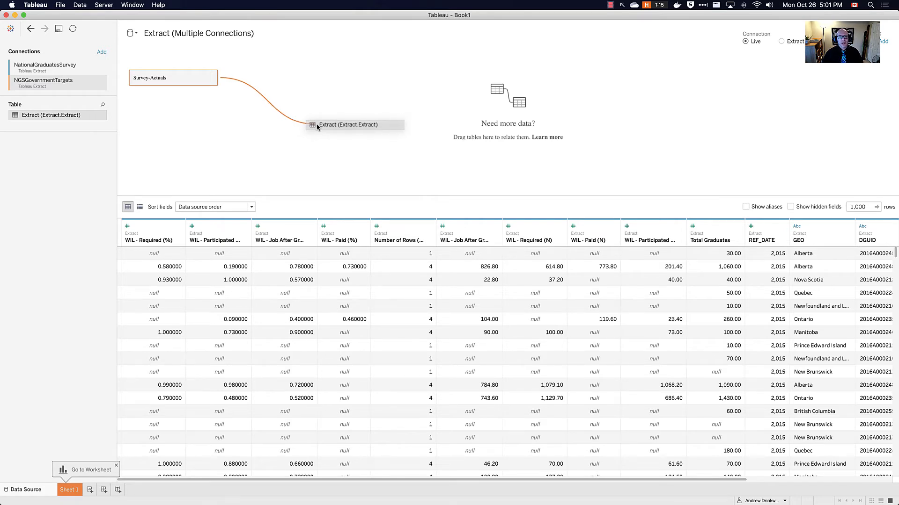
drag(317, 127, 317, 128)
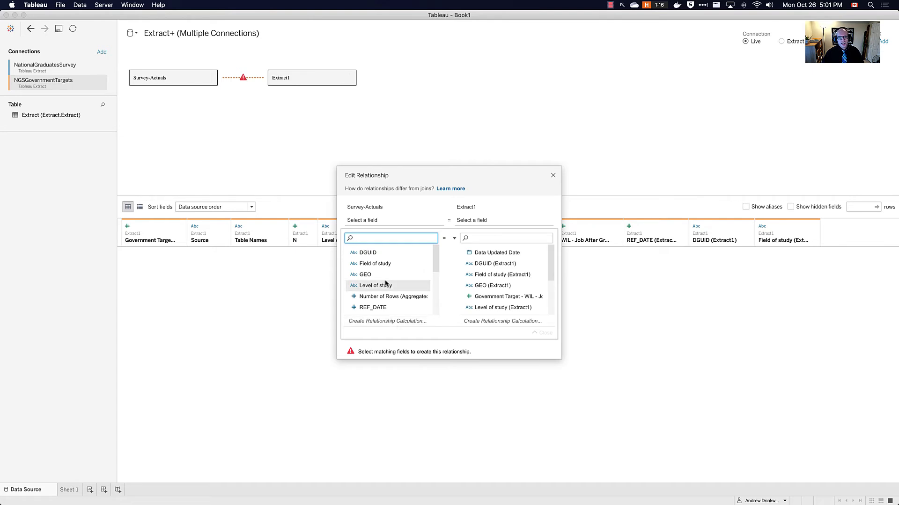
- Define the relationship between Survey-Actuals and Extract1 by matching DGUID, GEO and Field of study
click(382, 255)
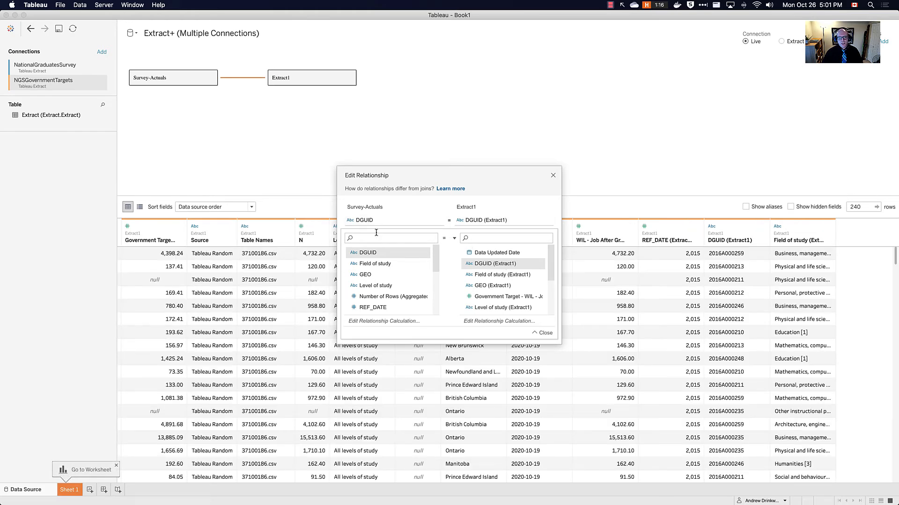
click(541, 333)
click(374, 239)
click(365, 287)
click(487, 299)
click(543, 346)
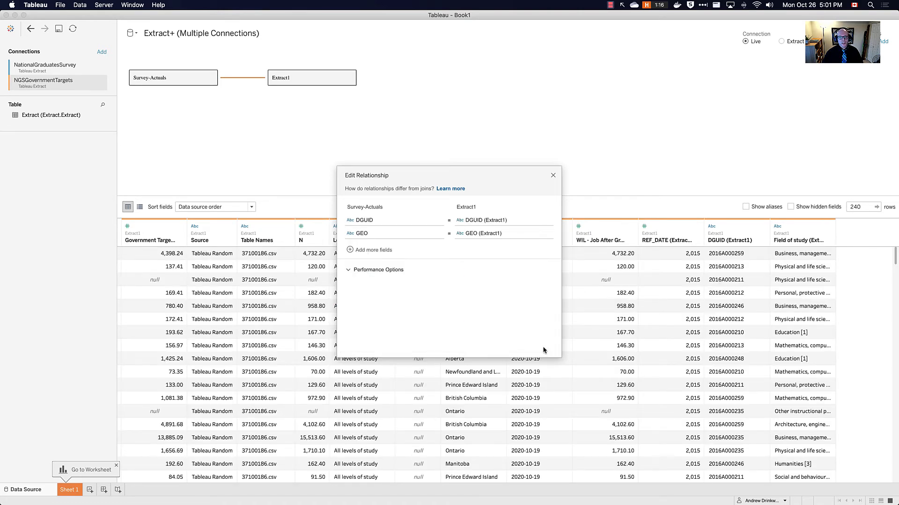
click(379, 248)
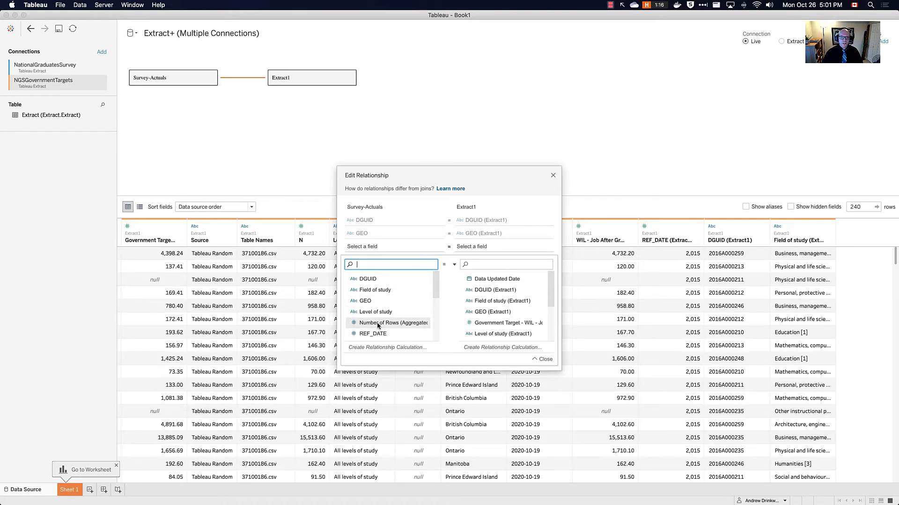
click(375, 290)
click(501, 301)
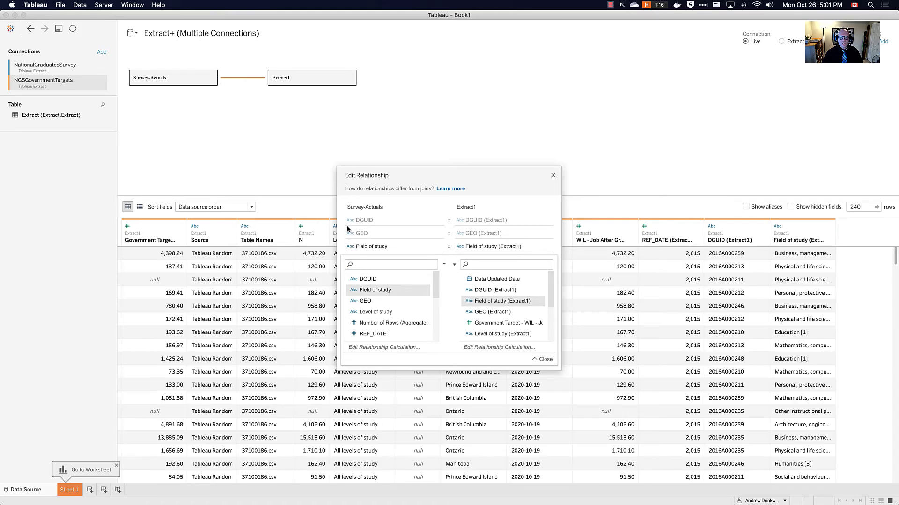
click(552, 176)
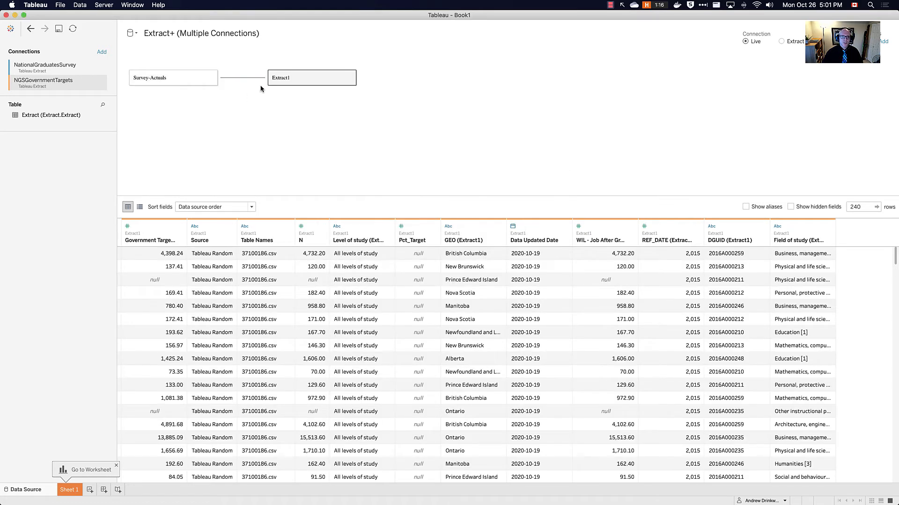
- Rename the related Extract1 table as Targets
click(349, 77)
click(358, 94)
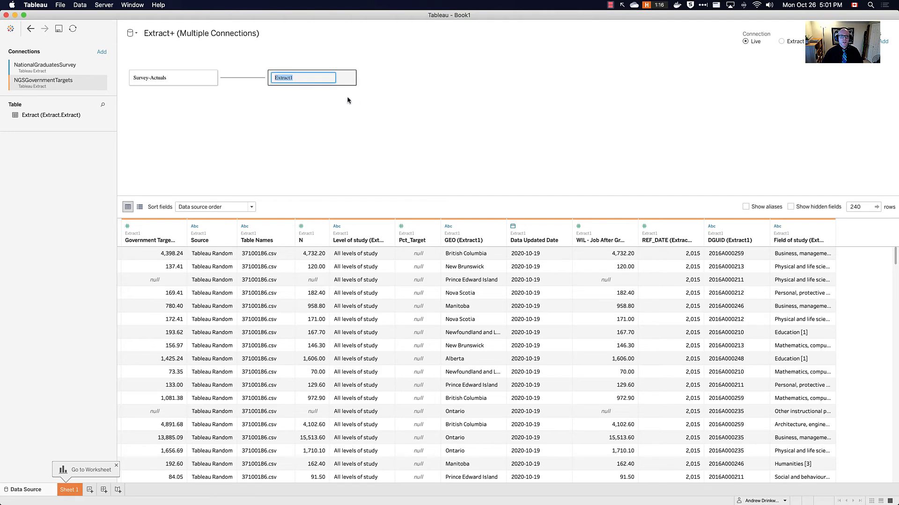
text(Targets)
key(Return)
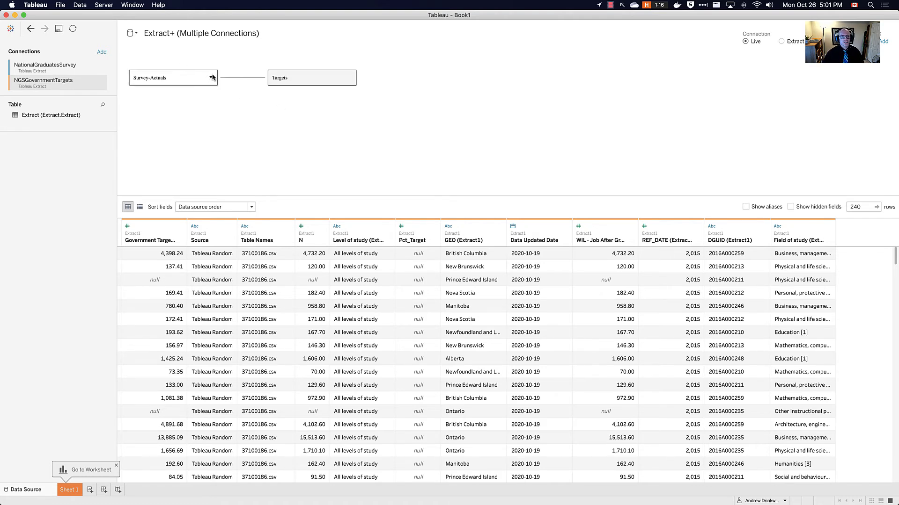
- Examine the physical layers of Survey-Actuals and Targets and review the fields that relate the two tables
click(176, 81)
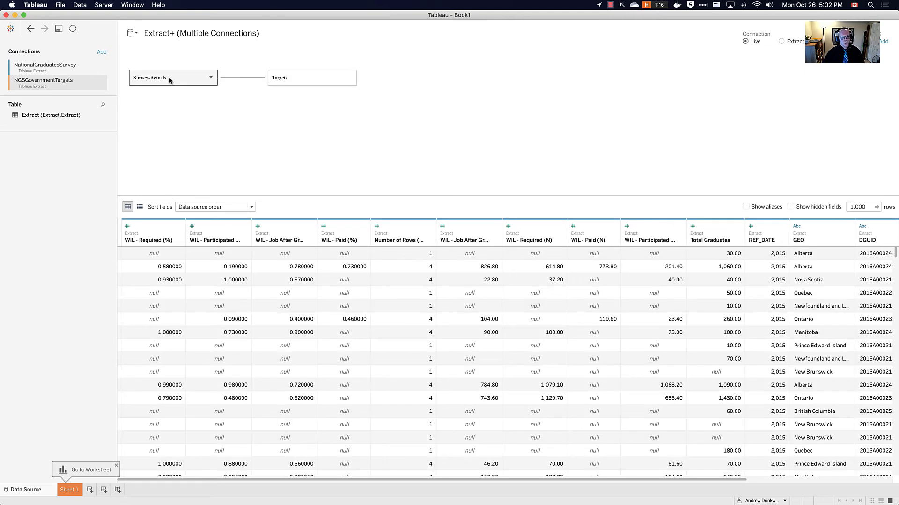
click(210, 79)
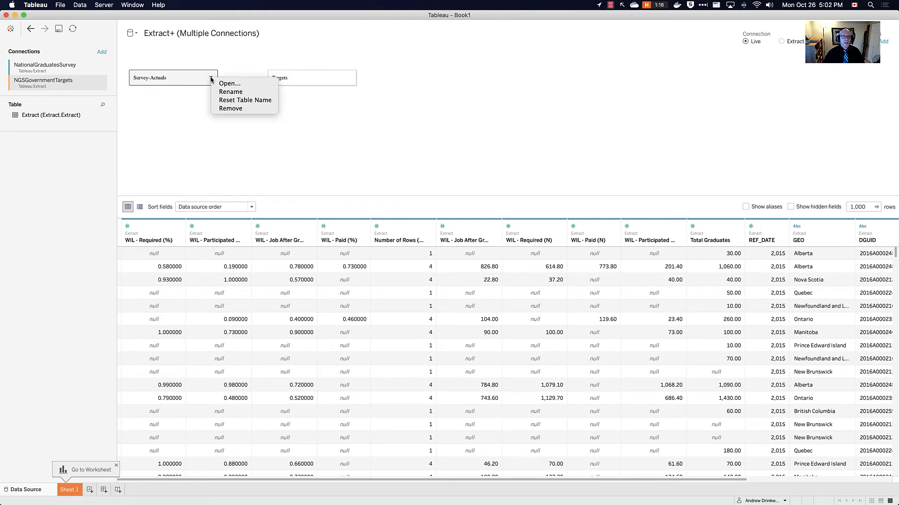
click(229, 84)
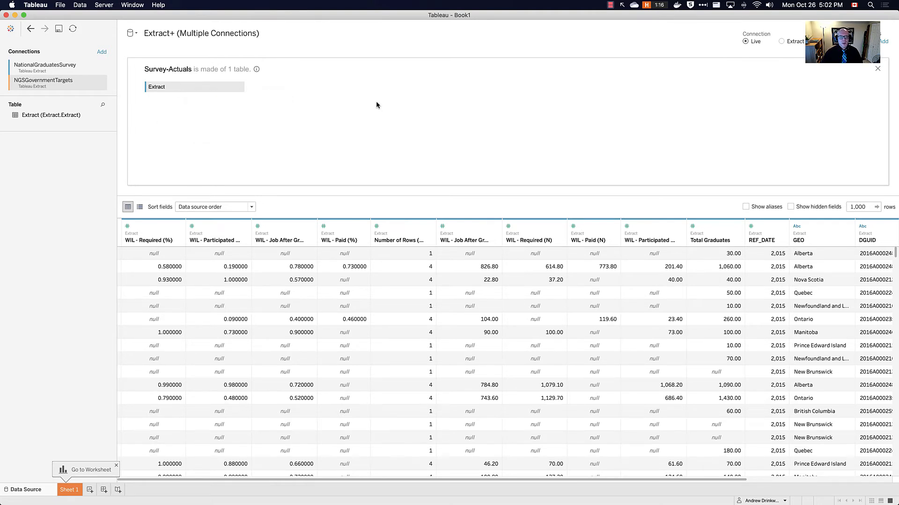
click(878, 69)
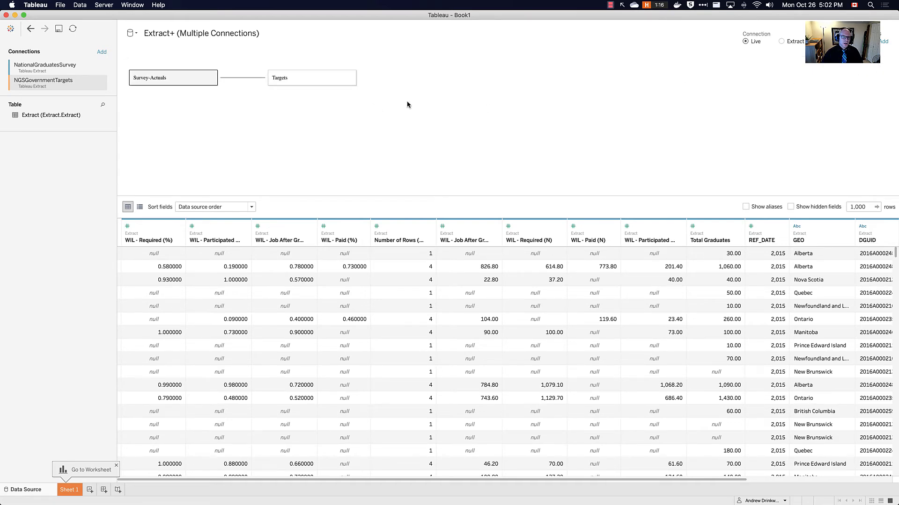
double_click(329, 78)
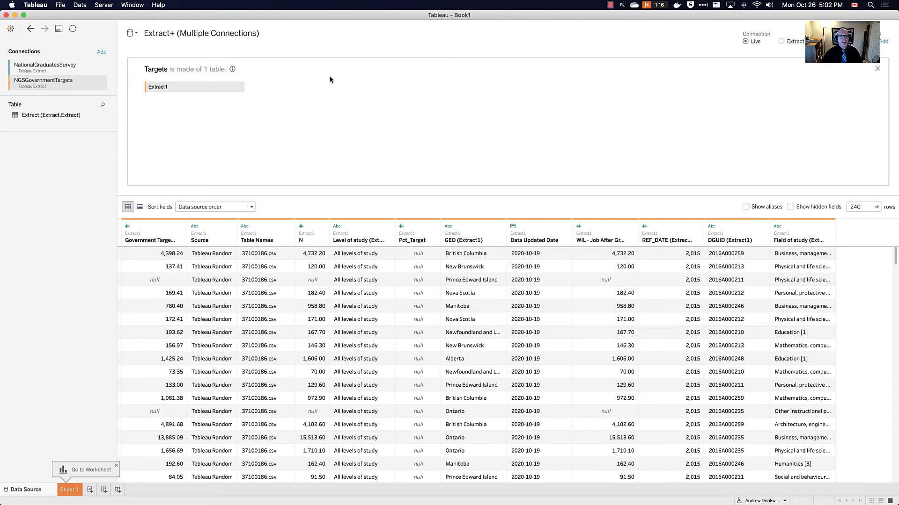
click(878, 69)
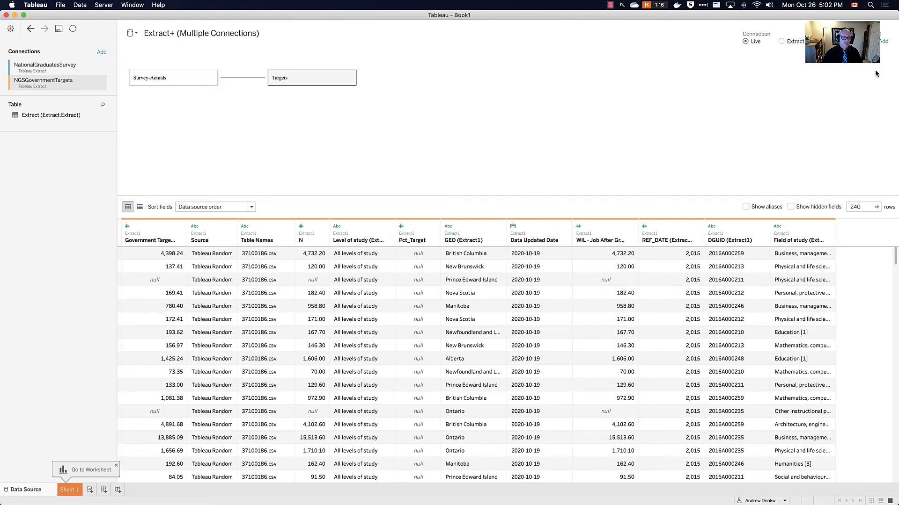
click(239, 79)
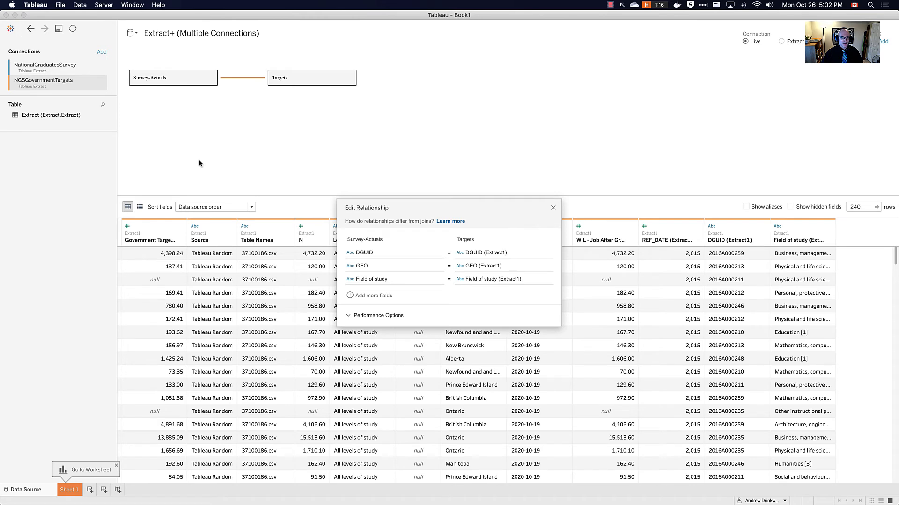
click(553, 208)
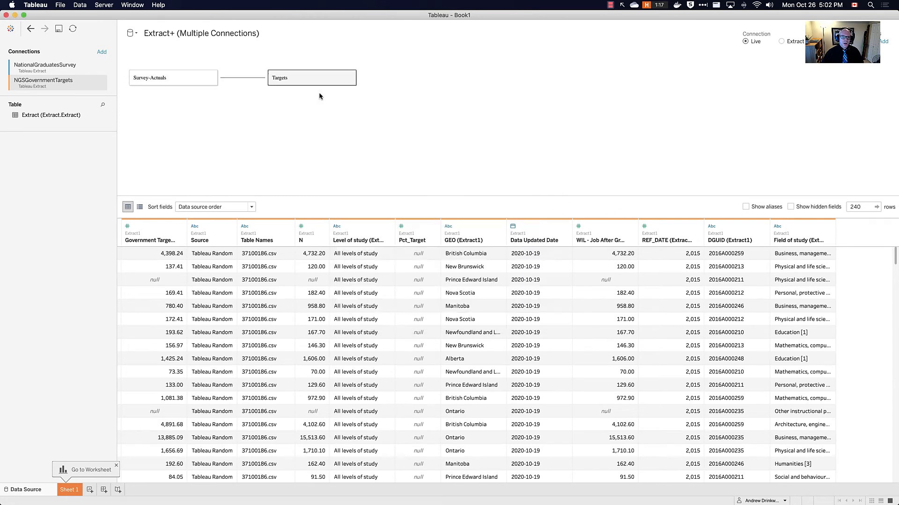
- Start a performance recording
click(159, 5)
mouse_move(171, 94)
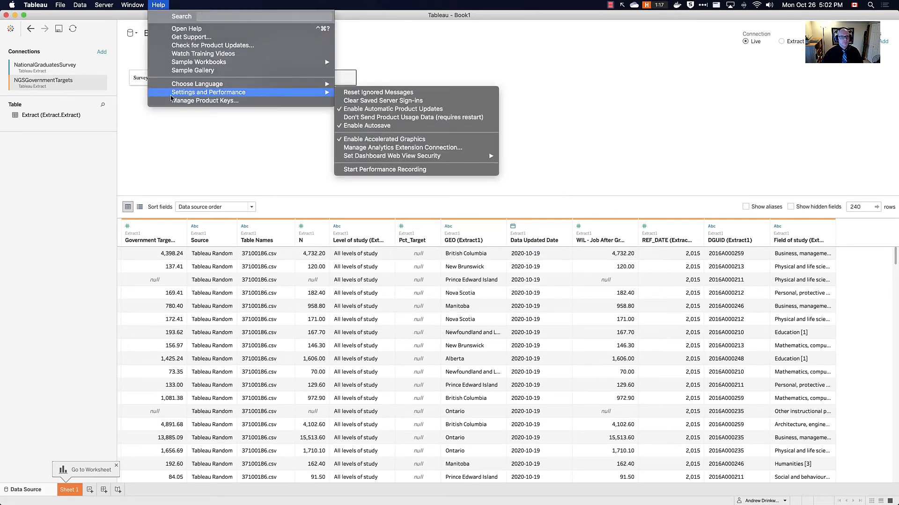
click(399, 170)
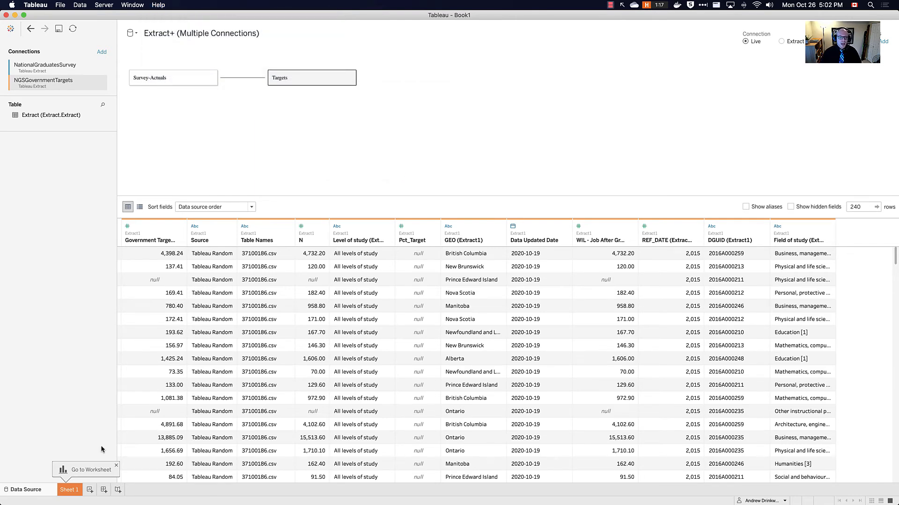
- On Sheet 1, widen the data pane and examine how dimensions and measures are grouped under Survey-Actuals and Targets
click(69, 492)
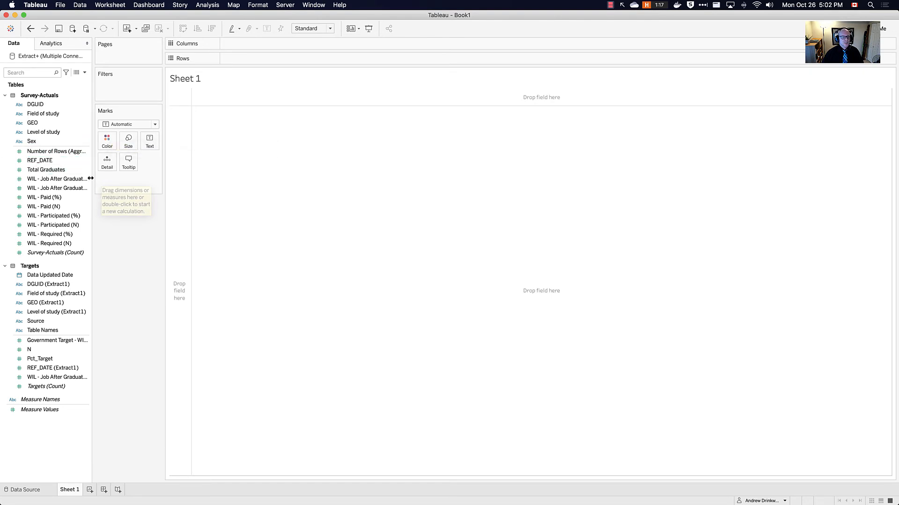
drag(92, 178, 161, 177)
click(76, 190)
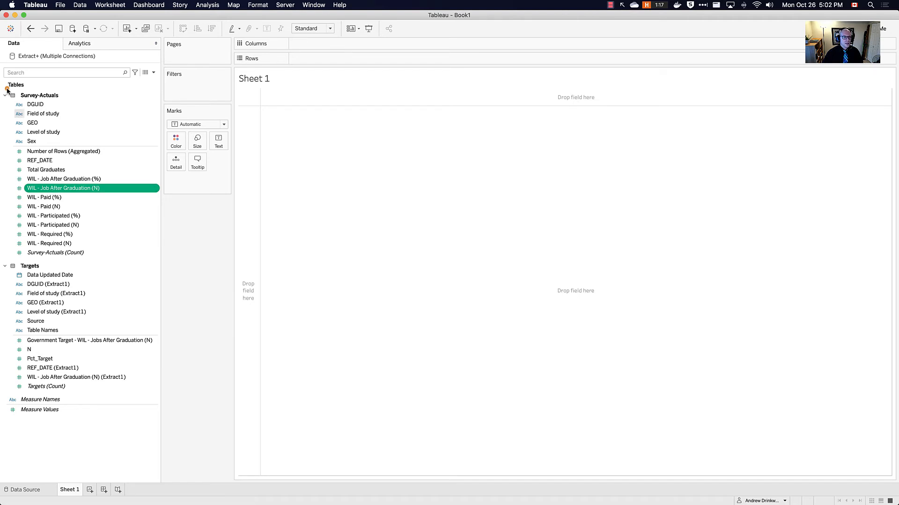
drag(6, 93, 83, 150)
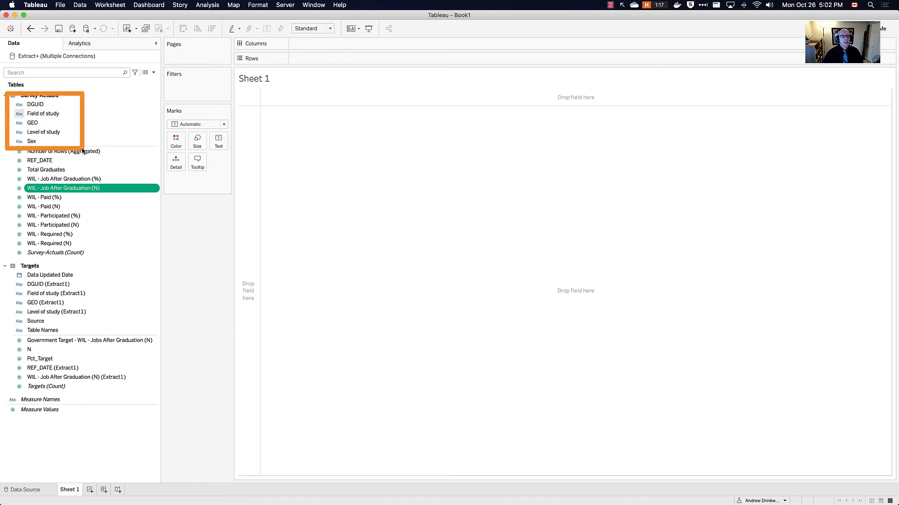
drag(6, 145, 102, 255)
key(Escape)
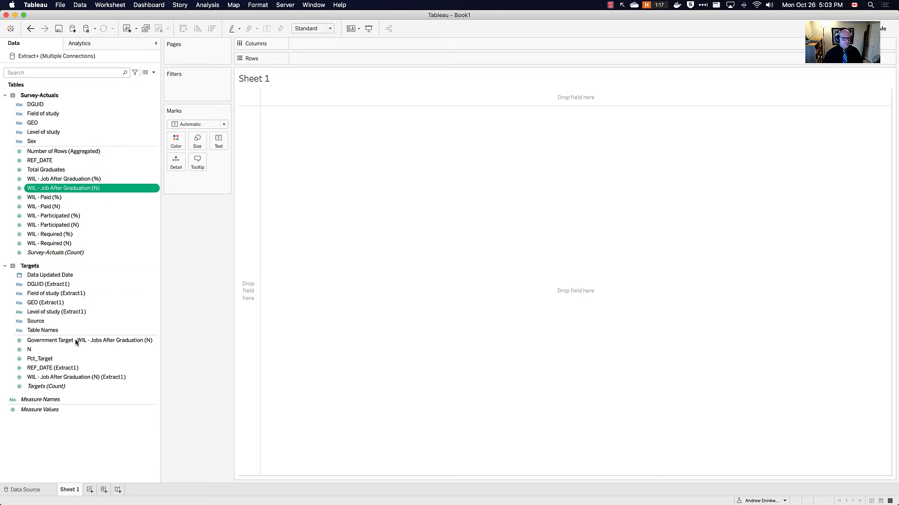
drag(2, 392, 80, 425)
- Build a labelled bar chart of WIL - Job After Graduation (N) from Survey-Actuals by GEO
double_click(51, 189)
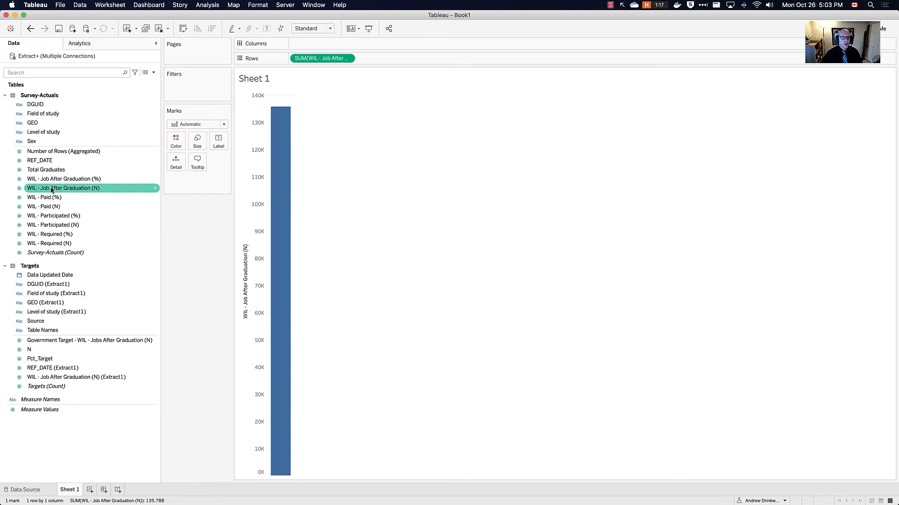
click(266, 28)
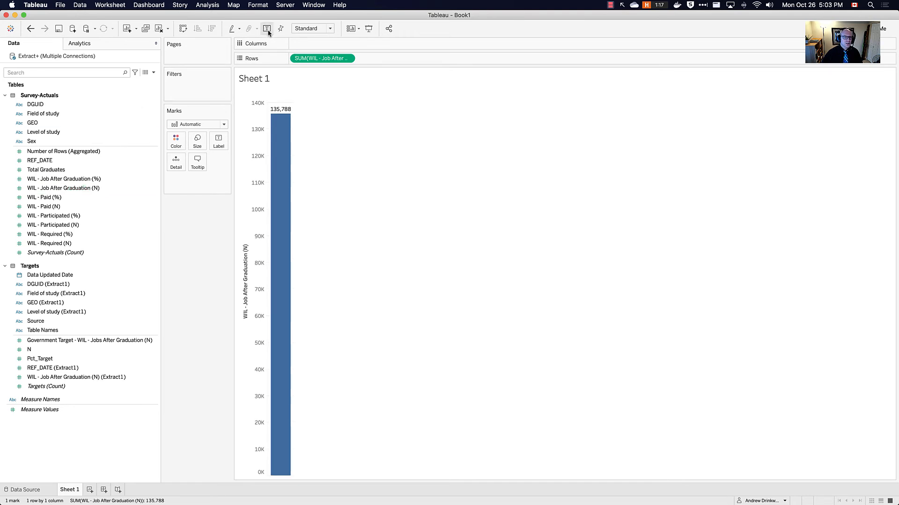
double_click(50, 123)
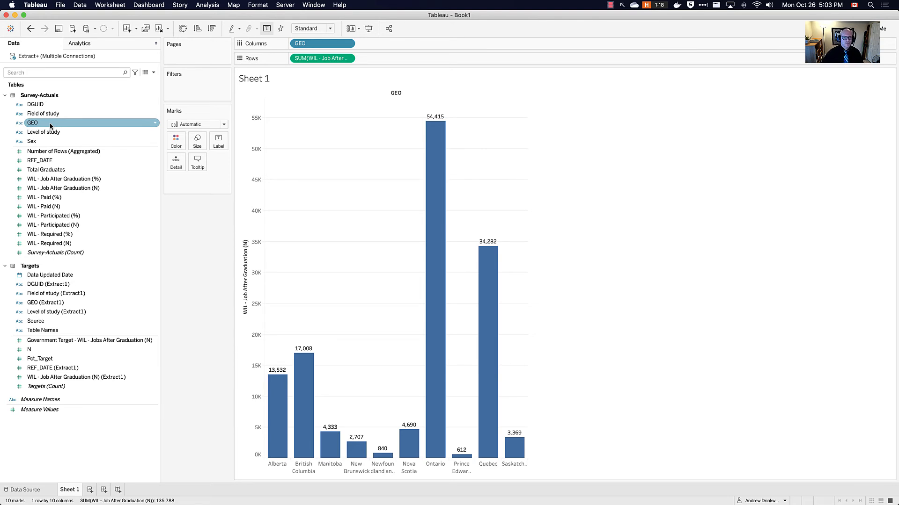
- Stop the performance recording and lower the summary's minimum event time to 0.00 seconds
click(340, 5)
mouse_move(373, 93)
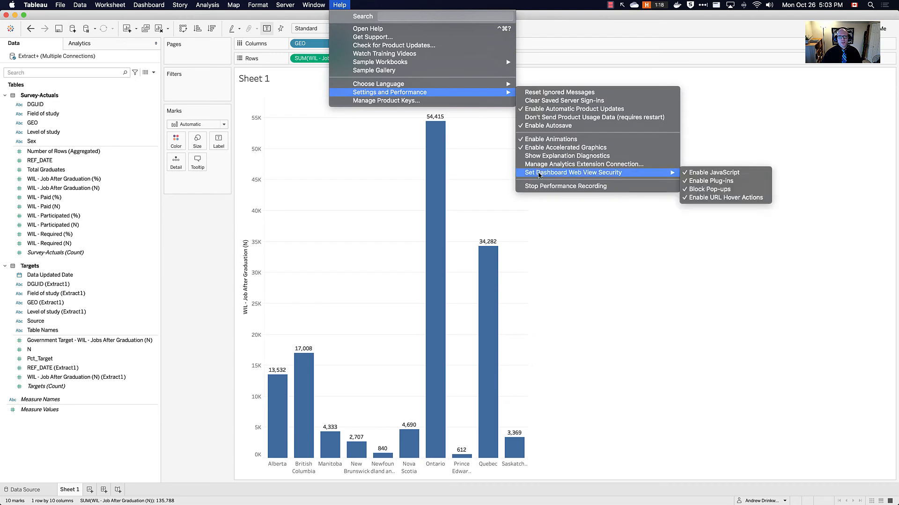
click(544, 188)
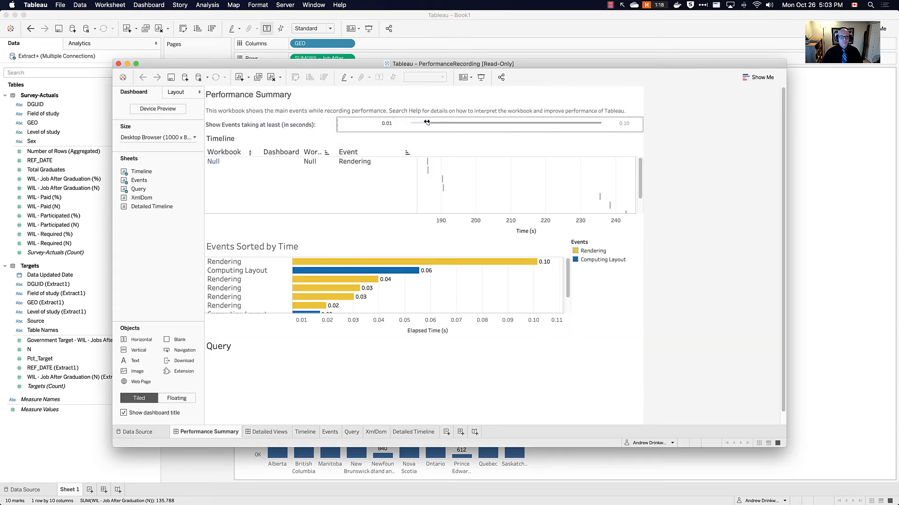
drag(427, 123, 409, 122)
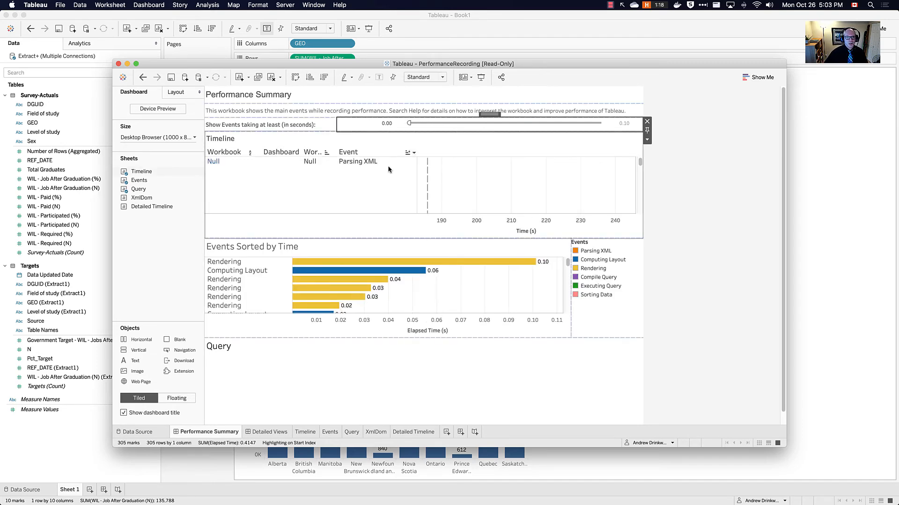
- Enlarge the performance summary window and examine the SQL behind the two Executing Query events
double_click(315, 81)
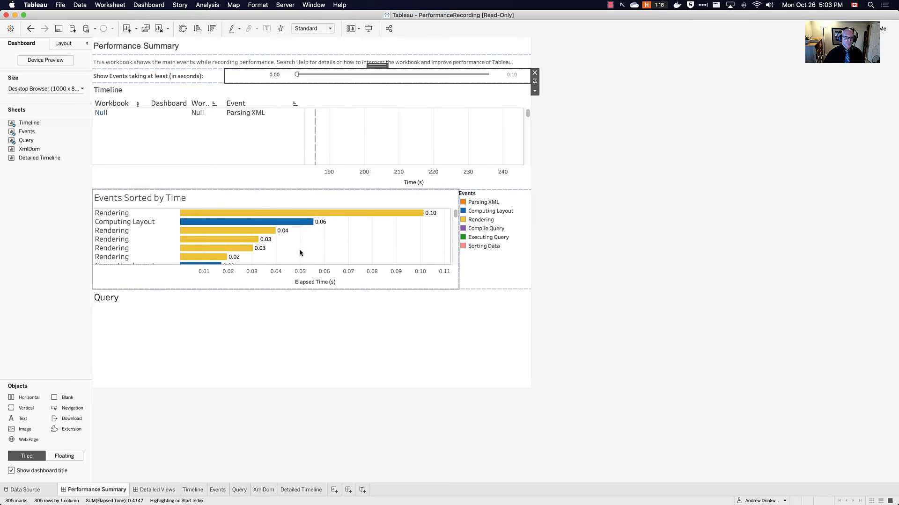
scroll(299, 250, down, 10)
scroll(299, 253, down, 2)
scroll(299, 253, up, 2)
click(189, 233)
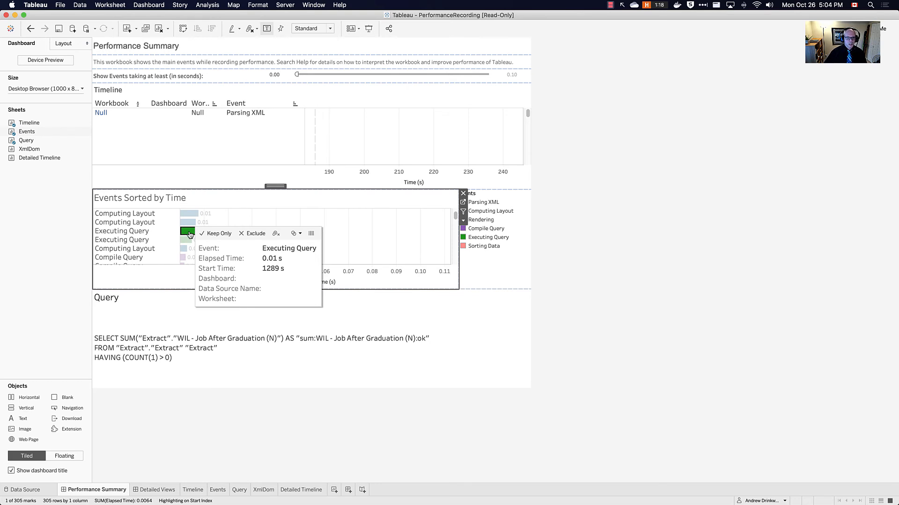
click(186, 241)
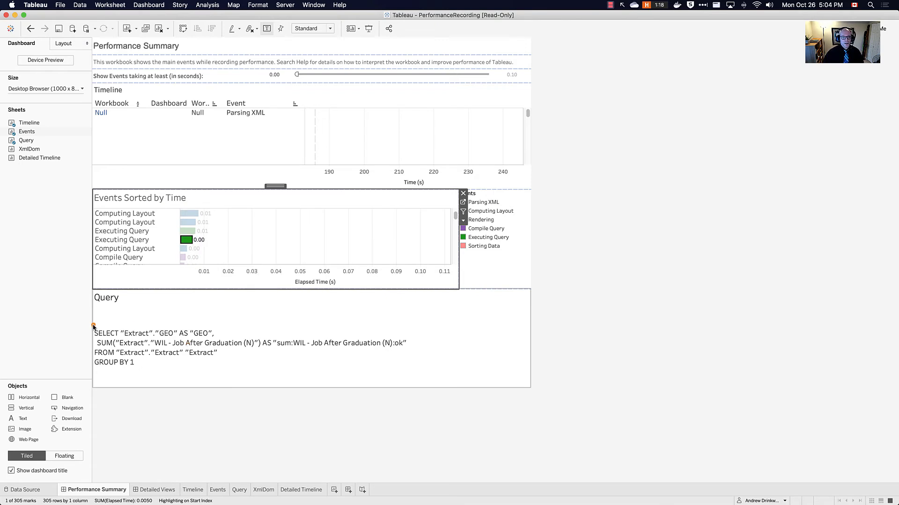
- Examine the selected GEO field, the SUM expression, and the FROM and GROUP BY clauses of the second Executing Query event's SQL
drag(87, 322, 460, 374)
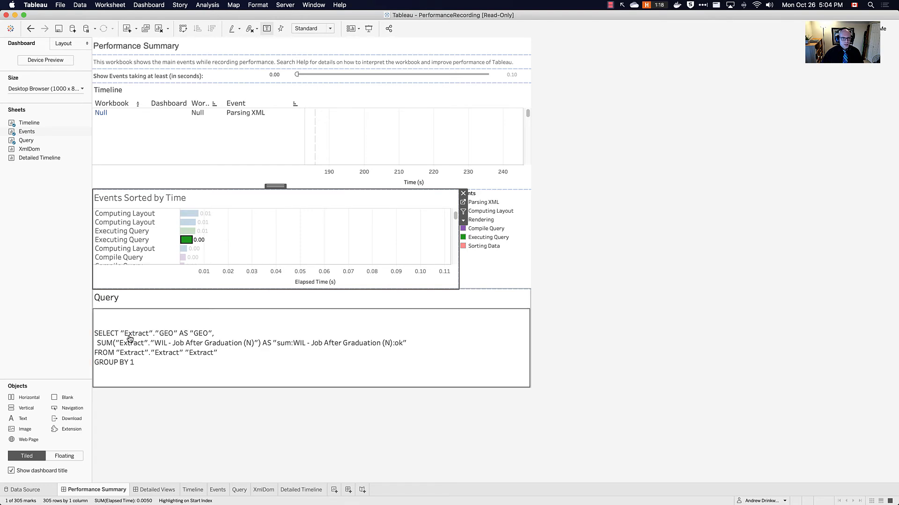
drag(120, 325, 235, 340)
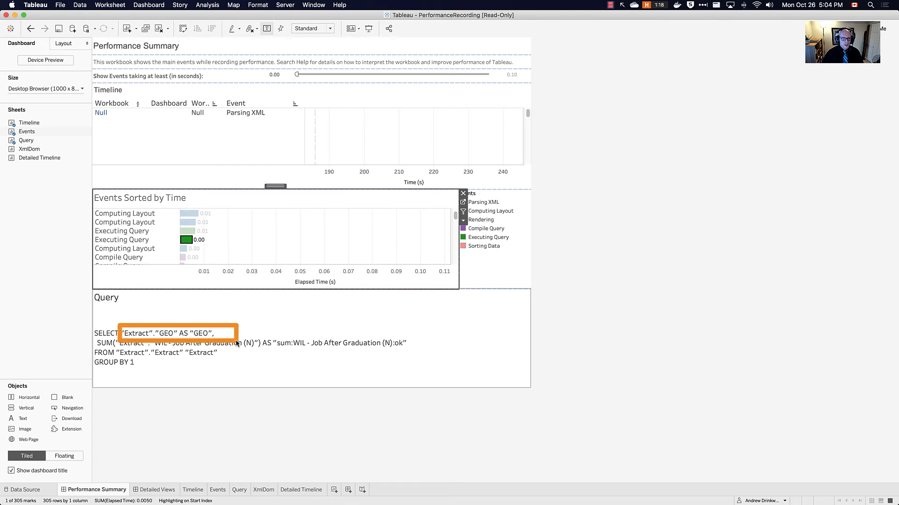
drag(91, 335, 427, 353)
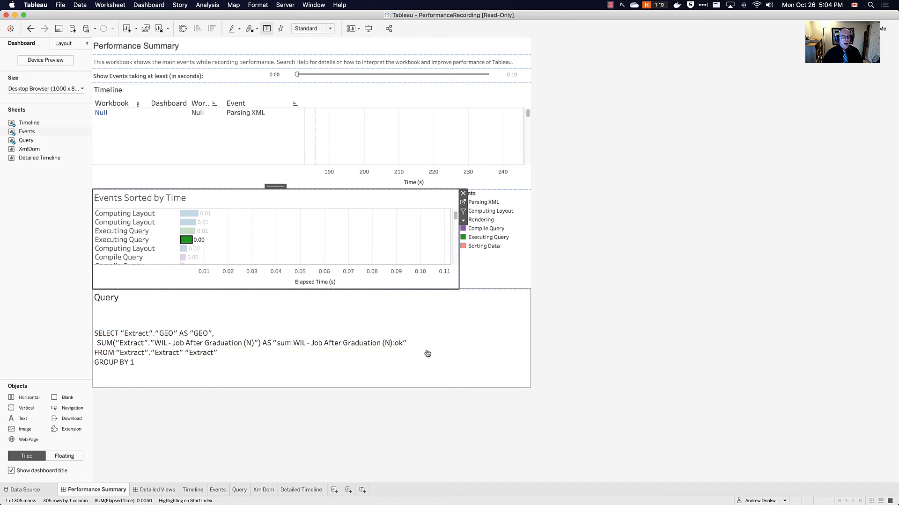
drag(91, 347, 252, 362)
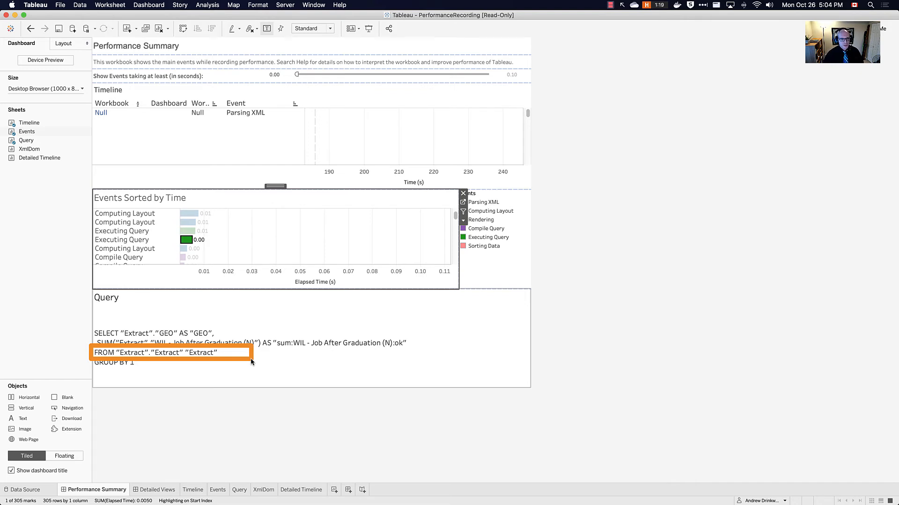
drag(157, 374, 87, 358)
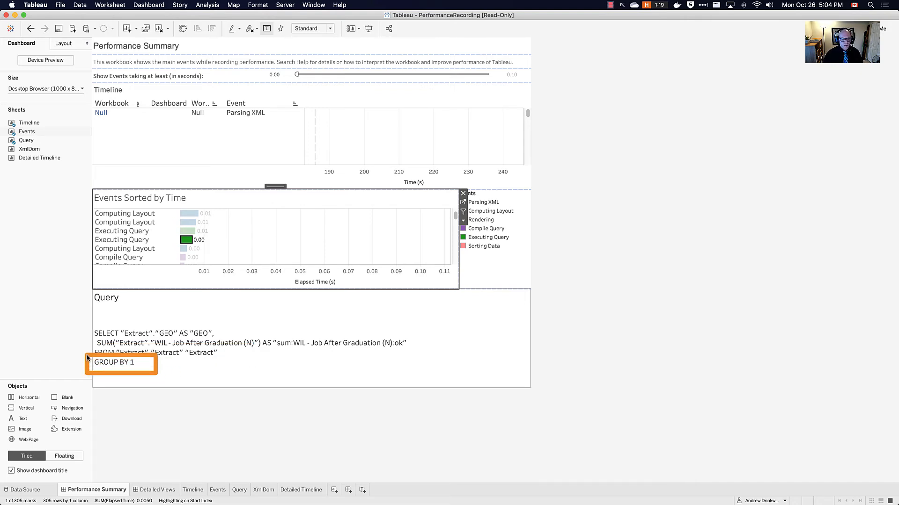
click(96, 360)
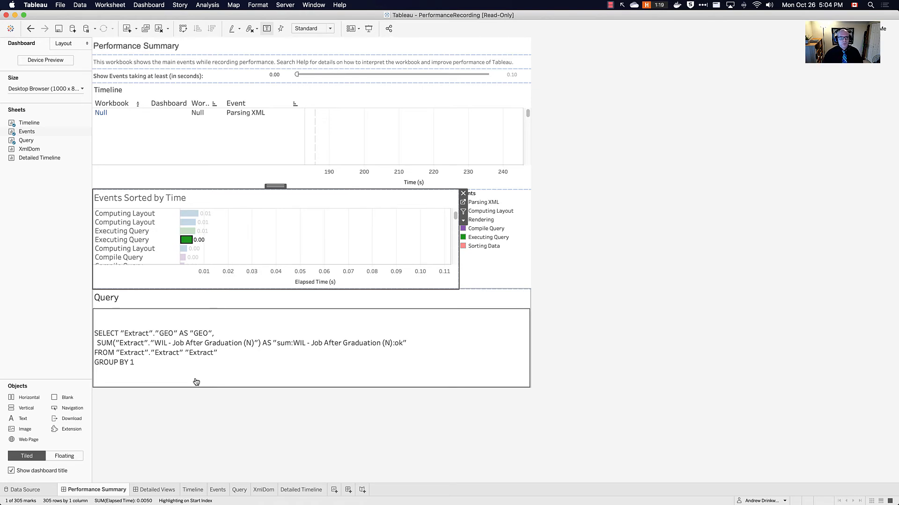
- Switch to the join workbook's performance summary and compare its INNER JOIN between Survey-Actuals and Targets with the relationship query
key(super+Tab)
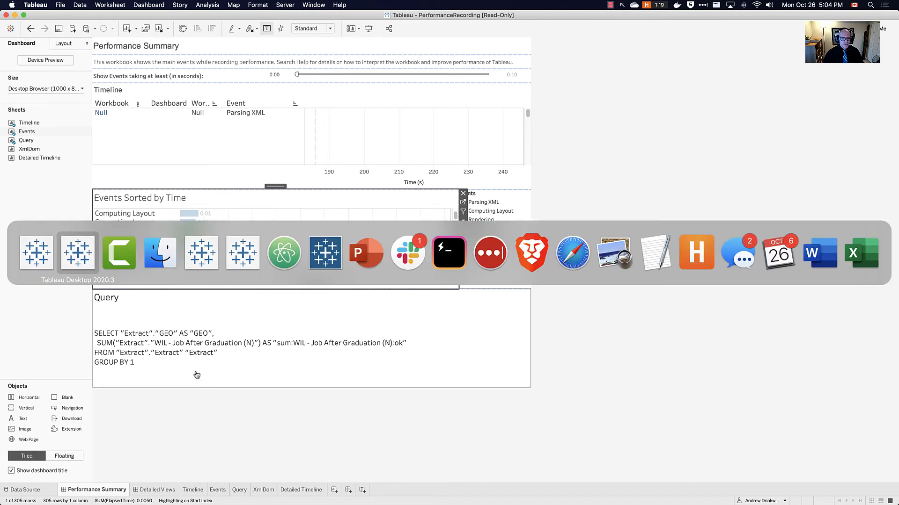
key(super+Tab)
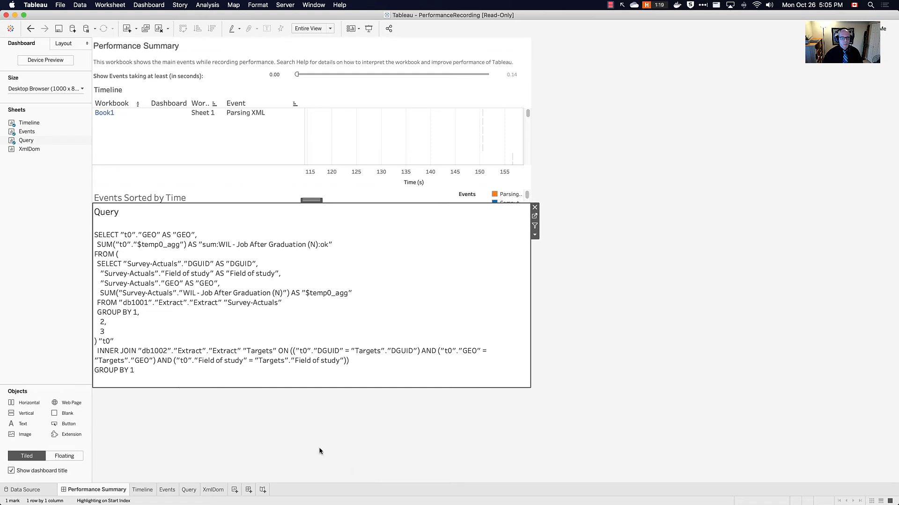
drag(89, 345, 506, 373)
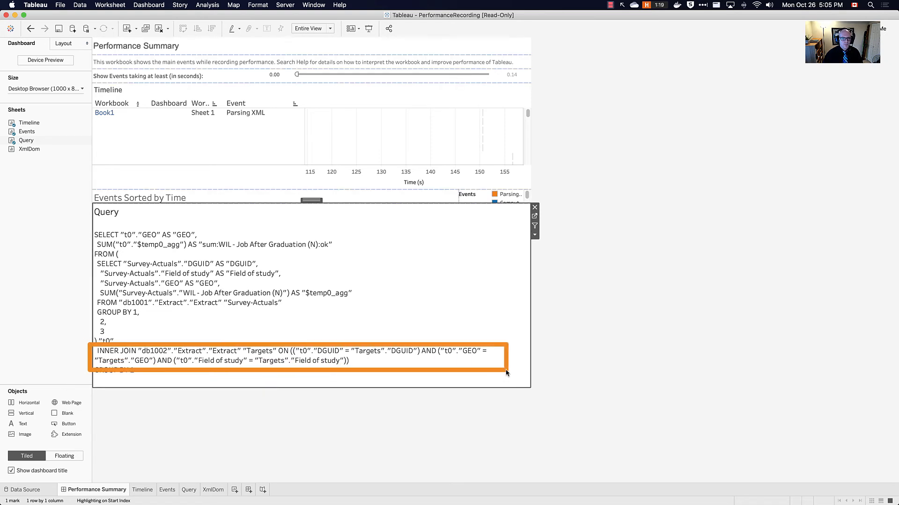
key(super+Tab)
key(super+Tab)
key(Escape)
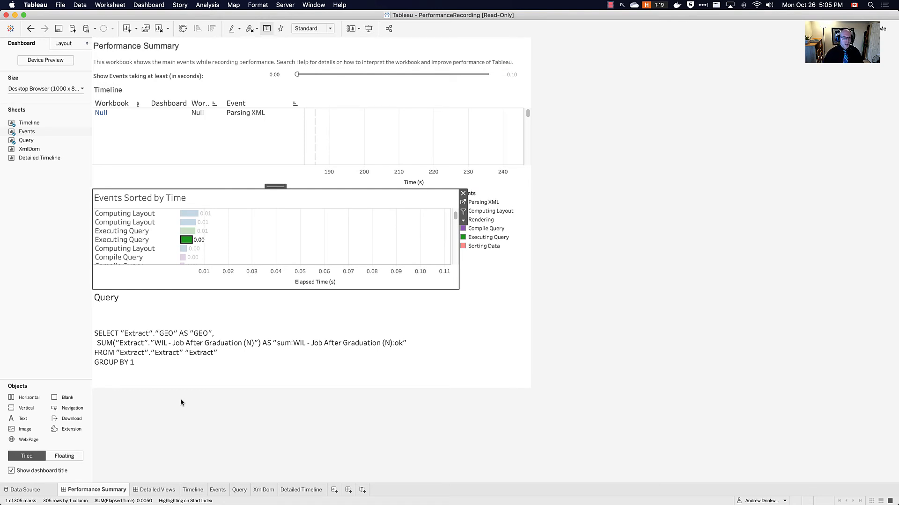
- Switch back to the Book1 workbook in Tableau 2020.3 and add a new worksheet named DNA Chart
key(super+Tab)
key(super+Tab)
key(super+Tab)
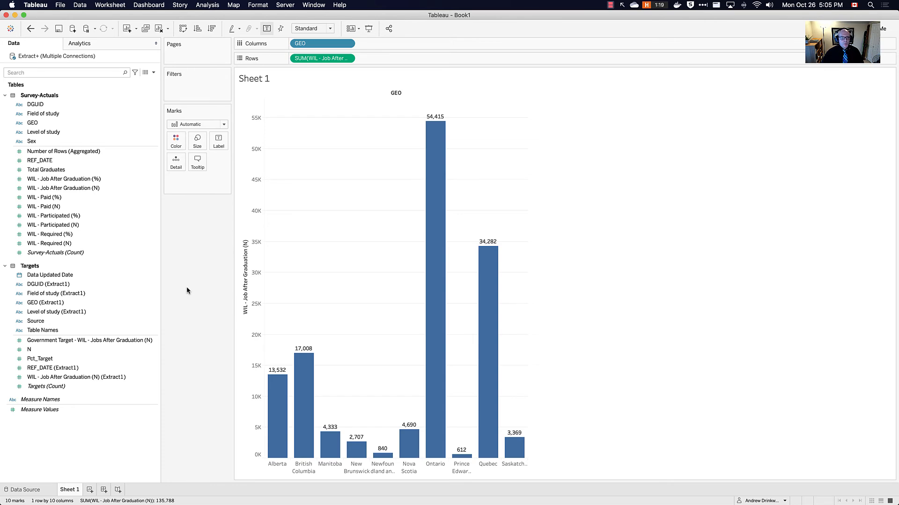
click(90, 490)
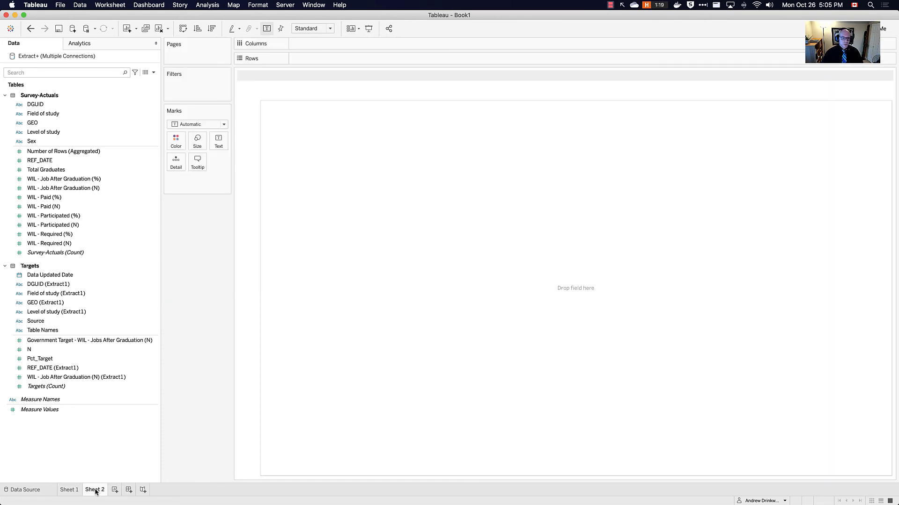
double_click(95, 490)
text(DNA Chart)
key(Return)
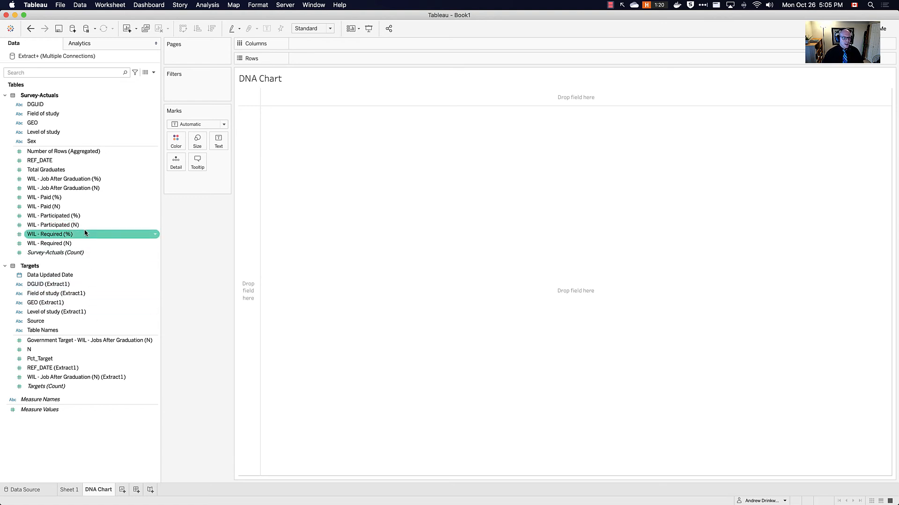
click(79, 189)
double_click(54, 189)
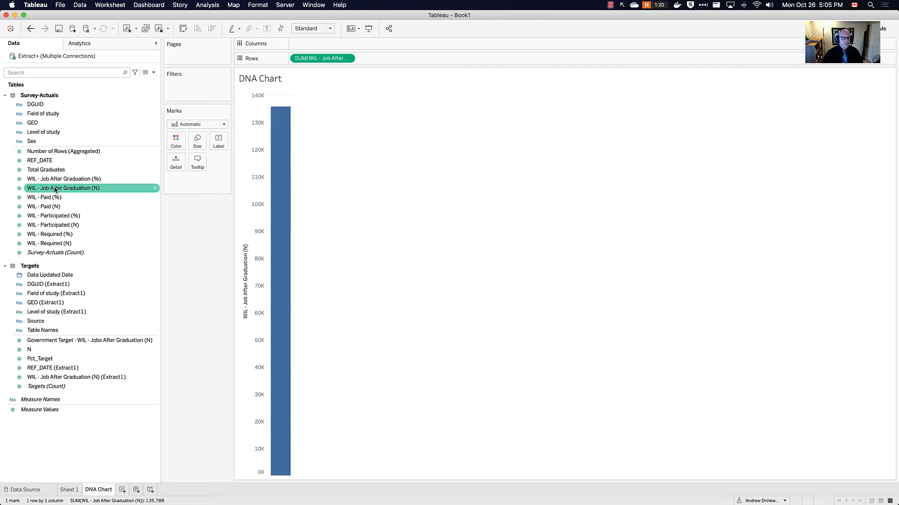
double_click(73, 340)
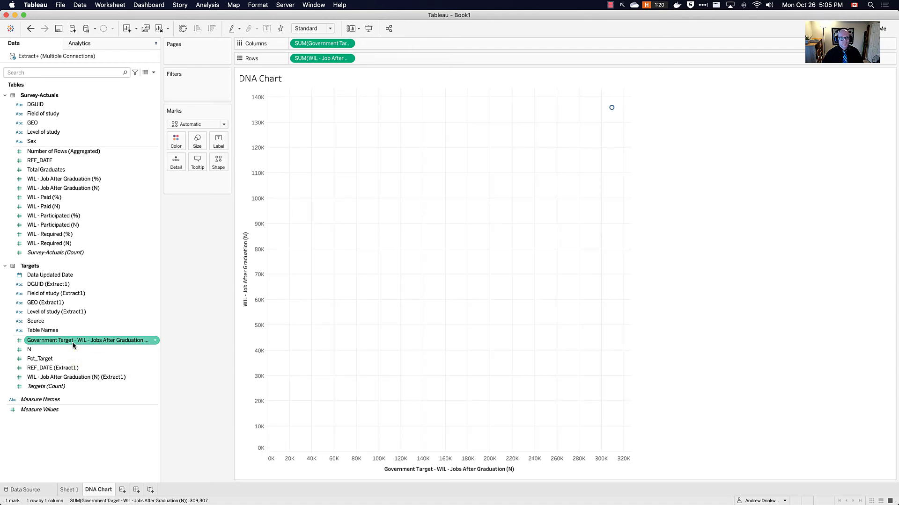
click(160, 31)
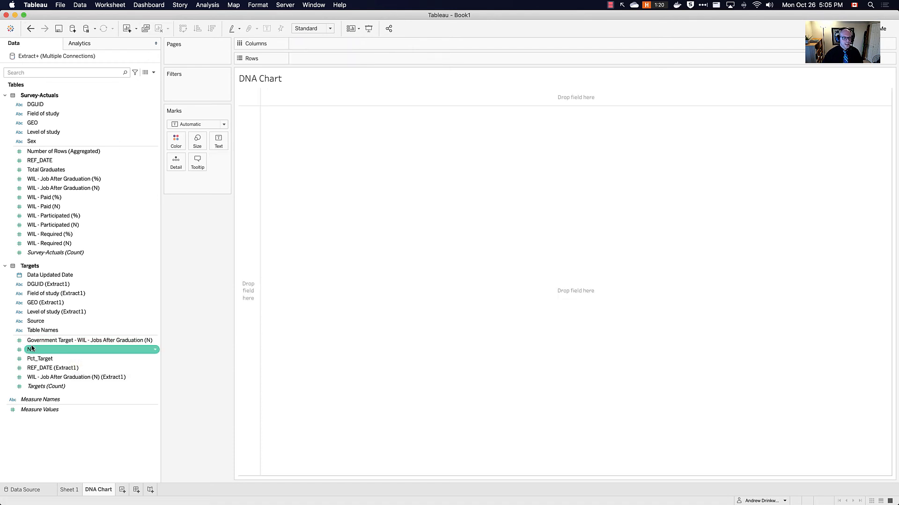
- Plot Measure Values by Measure Names, filtered to Government Target - WIL - Jobs After Graduation (N) and WIL - Job After Graduation (N)
double_click(35, 411)
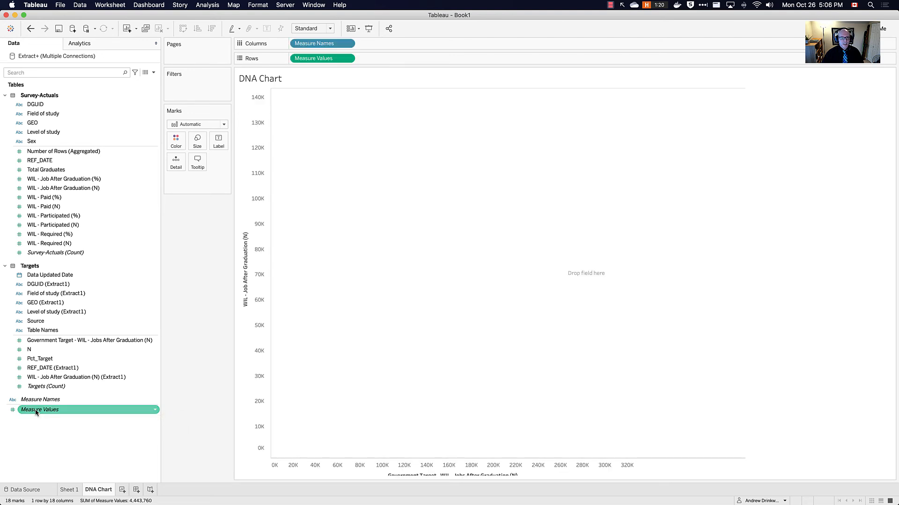
drag(232, 291, 294, 286)
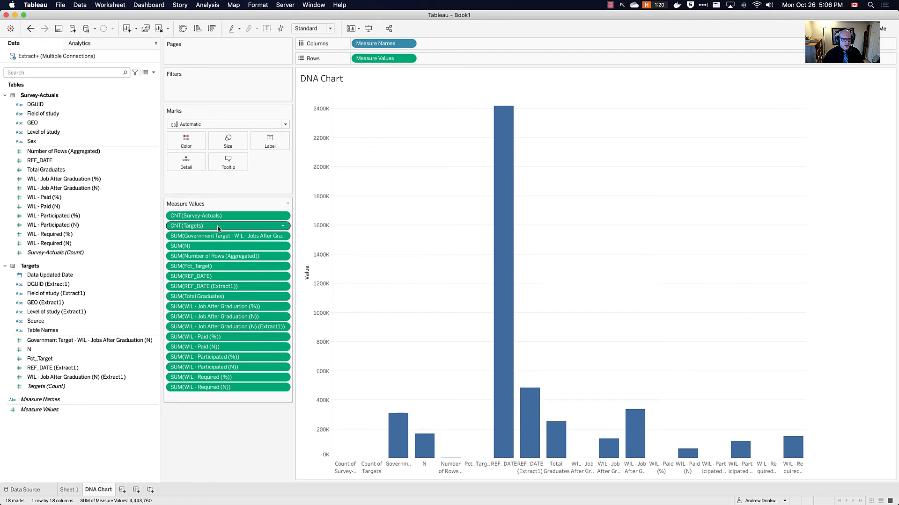
click(49, 386)
drag(41, 400, 226, 86)
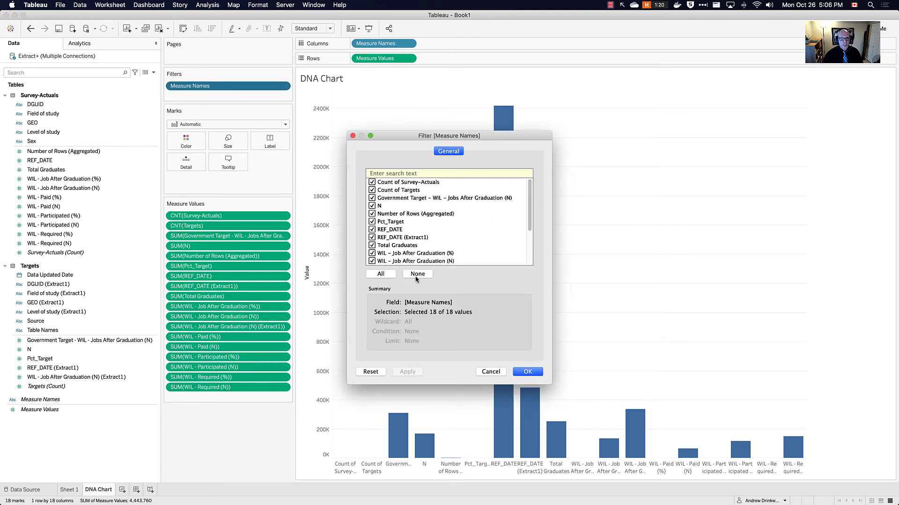
click(417, 274)
click(372, 261)
click(372, 198)
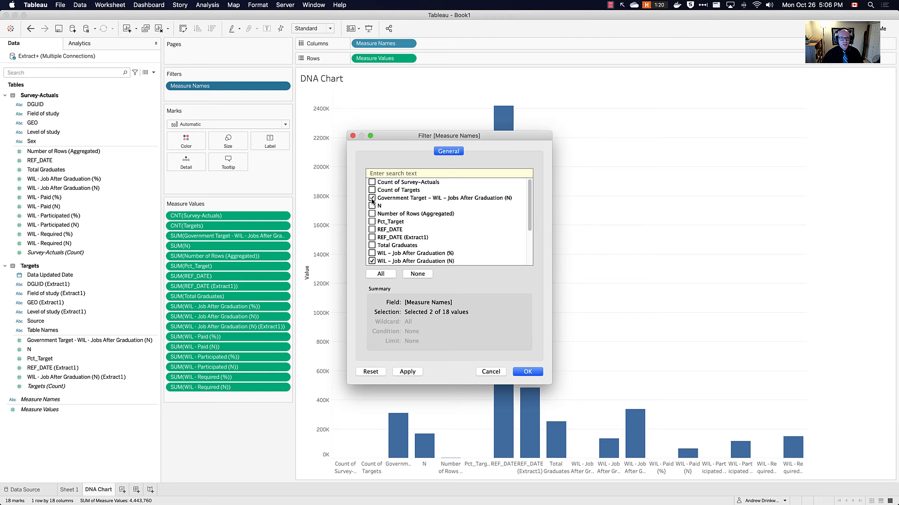
click(528, 371)
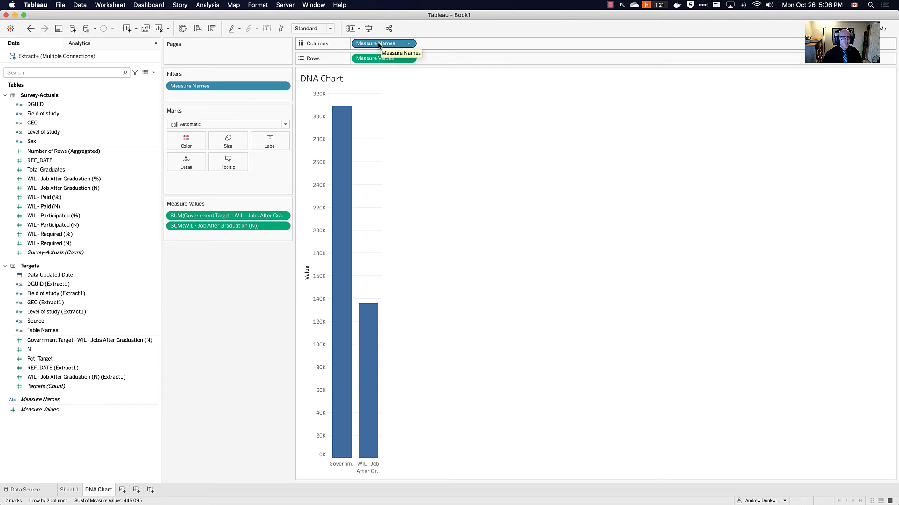
- Colour the marks by Measure Names, split them by GEO (Extract1) from Targets, show them as circles, and swap rows and columns
drag(379, 43, 188, 141)
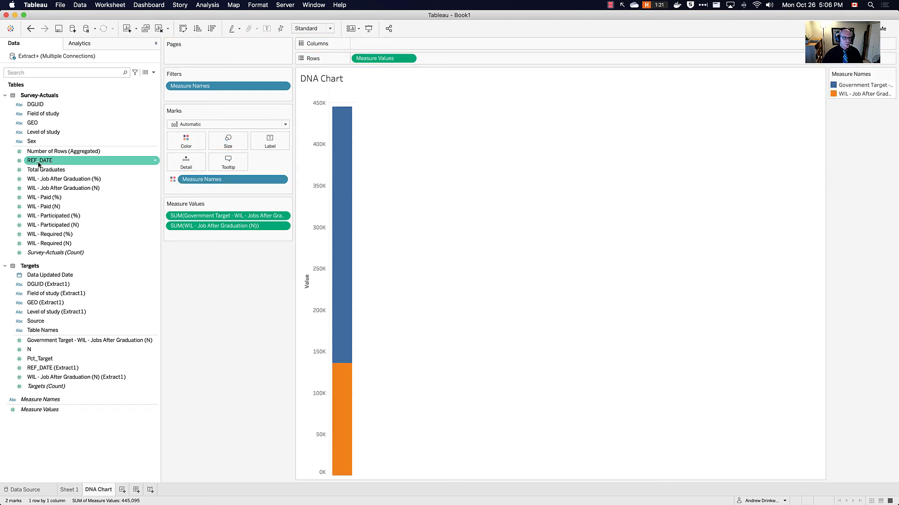
double_click(32, 305)
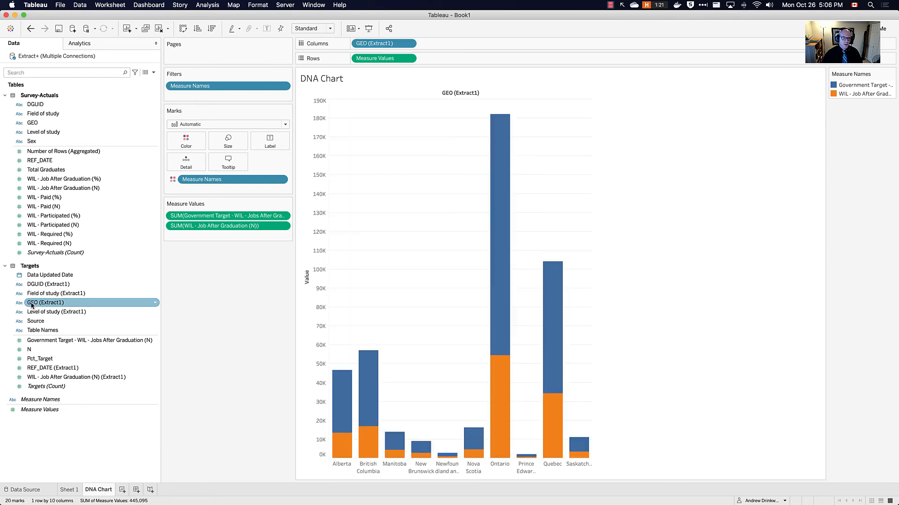
click(181, 125)
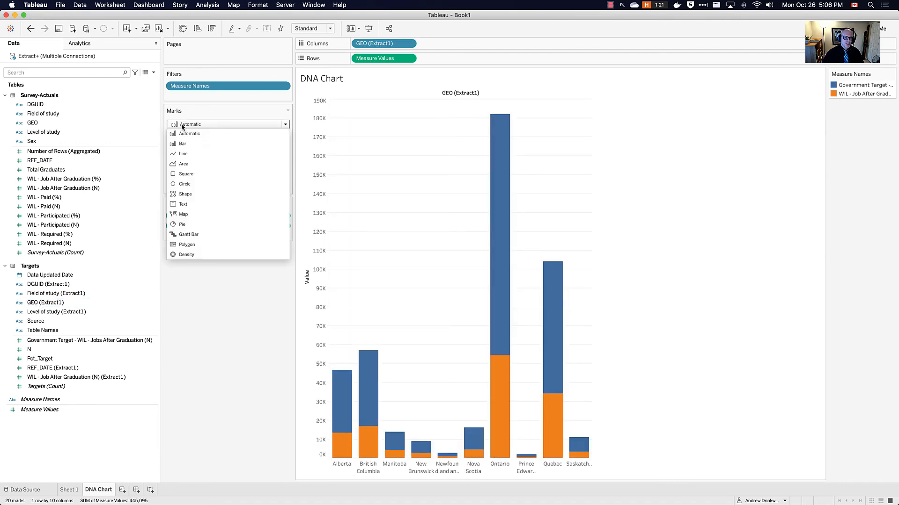
click(182, 184)
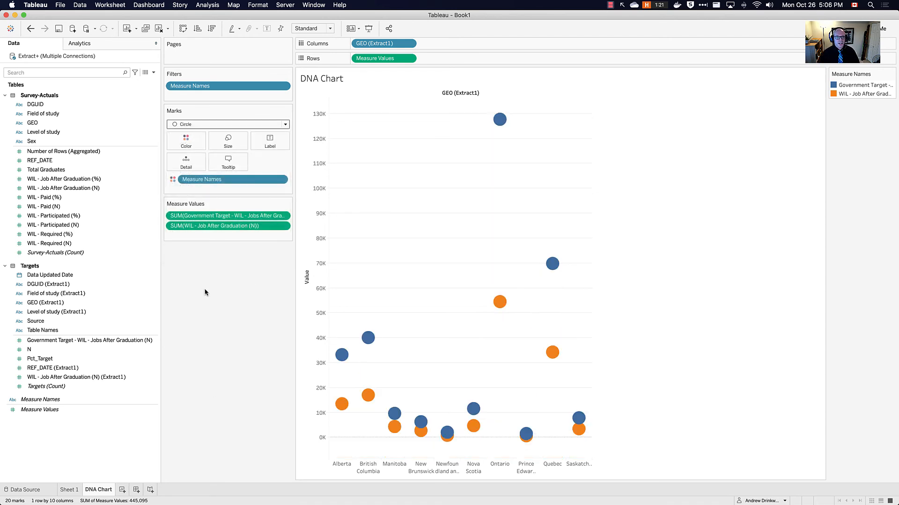
click(183, 29)
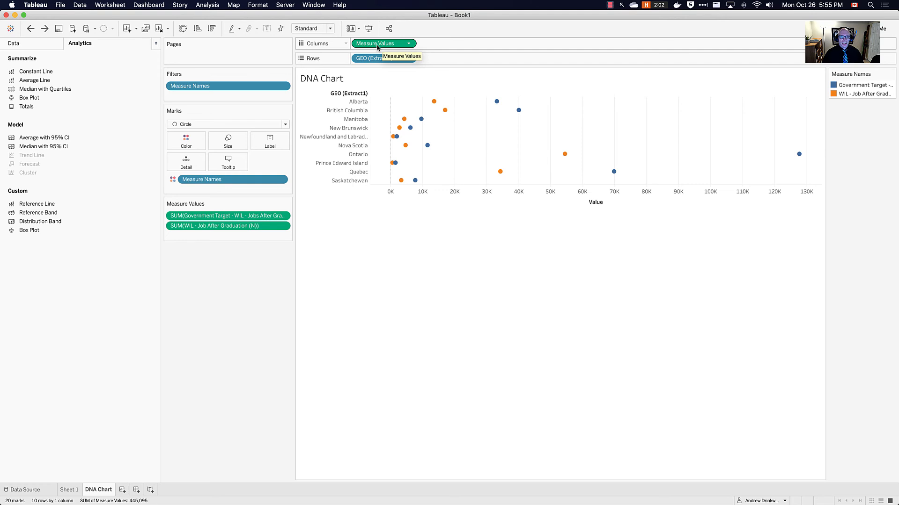
- Duplicate Measure Values on the columns, combine the two as a dual axis and synchronize the axes
drag(378, 45, 450, 43)
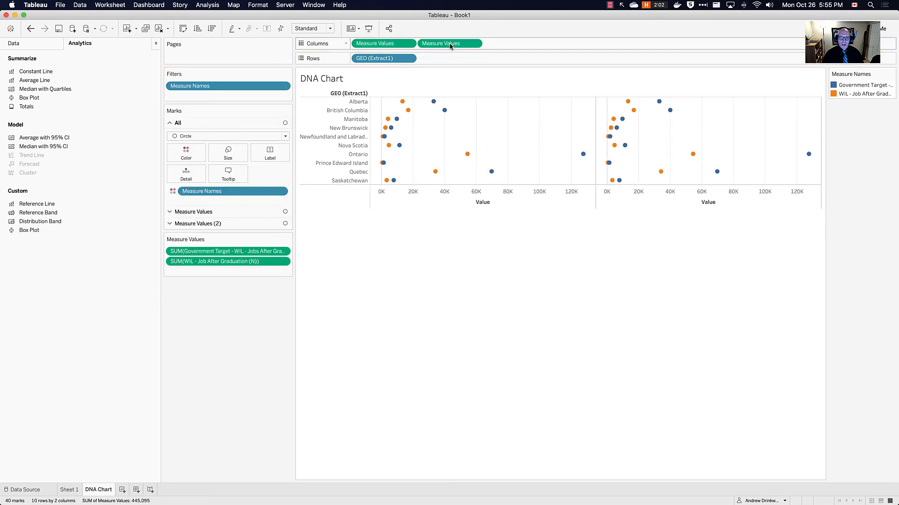
click(474, 43)
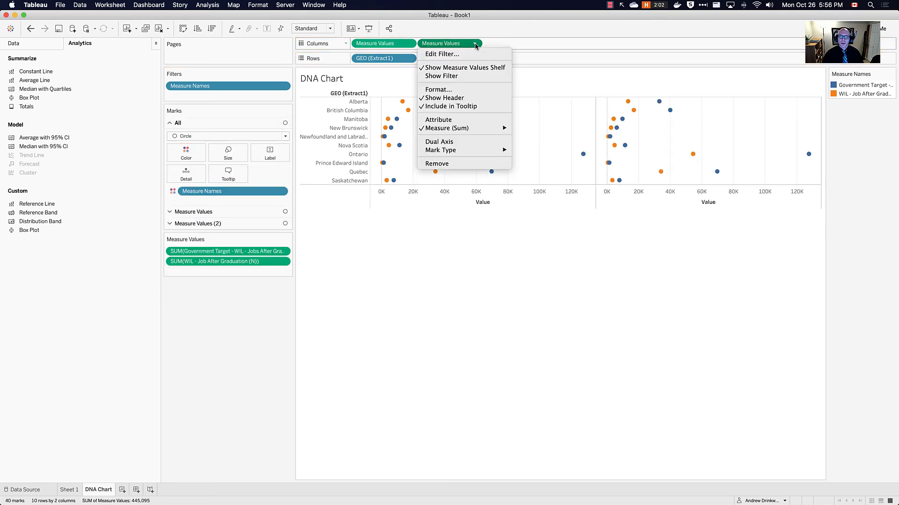
click(439, 141)
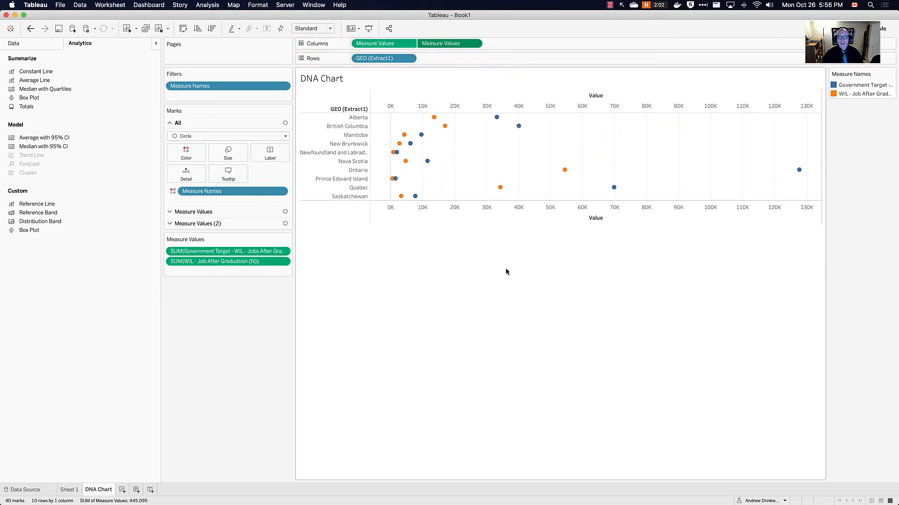
right_click(494, 206)
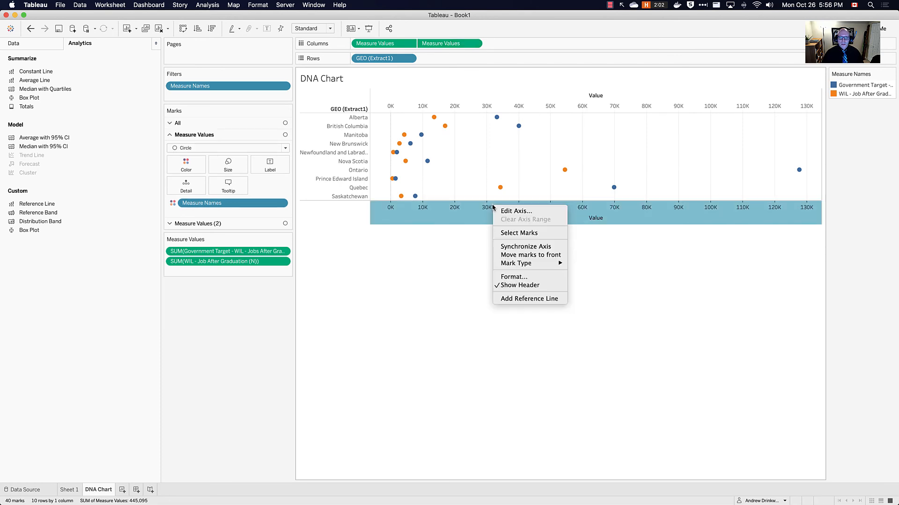
click(515, 247)
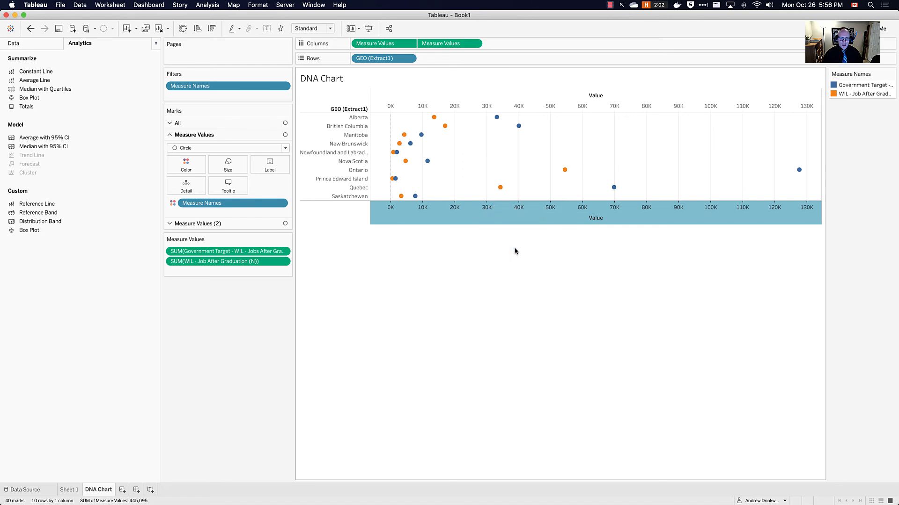
- Change the Measure Values (2) marks to lines and use Measure Names as their path instead of their colour
click(207, 226)
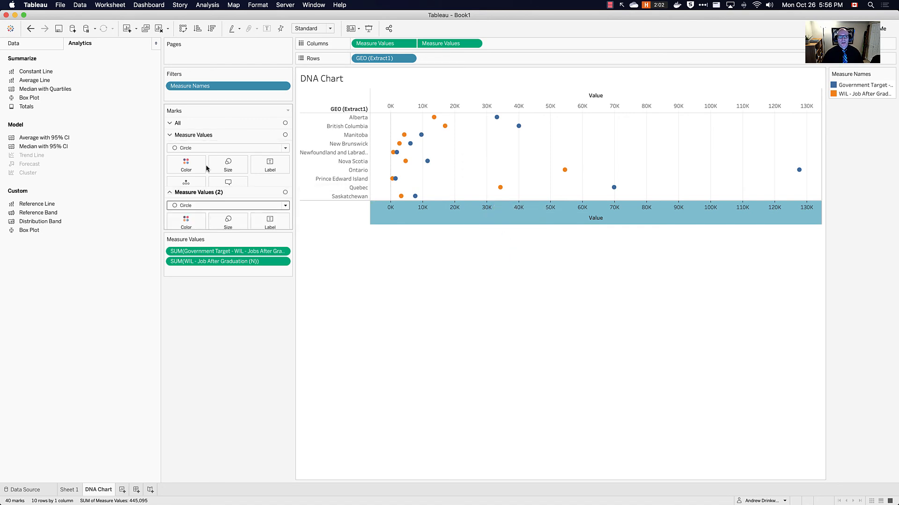
click(190, 162)
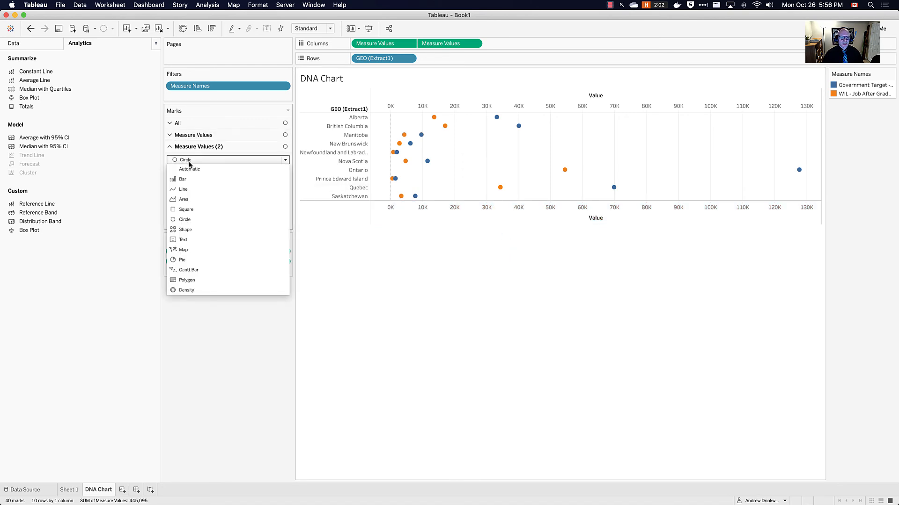
click(185, 188)
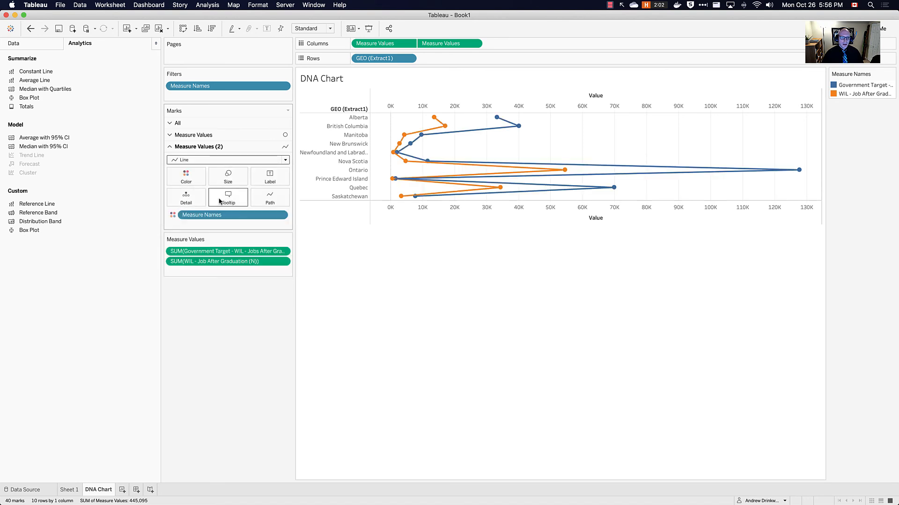
drag(206, 214, 266, 196)
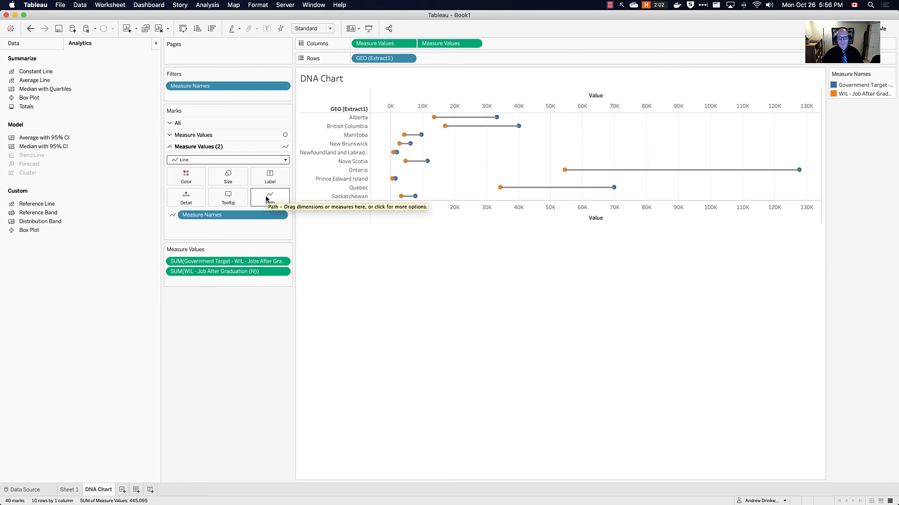
- Bring the Measure Values circle marks in front of the lines in the DNA chart
right_click(443, 209)
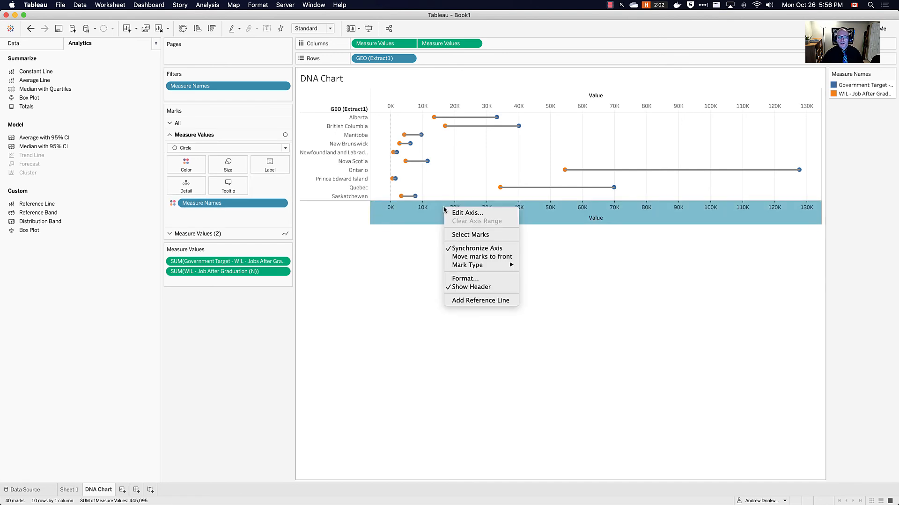
click(461, 256)
click(565, 357)
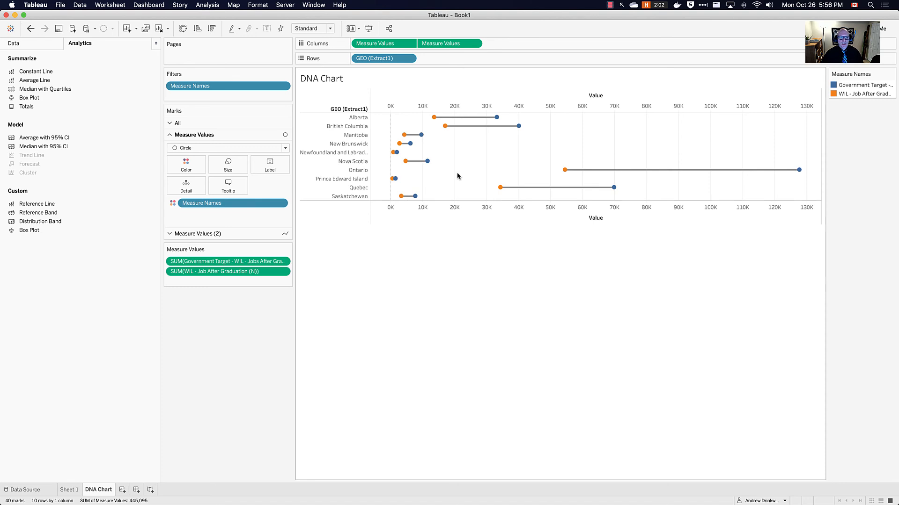
- Filter the DNA chart by Source from Targets, keeping only Python
click(35, 44)
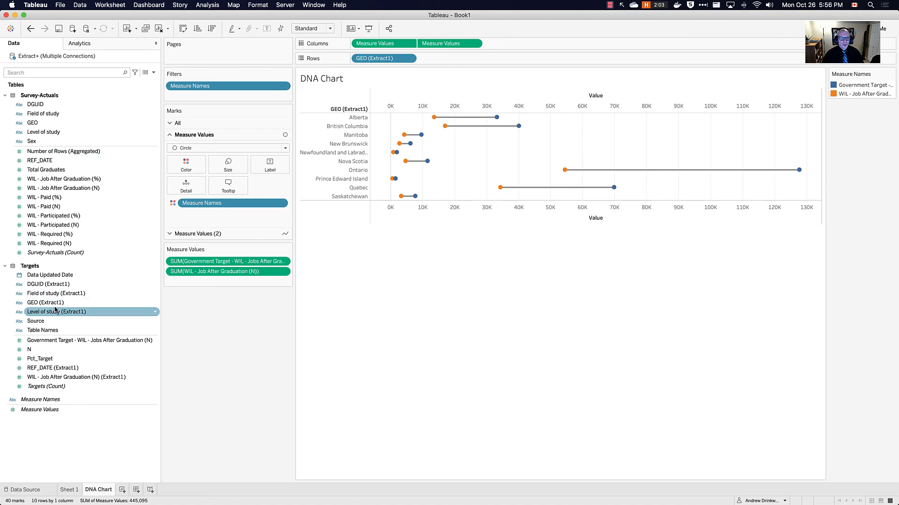
click(42, 323)
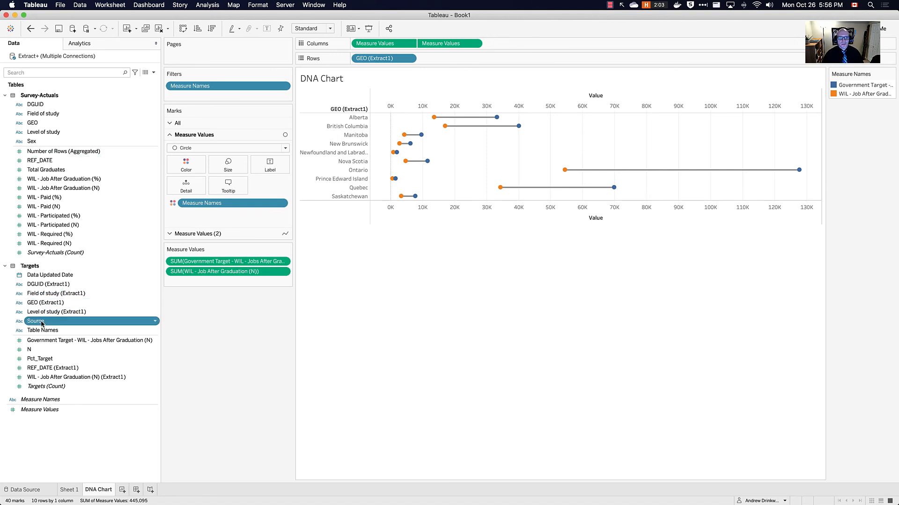
drag(39, 323, 207, 94)
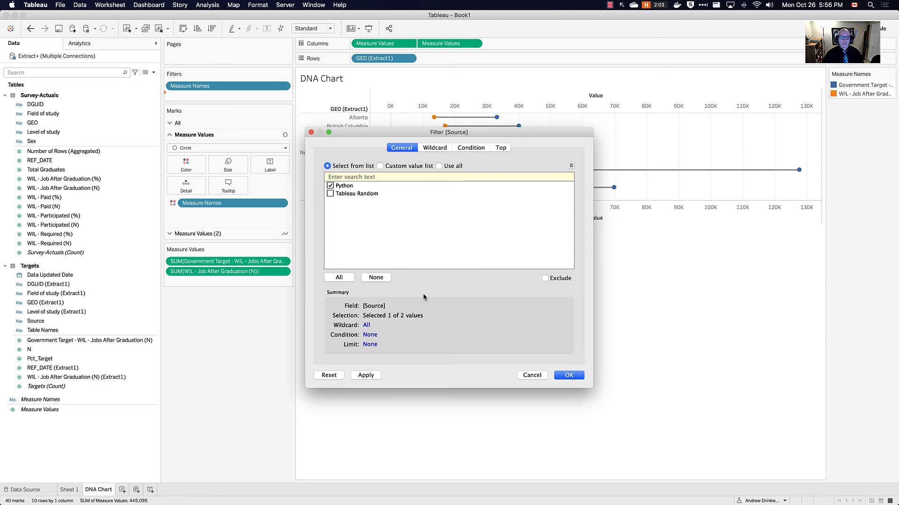
click(567, 376)
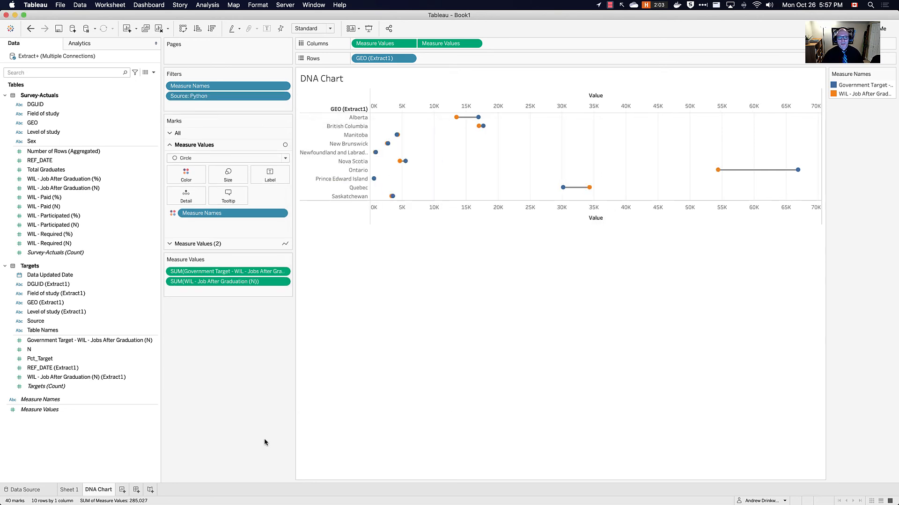
drag(538, 172, 634, 198)
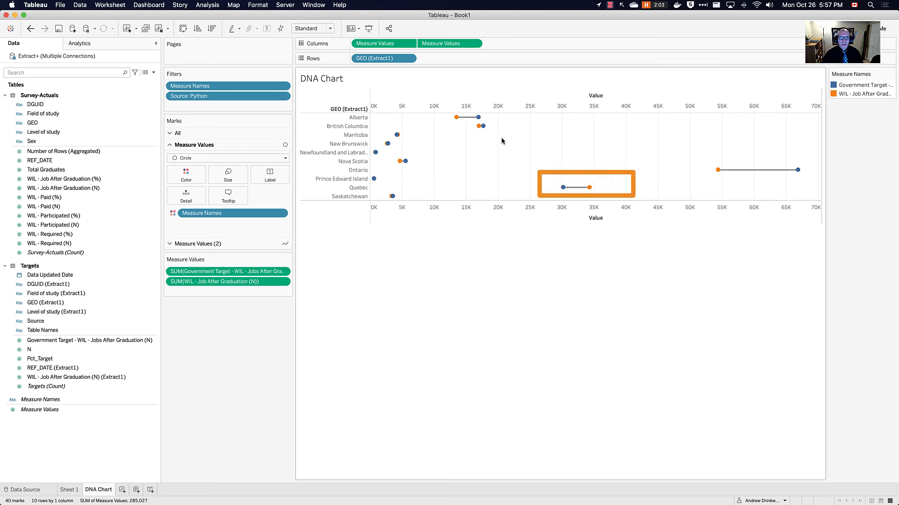
drag(444, 107, 497, 125)
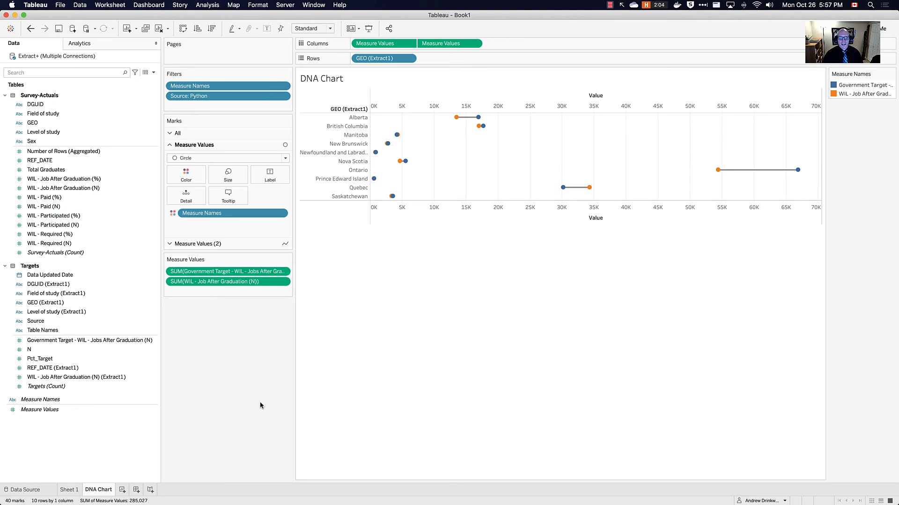
- Duplicate the DNA Chart sheet as a crosstab and widen its measure columns so the headers are easier to read
right_click(95, 492)
click(136, 418)
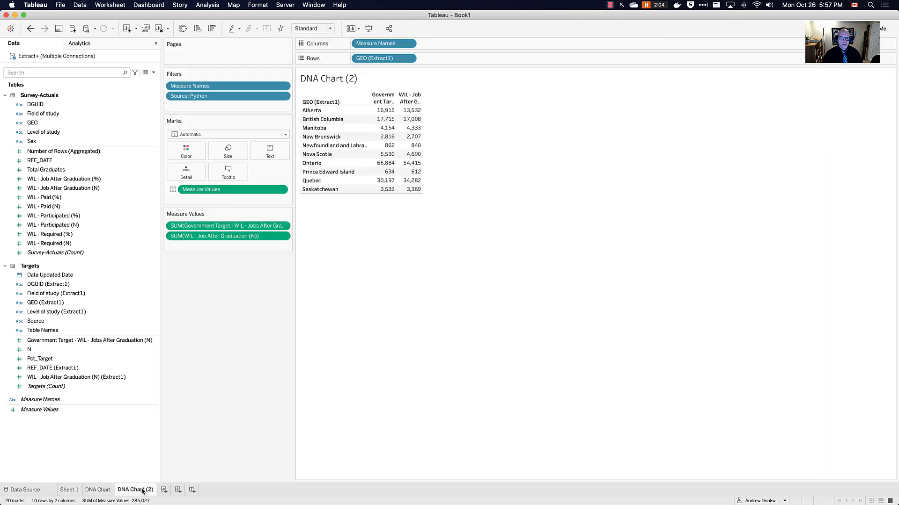
mouse_move(408, 134)
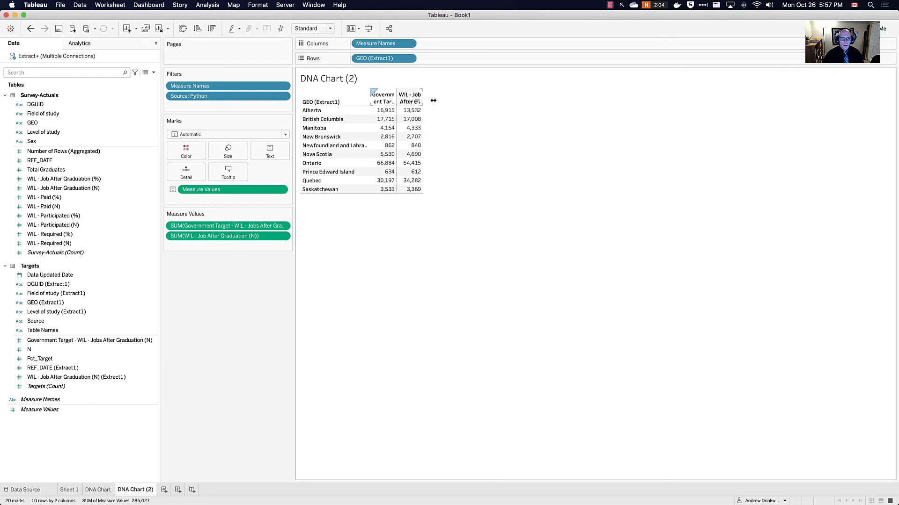
drag(433, 101, 499, 100)
mouse_move(384, 146)
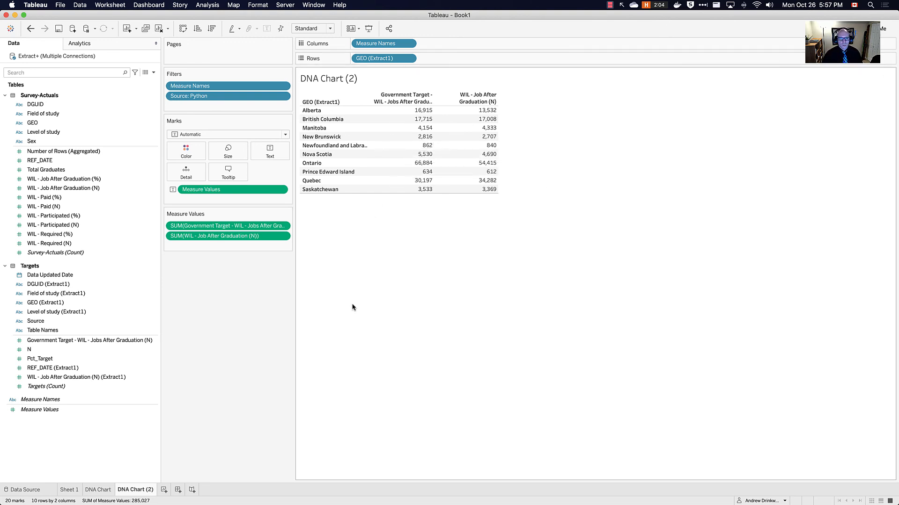
- Break the crosstab rows down by Field of study from Survey-Actuals, after GEO (Extract1)
click(72, 114)
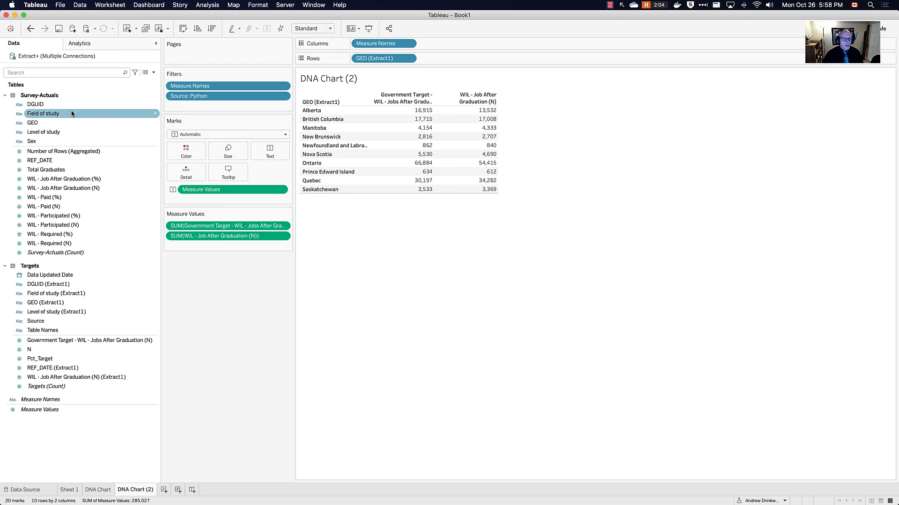
drag(61, 117, 473, 58)
click(43, 132)
drag(43, 132, 539, 55)
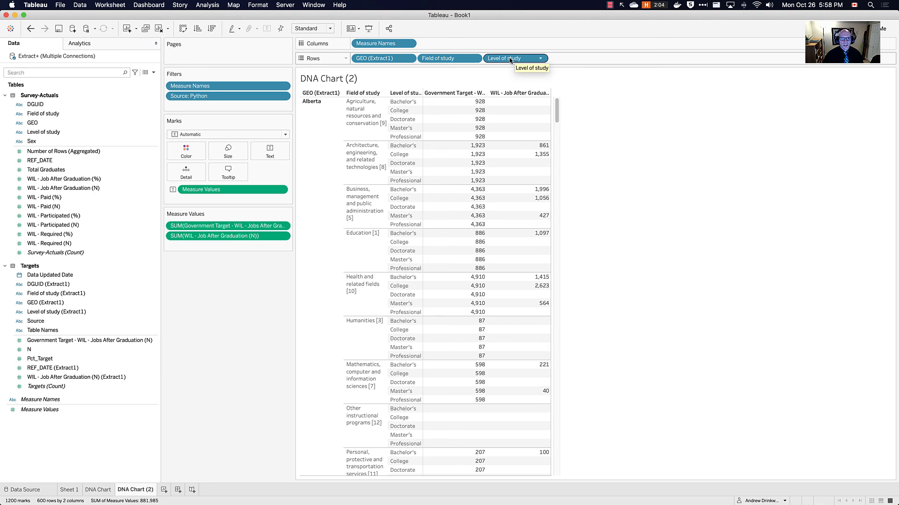
drag(510, 60, 679, 197)
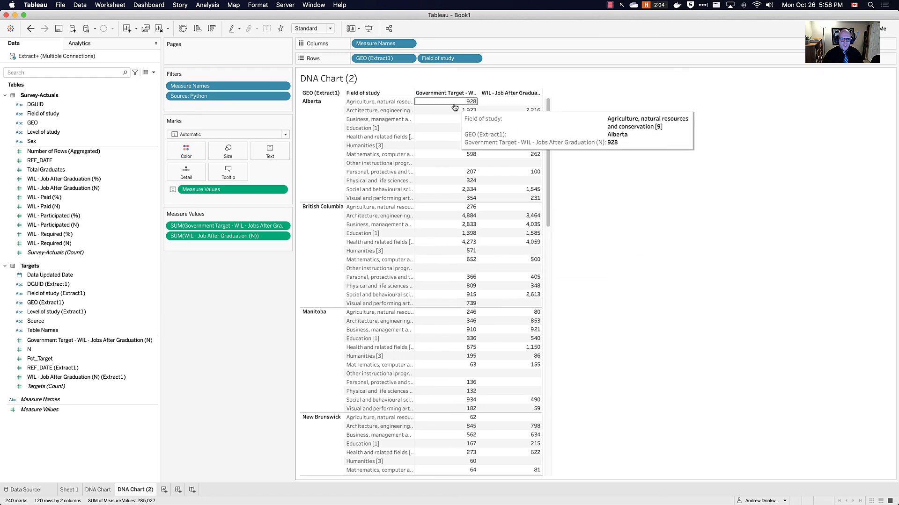
- Add subtotals to the crosstab so each GEO (Extract1) group gets a total row
click(102, 44)
drag(27, 107, 369, 108)
drag(27, 107, 421, 115)
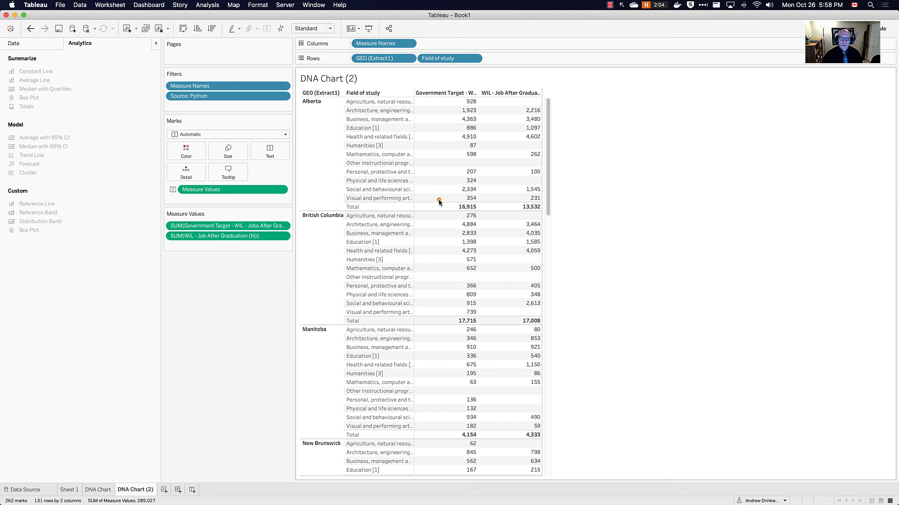
drag(411, 195, 569, 215)
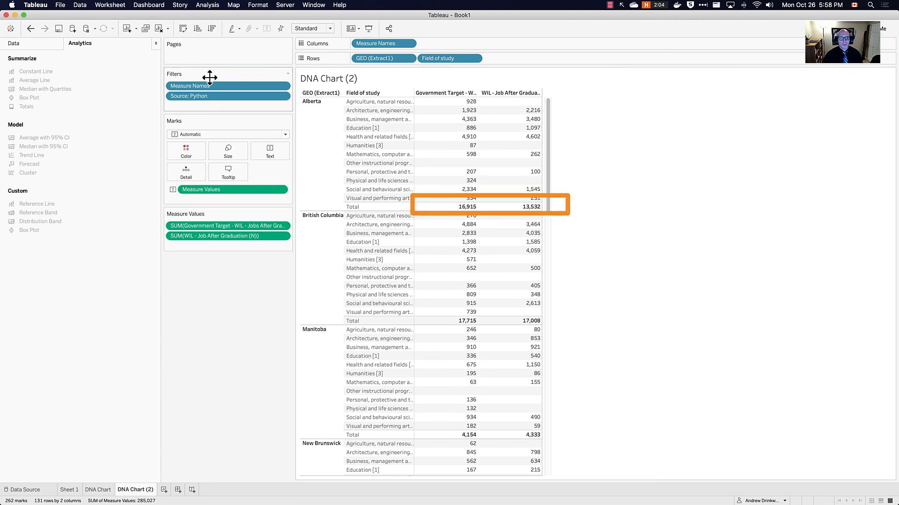
- Add Level of study from Survey-Actuals to the rows after Field of study and check Alberta's total row
click(26, 43)
drag(39, 133, 414, 151)
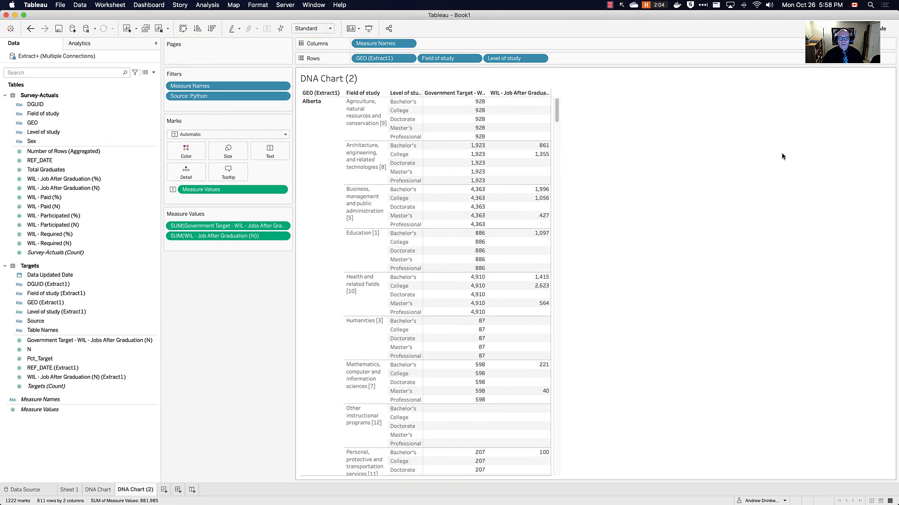
mouse_move(456, 228)
scroll(456, 228, down, 6)
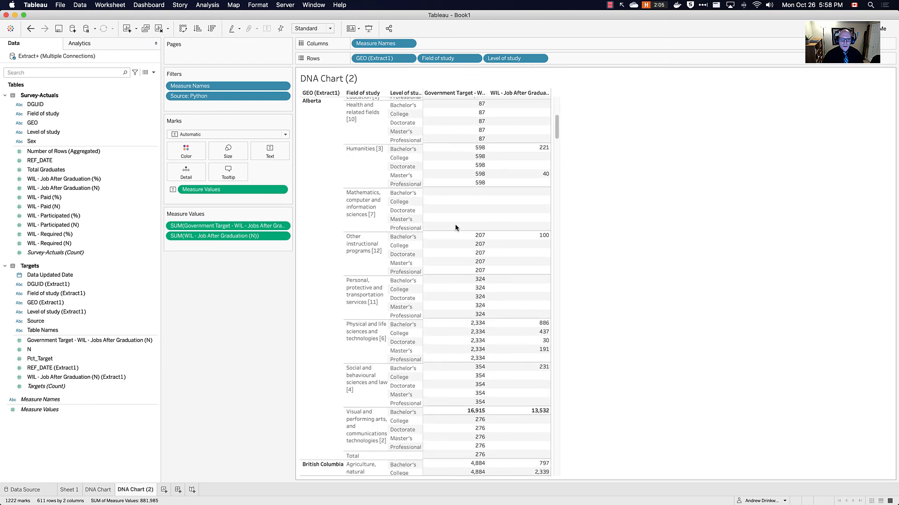
scroll(457, 227, down, 2)
mouse_move(324, 377)
mouse_down()
mouse_move(558, 417)
mouse_move(592, 404)
mouse_up()
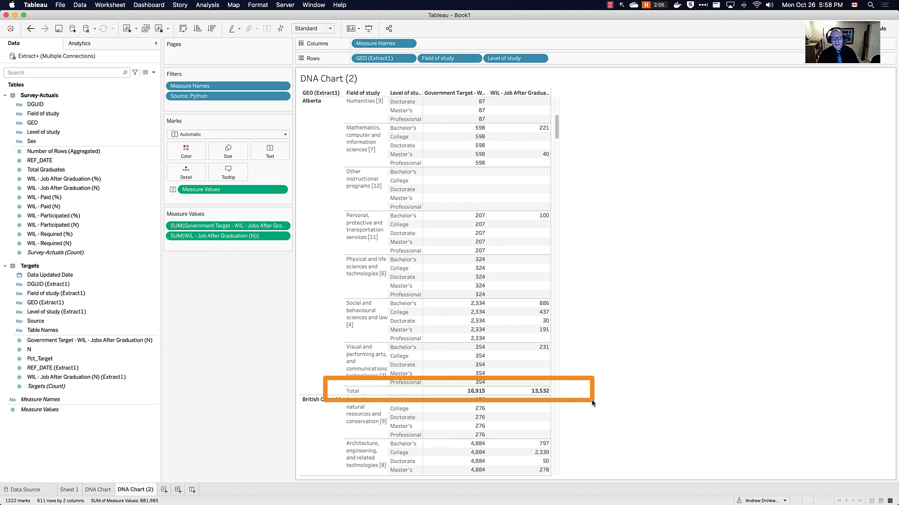
mouse_move(374, 294)
mouse_down()
mouse_move(447, 349)
mouse_move(497, 349)
mouse_up()
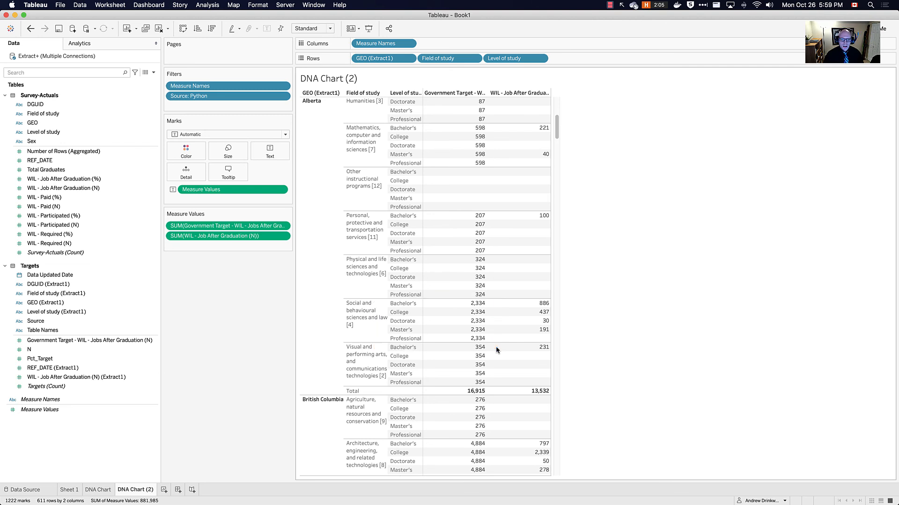
click(305, 385)
click(307, 383)
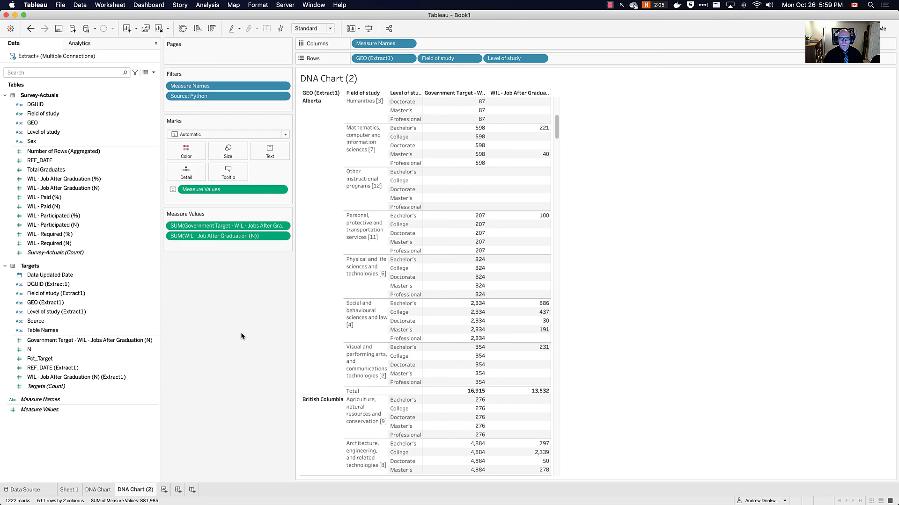
- Switch to the PowerPoint slide show
key(super+Tab)
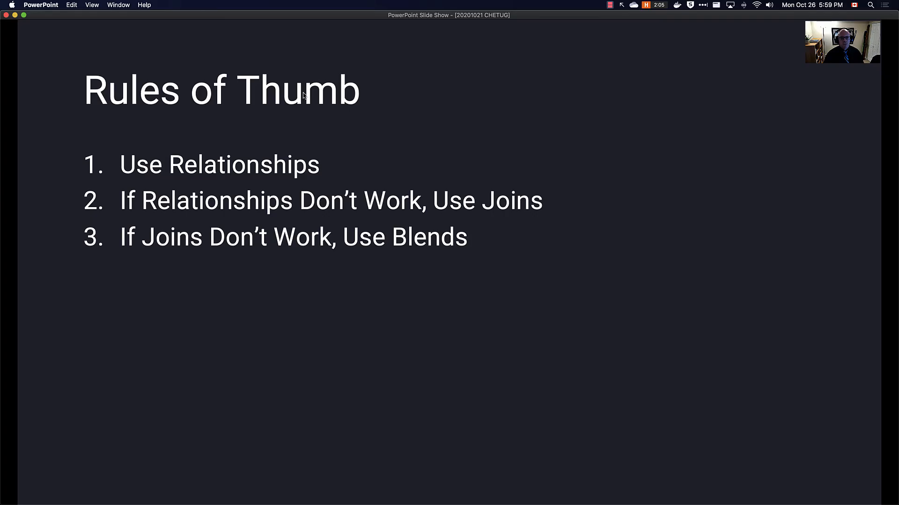